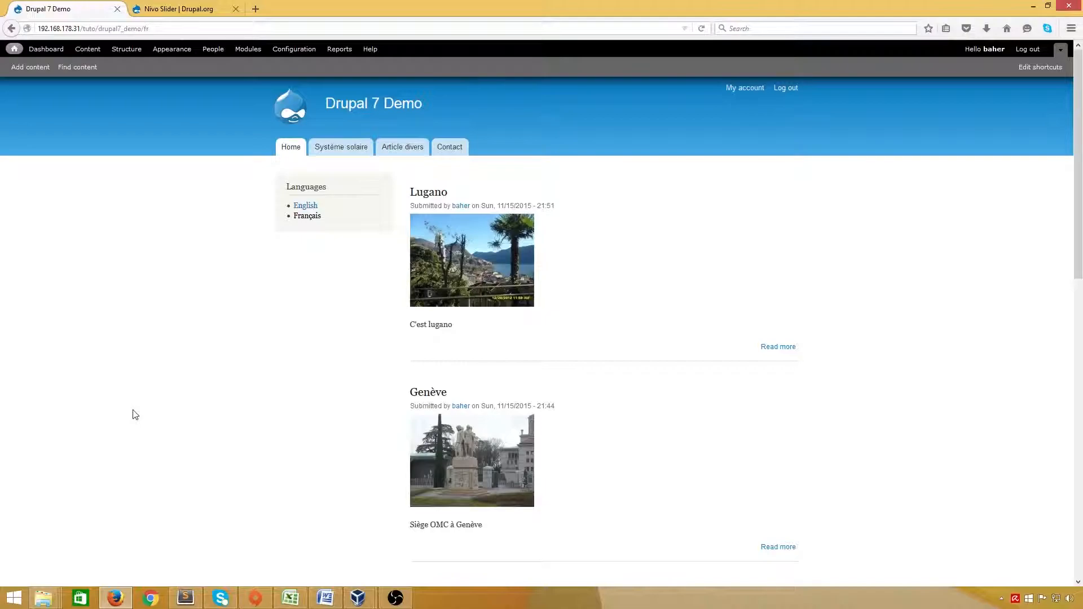
Download the recommended Drupal 7 release 7.x-1.11 of the Nivo Slider module as a zip from its drupal.org project page.
click(174, 8)
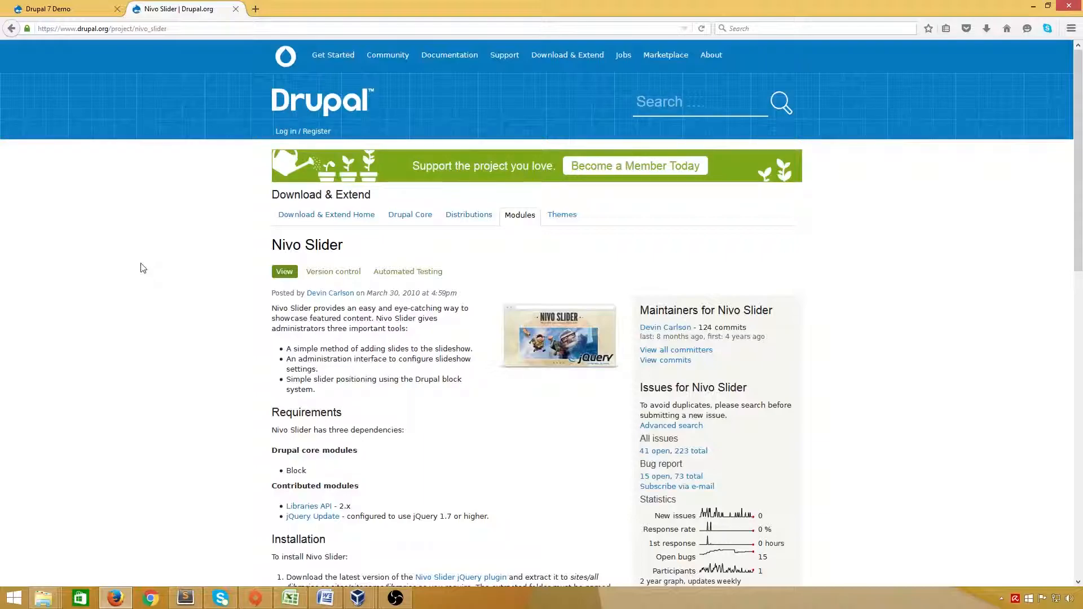
drag(345, 246, 275, 250)
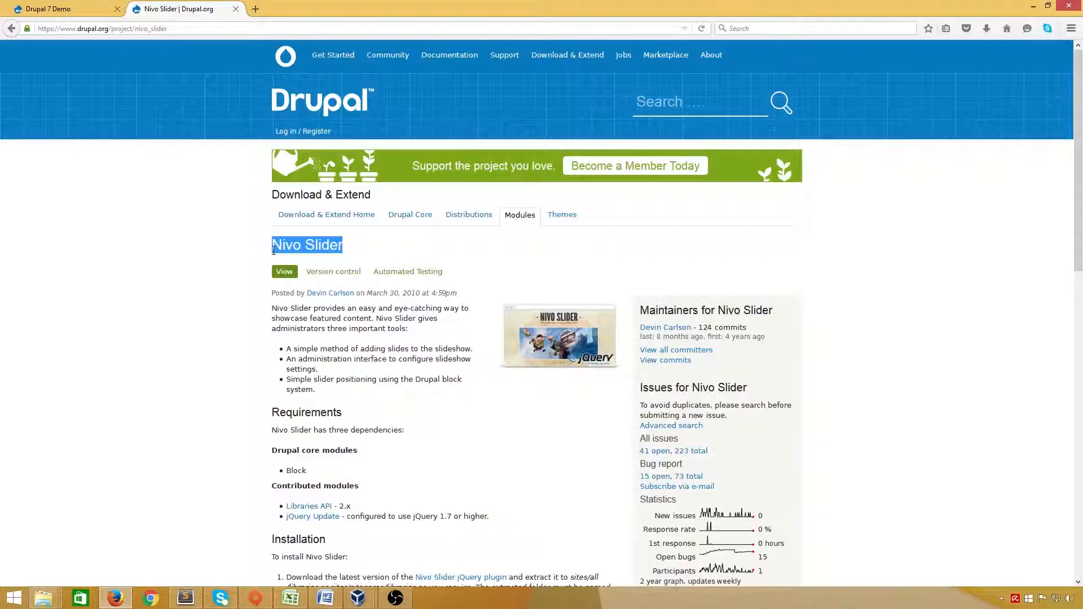
scroll(176, 349, down, 2)
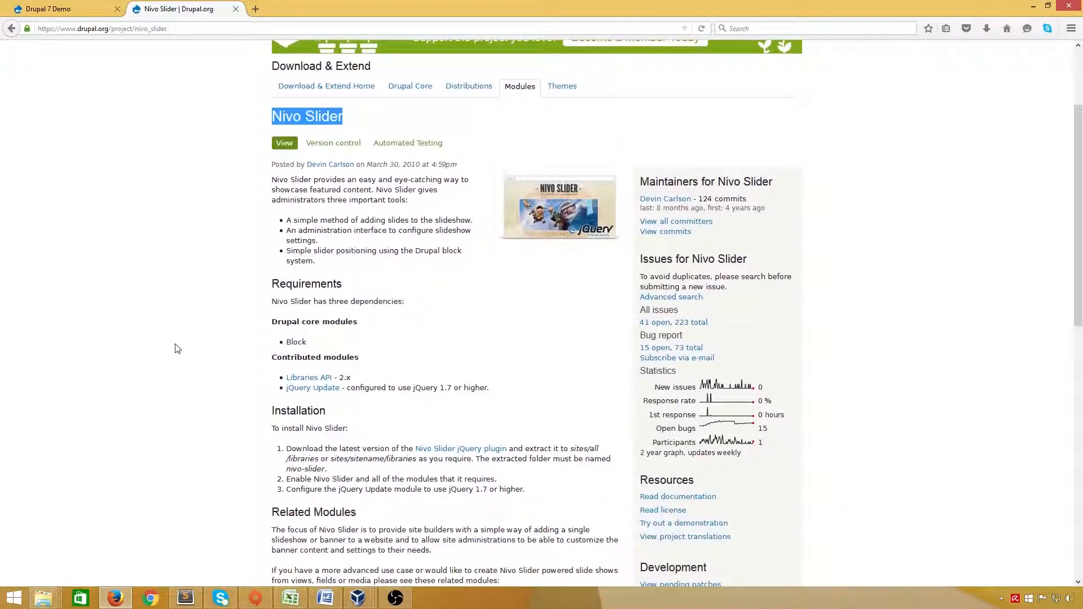
scroll(176, 348, down, 1)
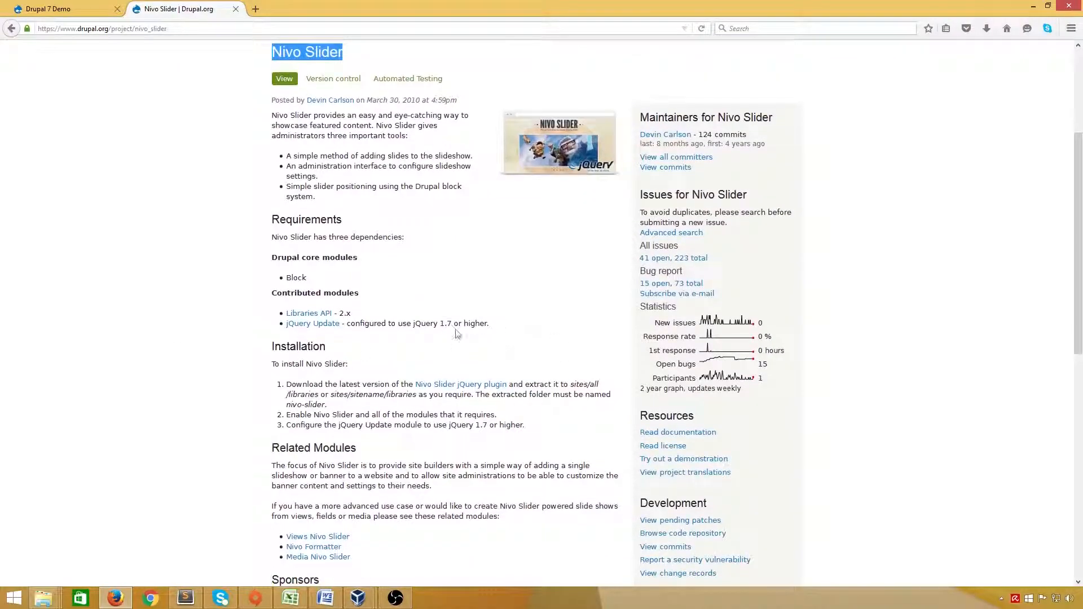
click(511, 334)
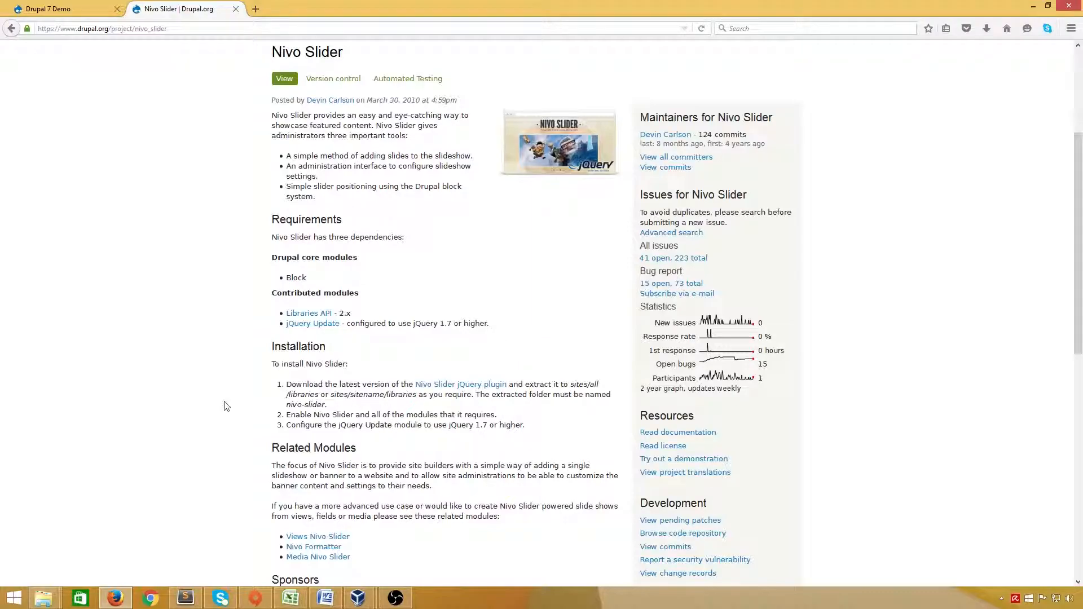
scroll(224, 407, down, 4)
scroll(224, 406, down, 3)
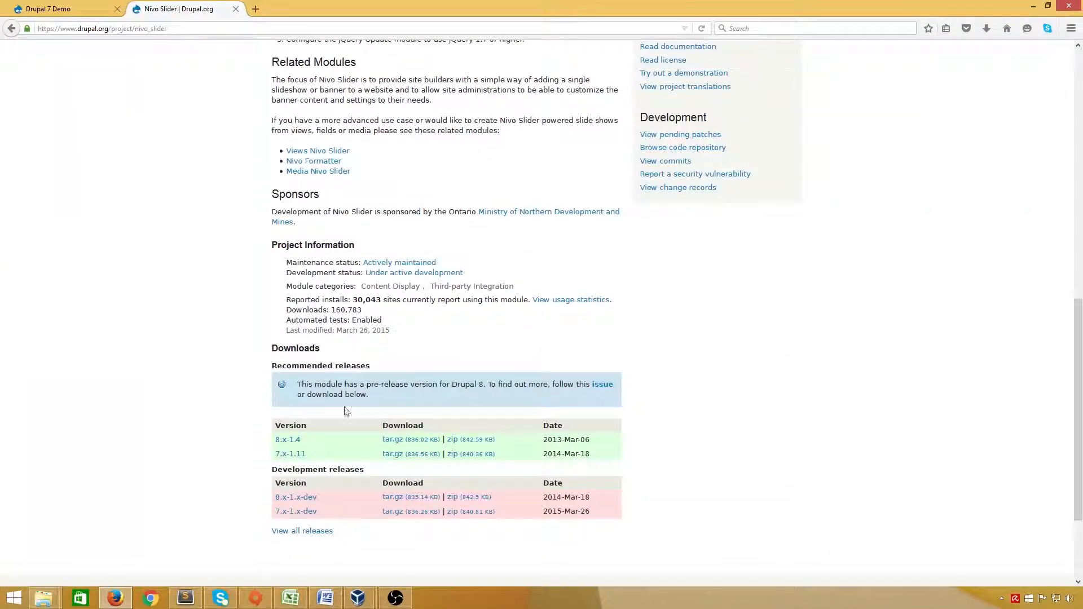
click(467, 457)
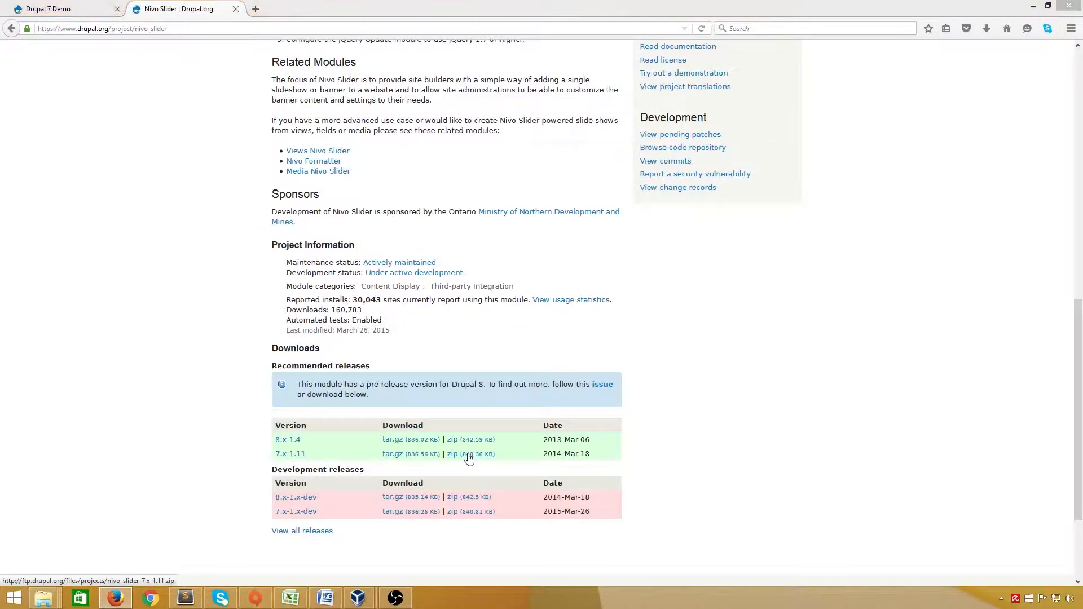
click(696, 315)
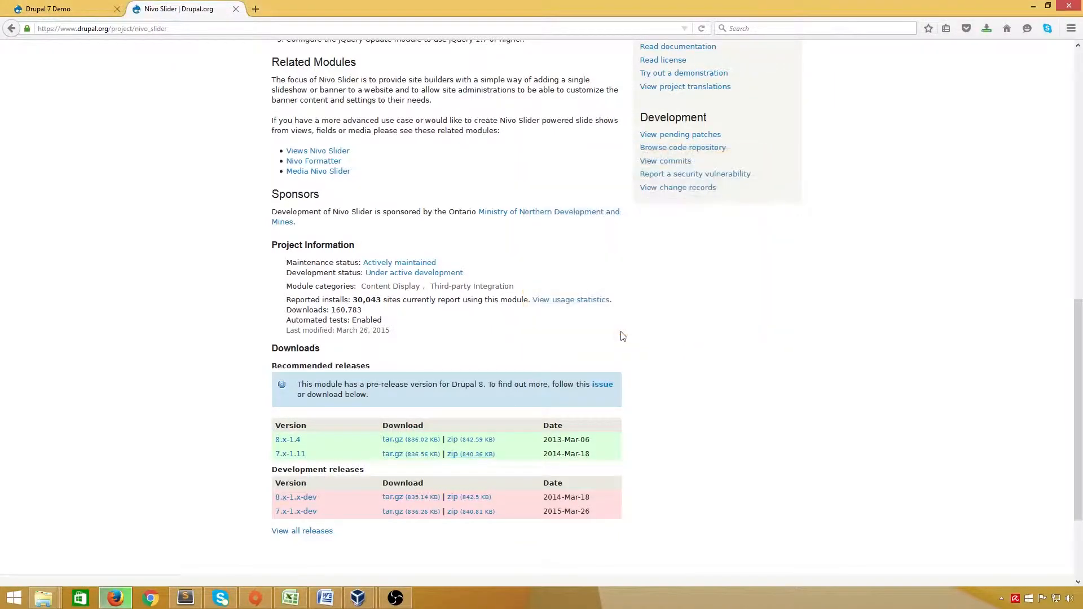
Open the required Libraries API module's project page and save its recommended 7.x-2.2 release as a zip.
scroll(203, 330, up, 5)
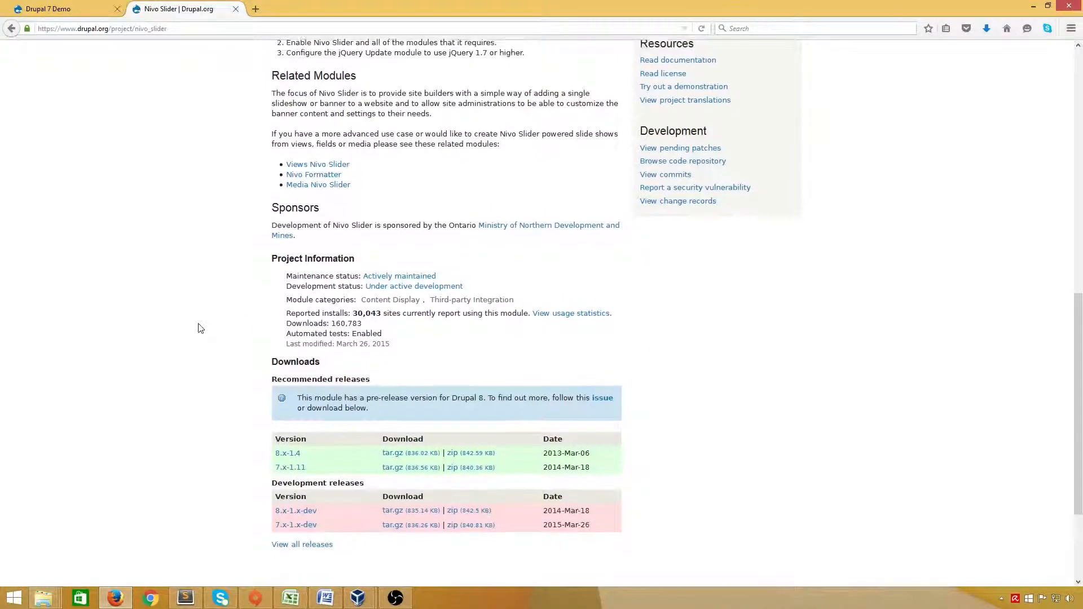
scroll(201, 329, up, 3)
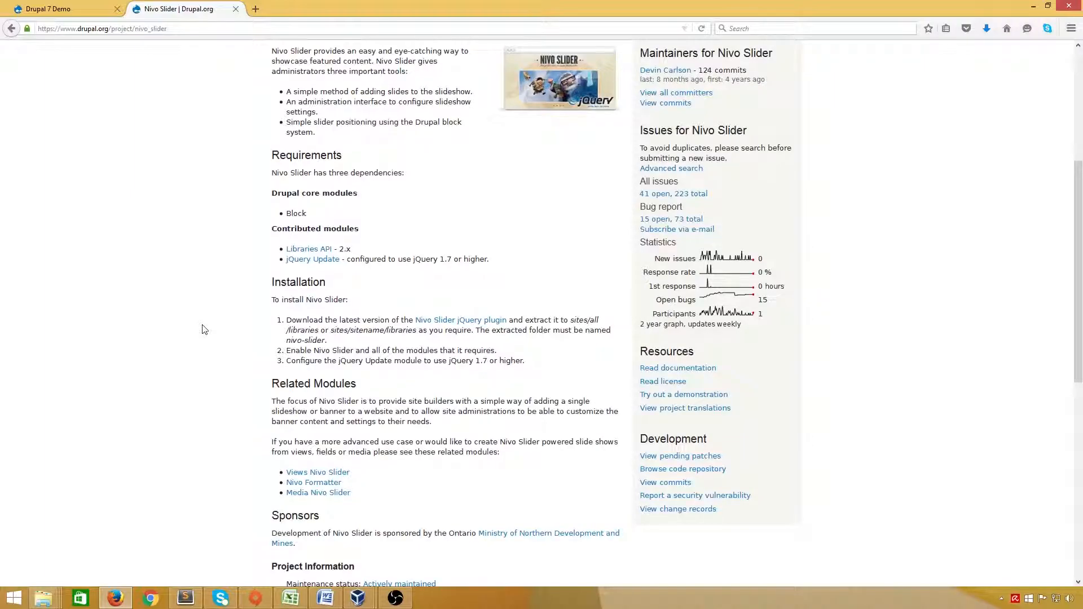
scroll(381, 314, up, 2)
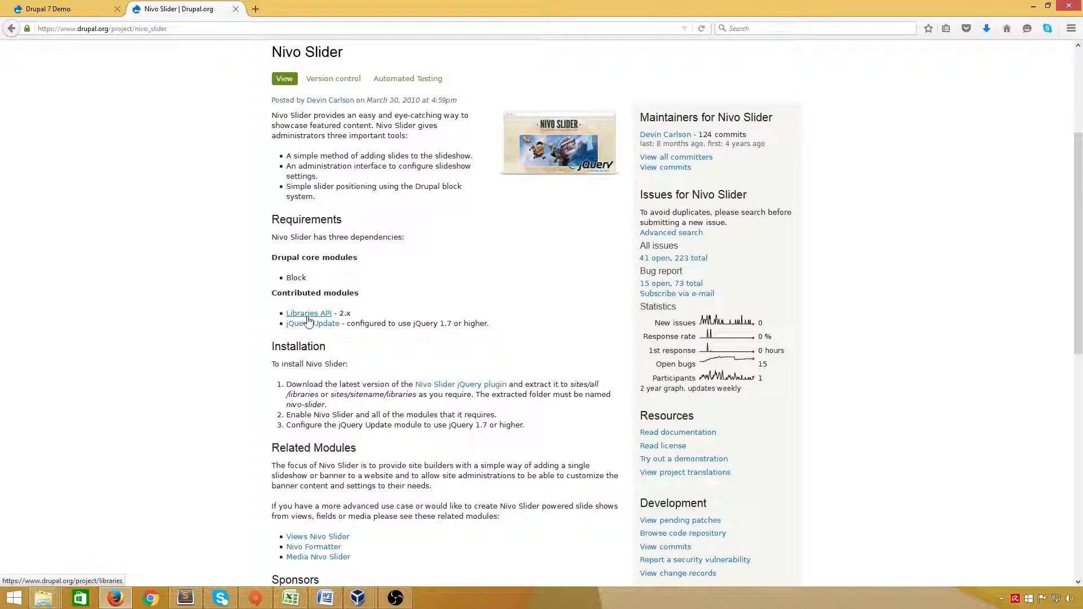
click(300, 319)
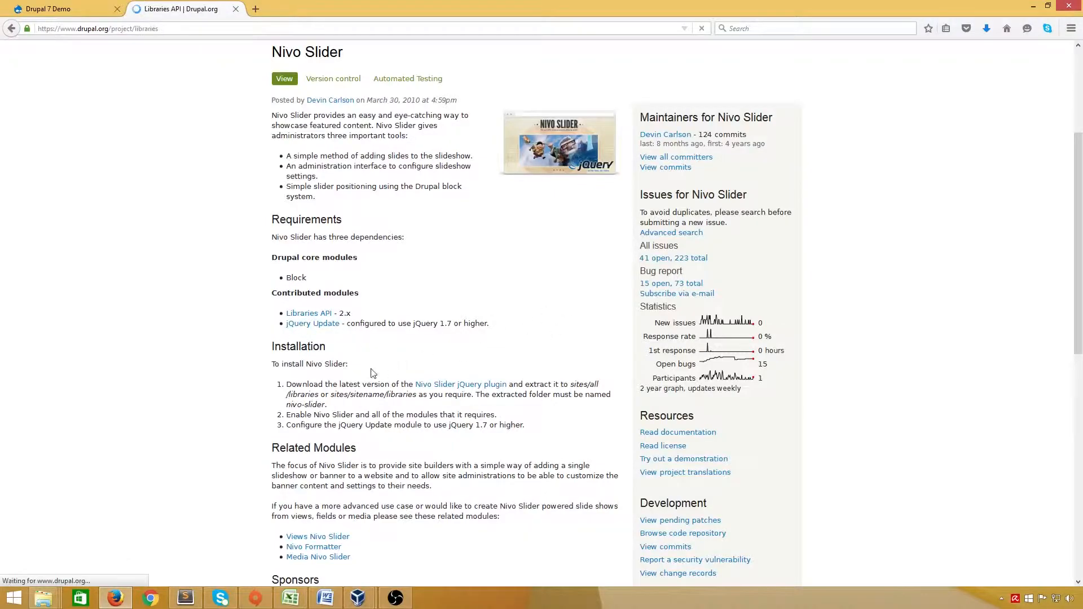
scroll(489, 347, down, 15)
scroll(489, 345, up, 2)
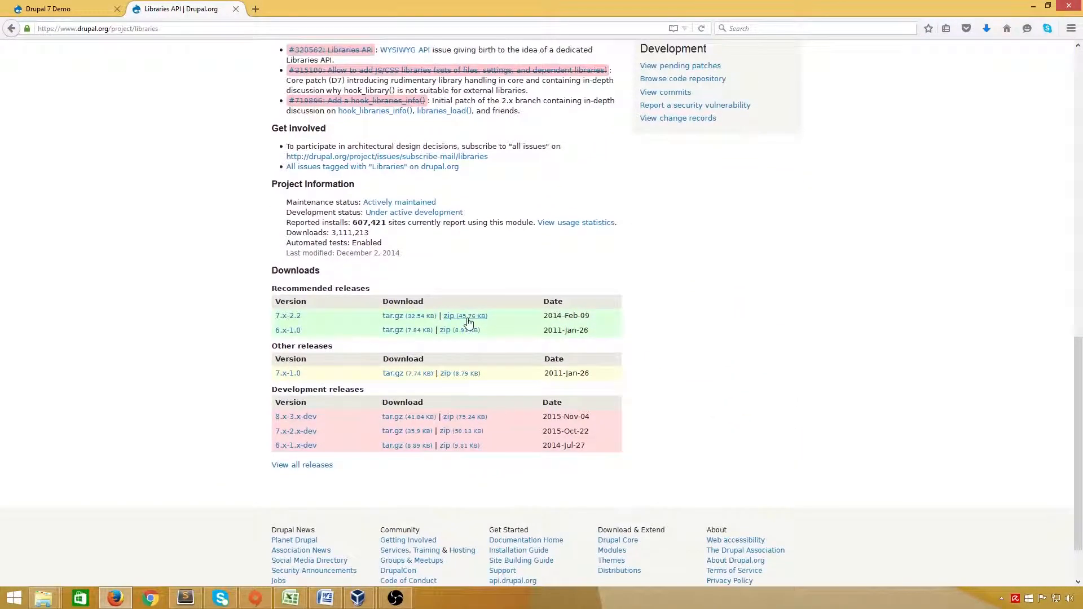
click(450, 316)
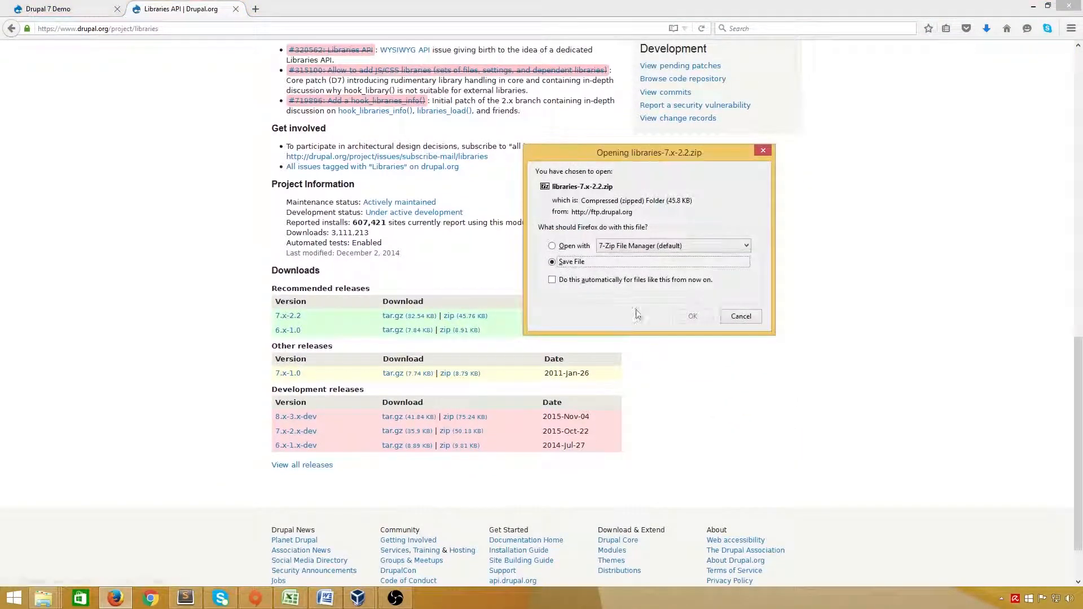
click(691, 312)
Return to the Nivo Slider page, open the required jQuery Update module and save its 7.x-2.7 release as a zip.
click(12, 28)
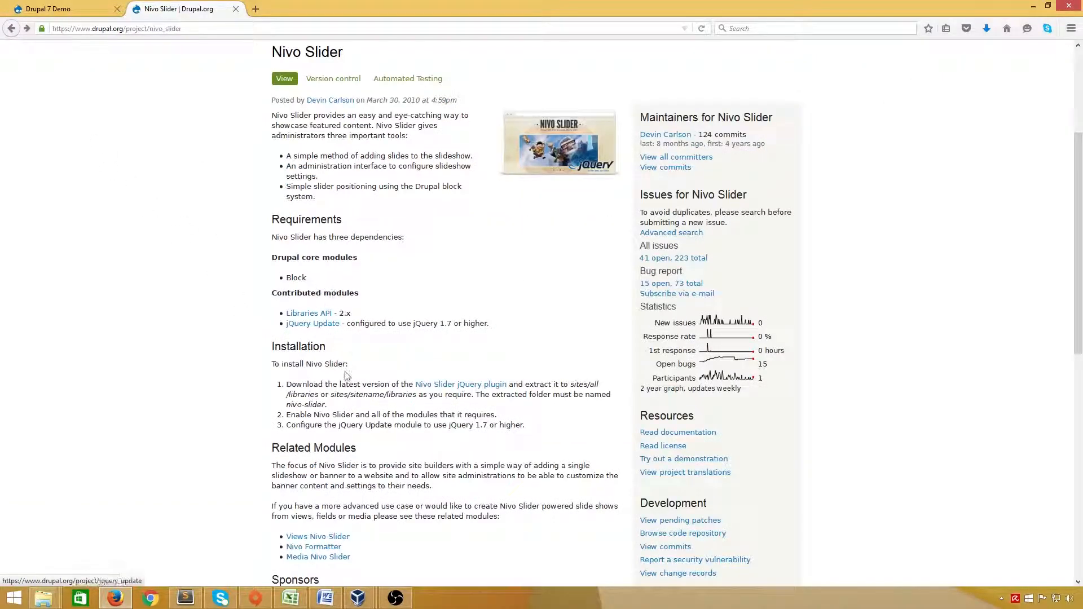
click(315, 325)
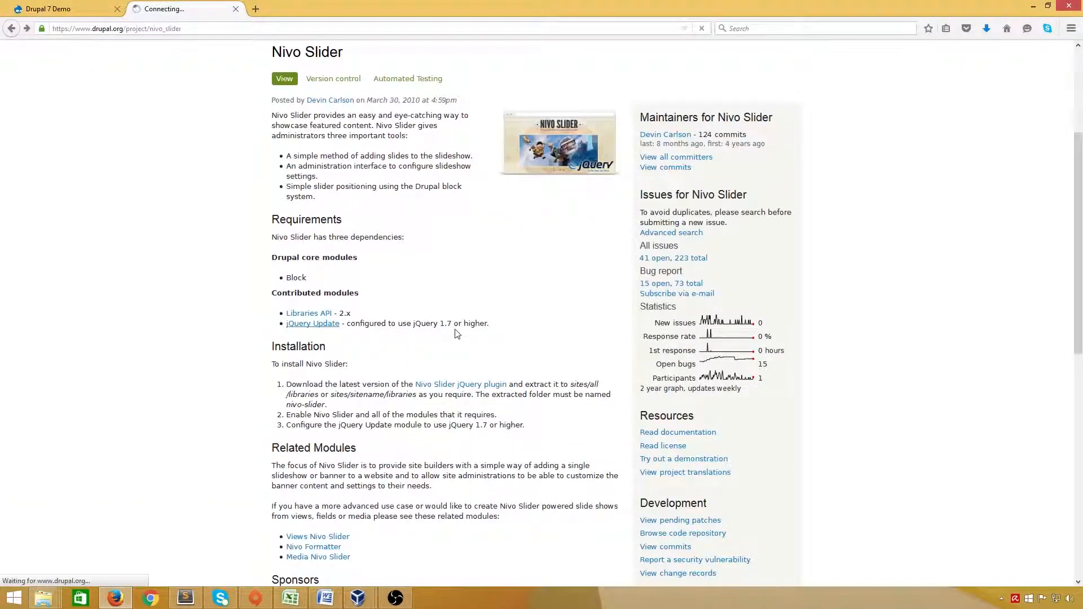
scroll(456, 343, down, 10)
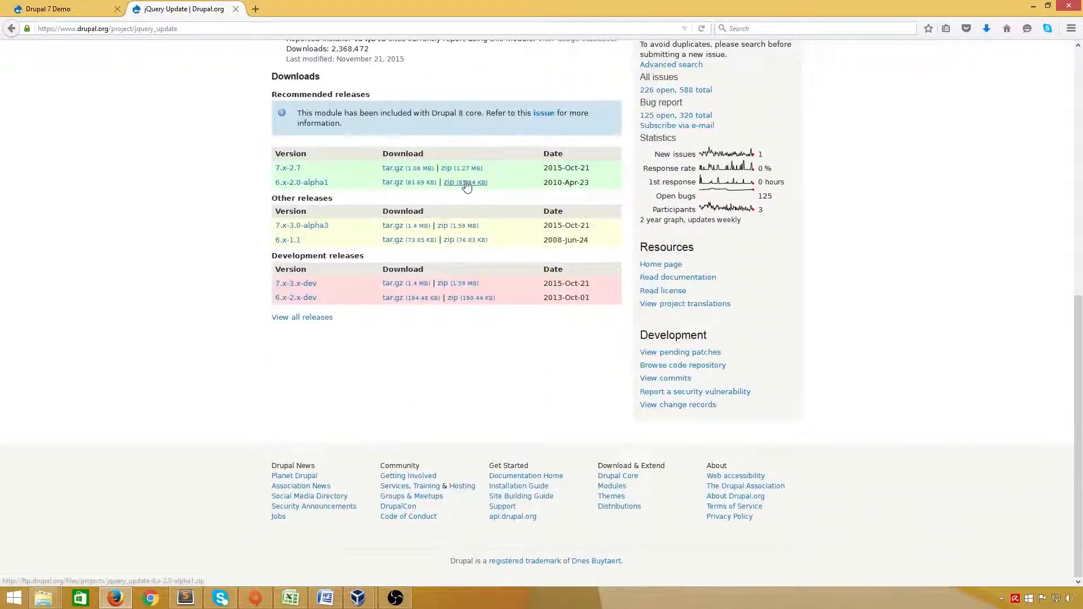
click(454, 168)
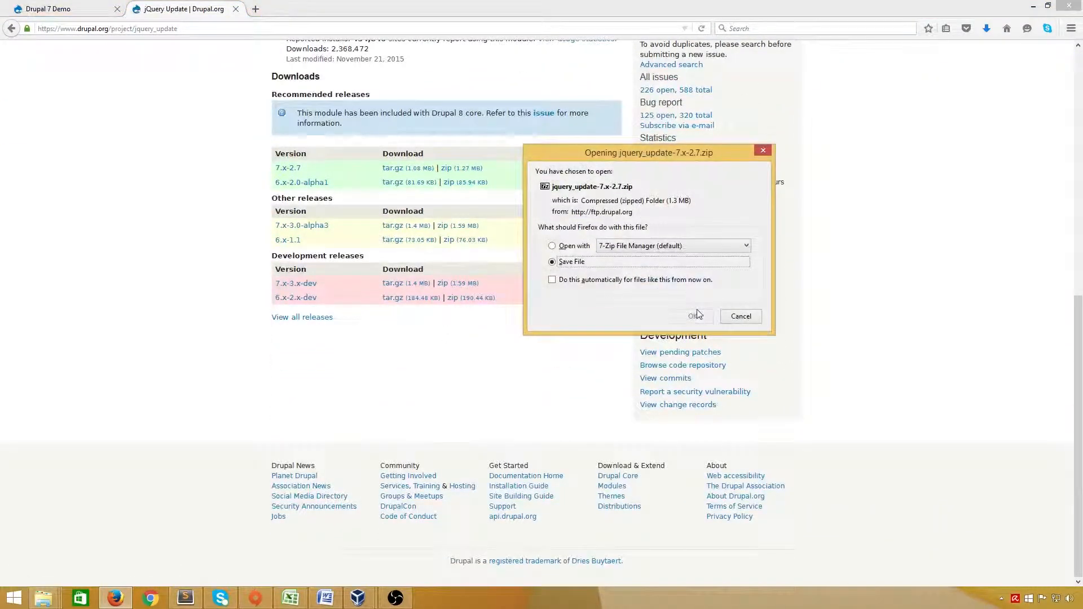
click(693, 317)
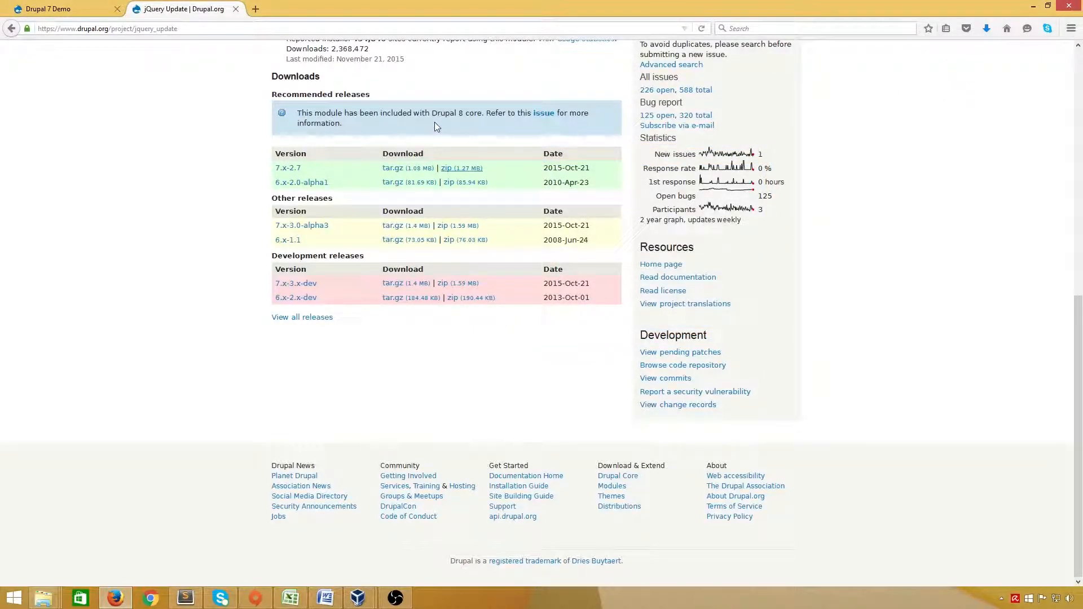
Follow the Nivo Slider jQuery plugin link in the module's installation instructions and save Nivo-Slider-master.zip from GitHub.
scroll(460, 248, up, 3)
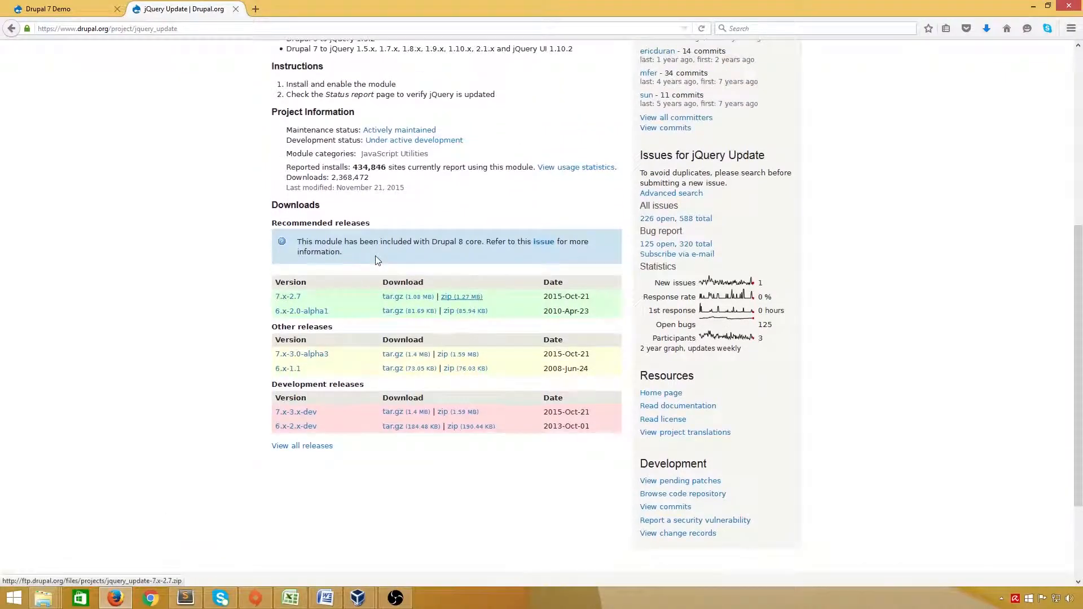
click(11, 28)
scroll(225, 337, down, 4)
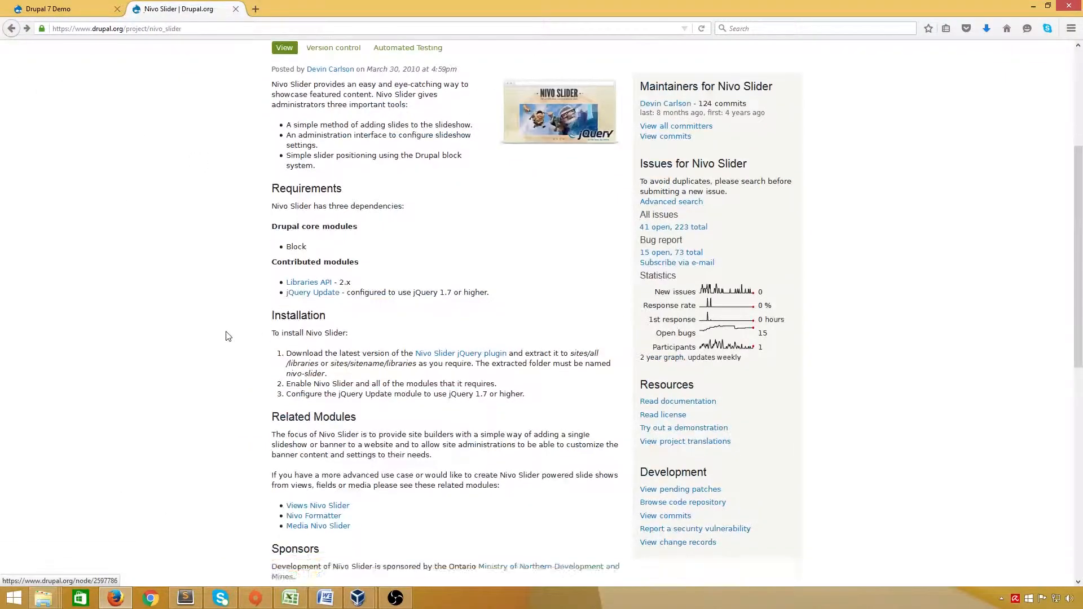
scroll(226, 337, up, 4)
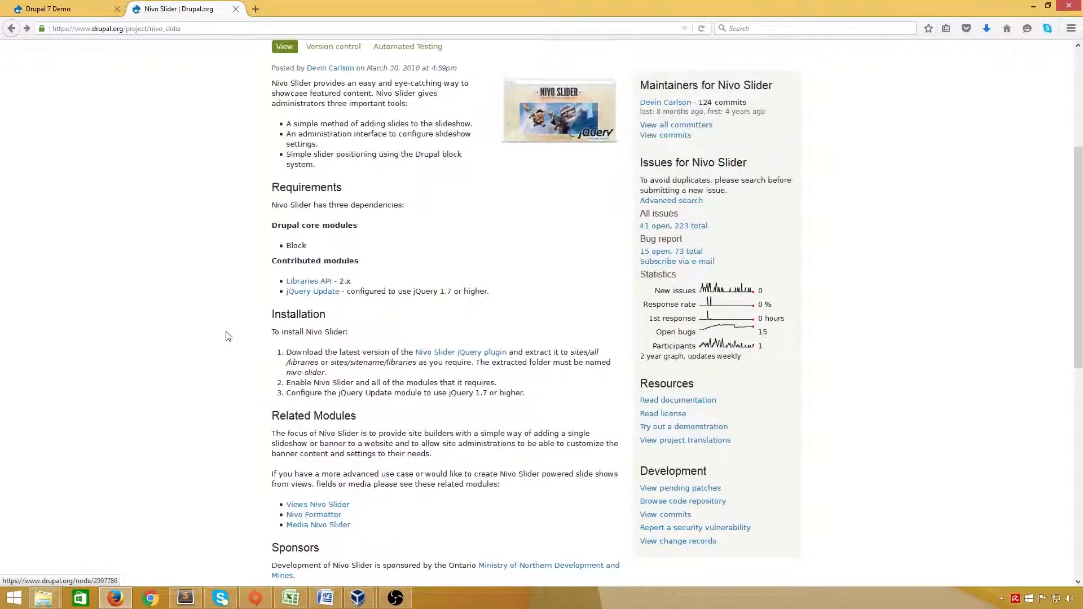
click(461, 353)
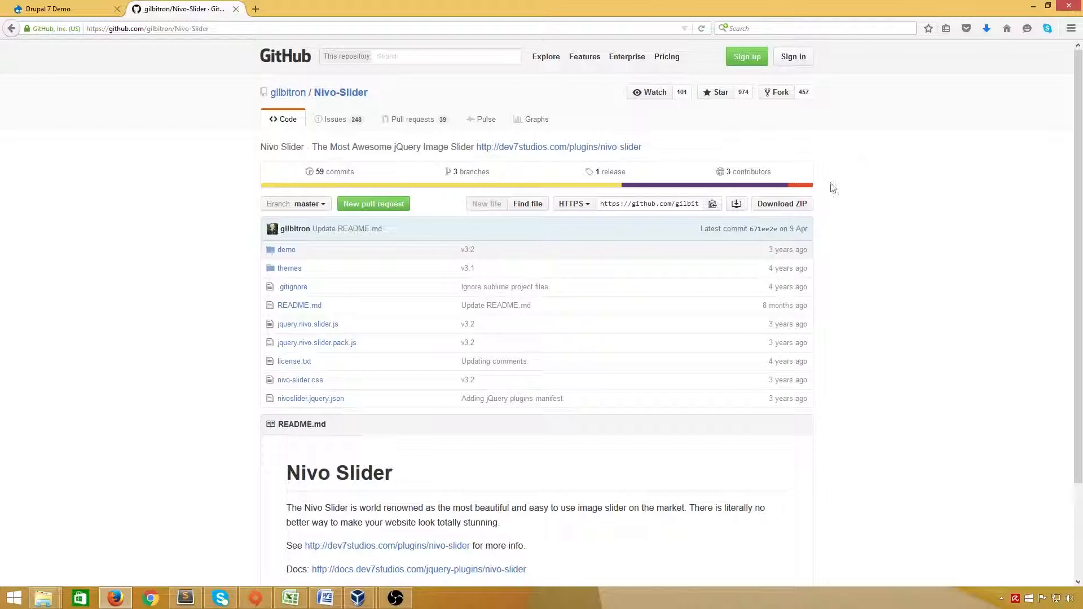
click(798, 204)
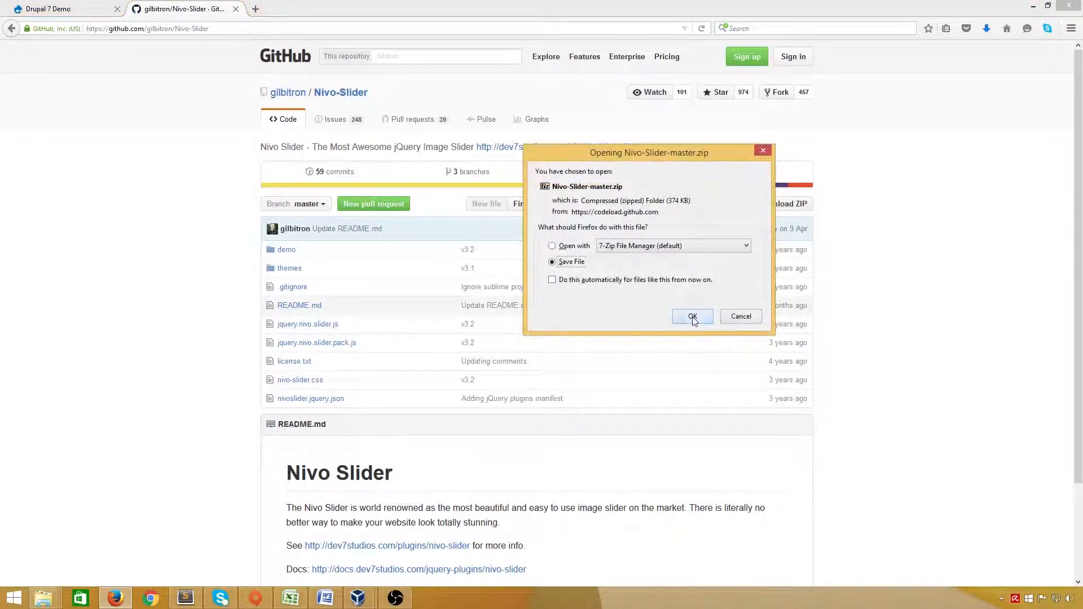
click(693, 317)
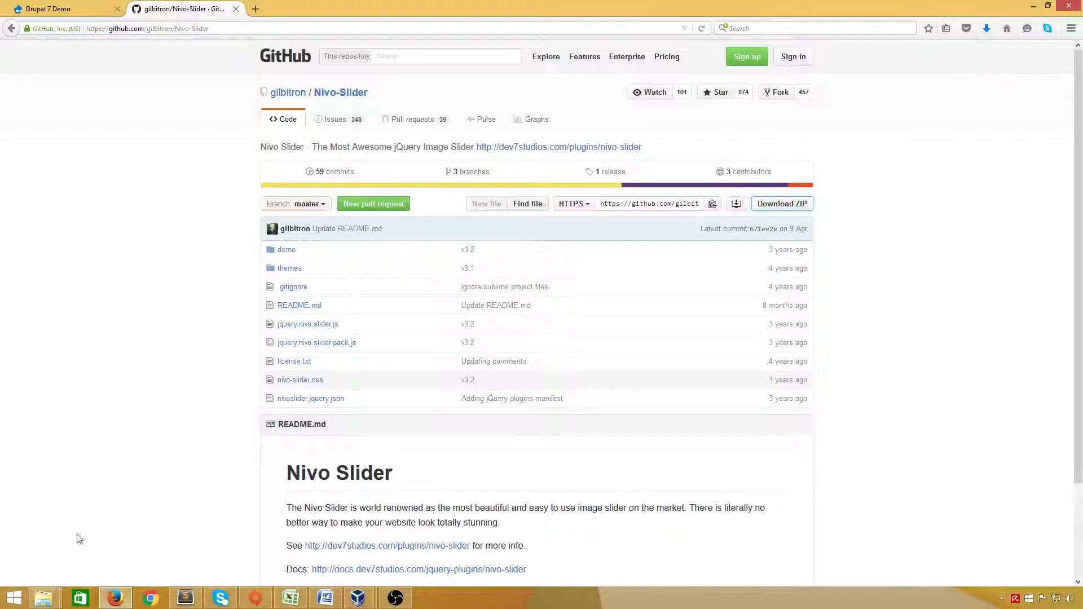
Switch to the Téléchargements folder in File Explorer and extract nivo_slider-7.x-1.11.zip and libraries-7.x-2.2.zip in place with 7-Zip.
click(43, 598)
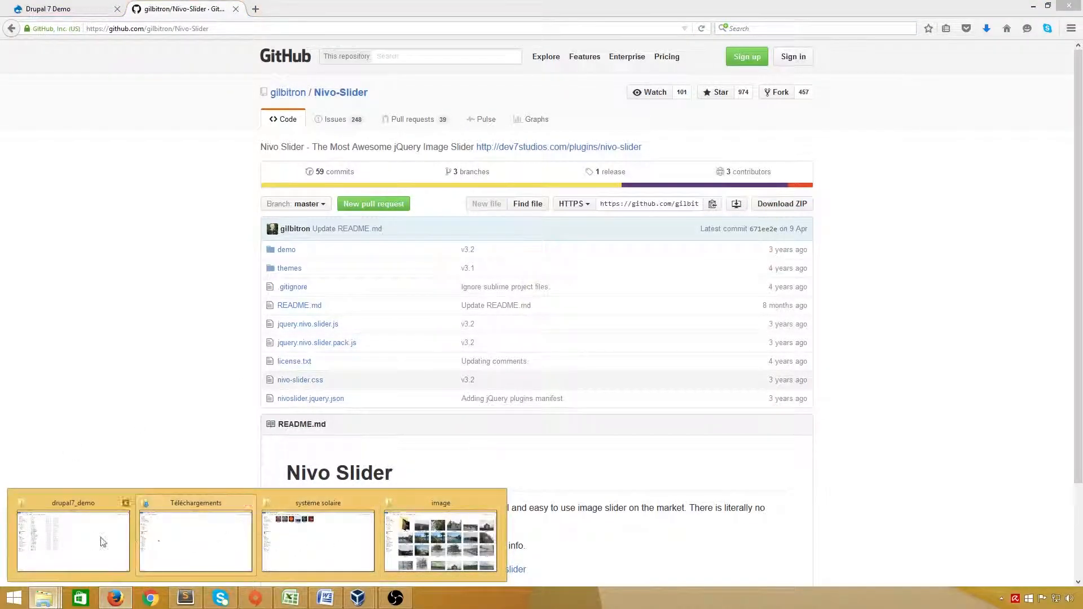
click(161, 545)
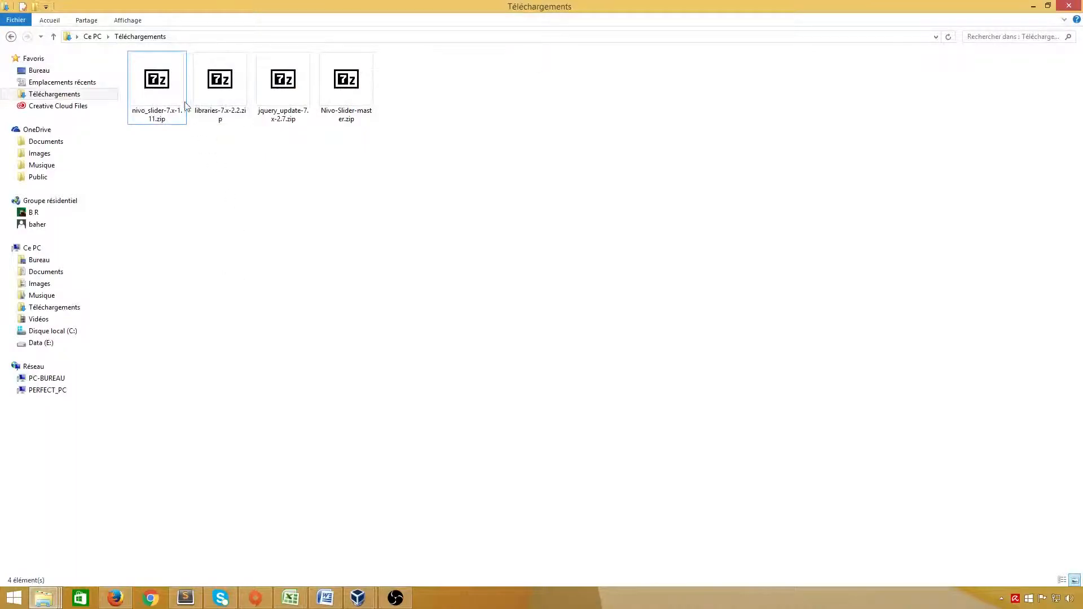
right_click(167, 90)
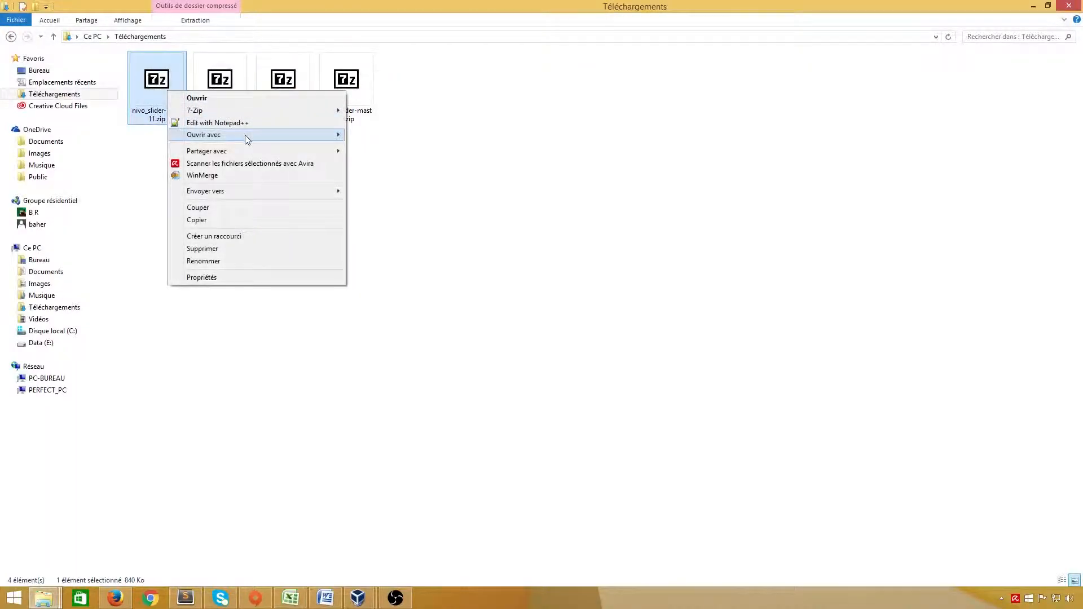
mouse_move(258, 110)
click(378, 136)
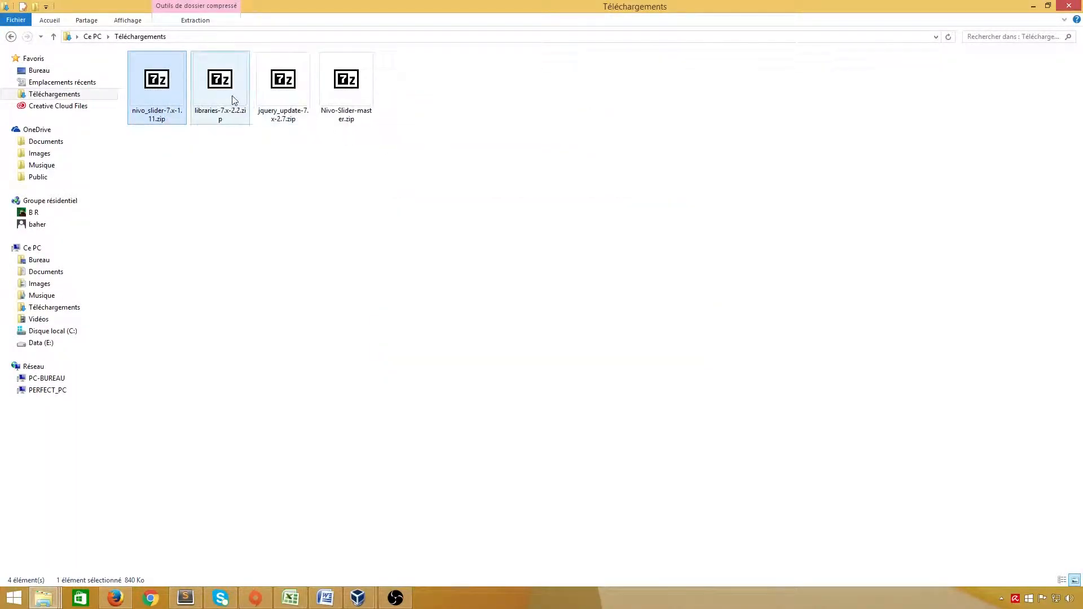
click(231, 95)
right_click(231, 95)
mouse_move(279, 117)
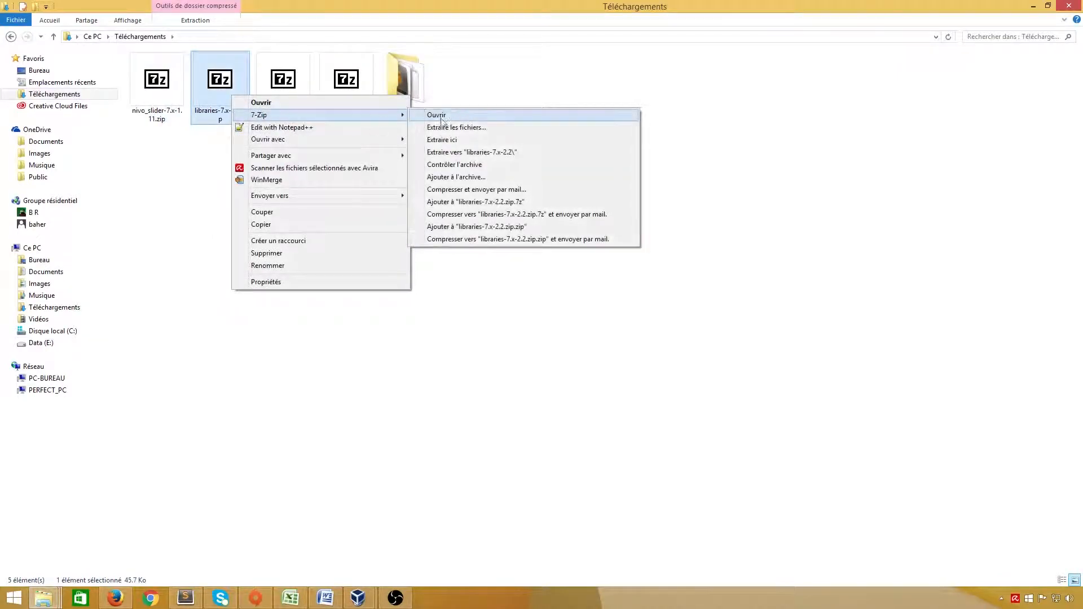
click(452, 141)
Extract jquery_update-7.x-2.7.zip and Nivo-Slider-master.zip into the same folder with 7-Zip.
click(282, 90)
right_click(282, 90)
mouse_move(332, 111)
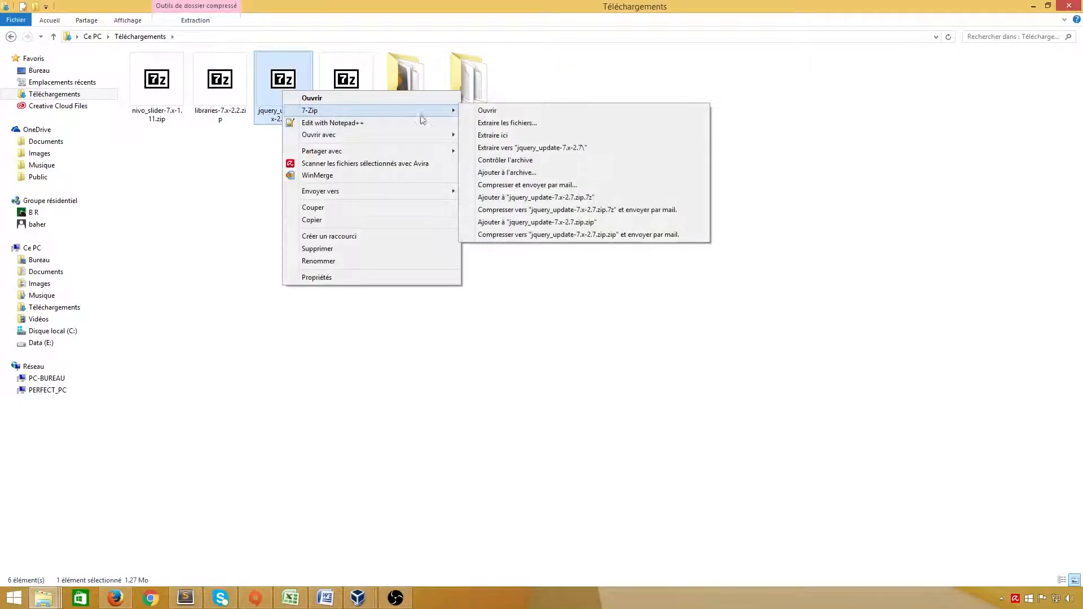
click(496, 138)
click(345, 96)
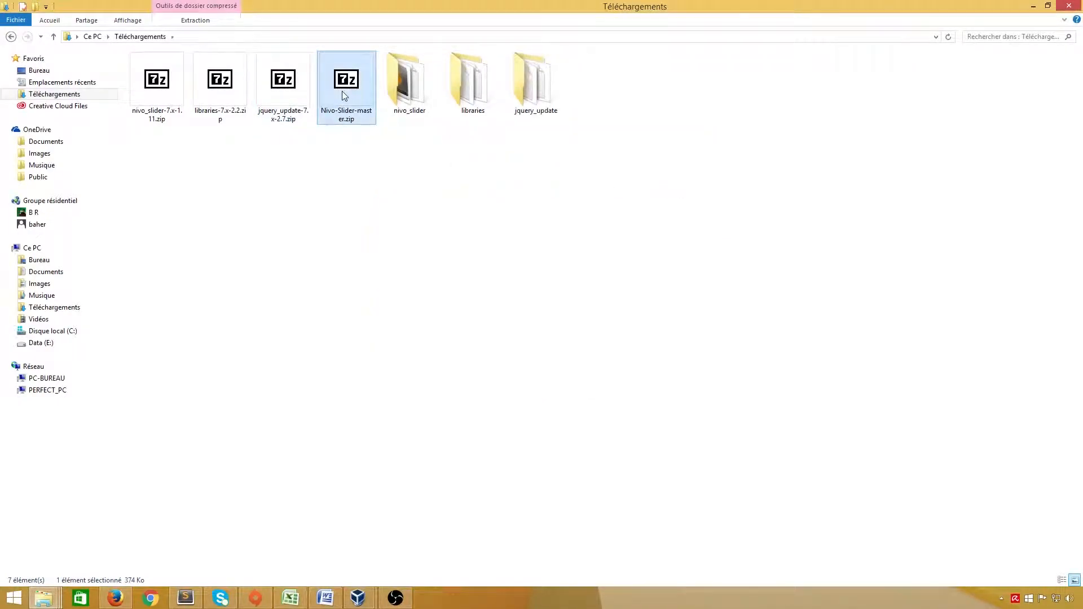
right_click(342, 90)
mouse_move(412, 111)
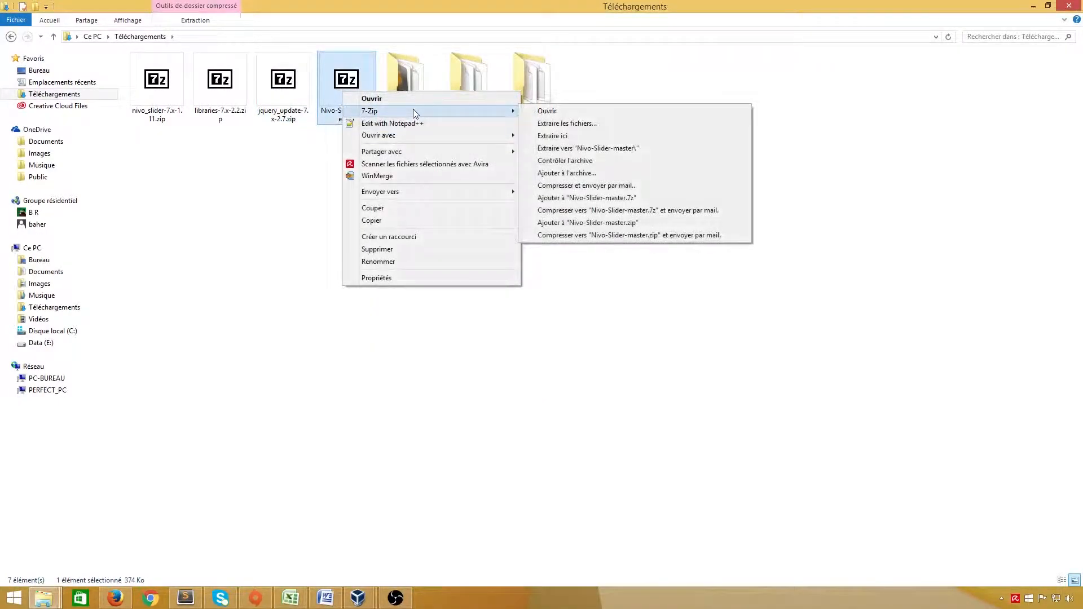
click(590, 139)
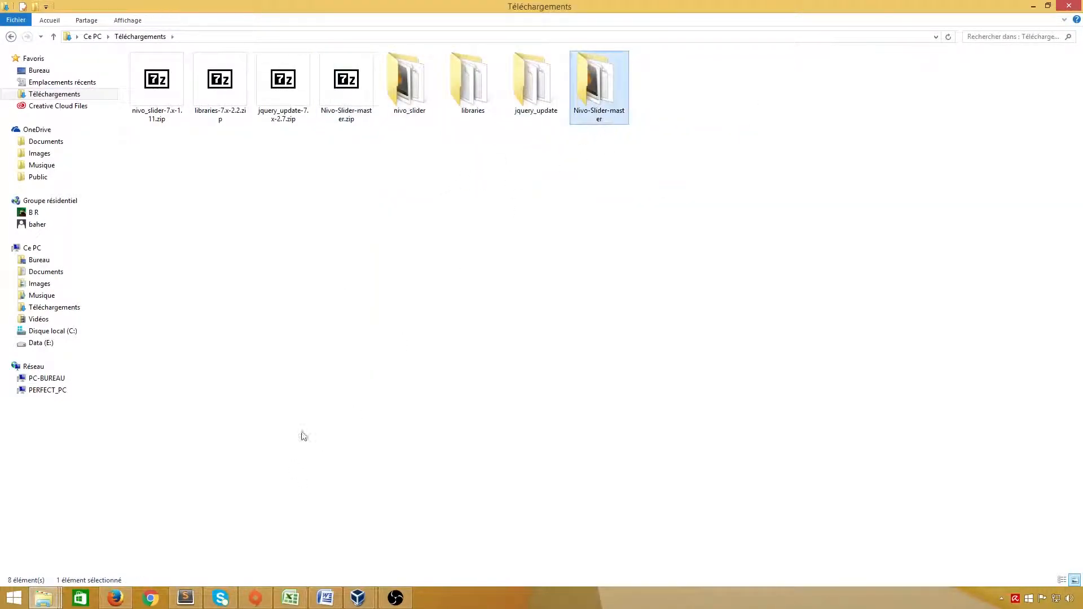
Switch to Firefox, return to the Nivo Slider module page and copy the required folder name nivo-slider from its installation instructions.
click(123, 595)
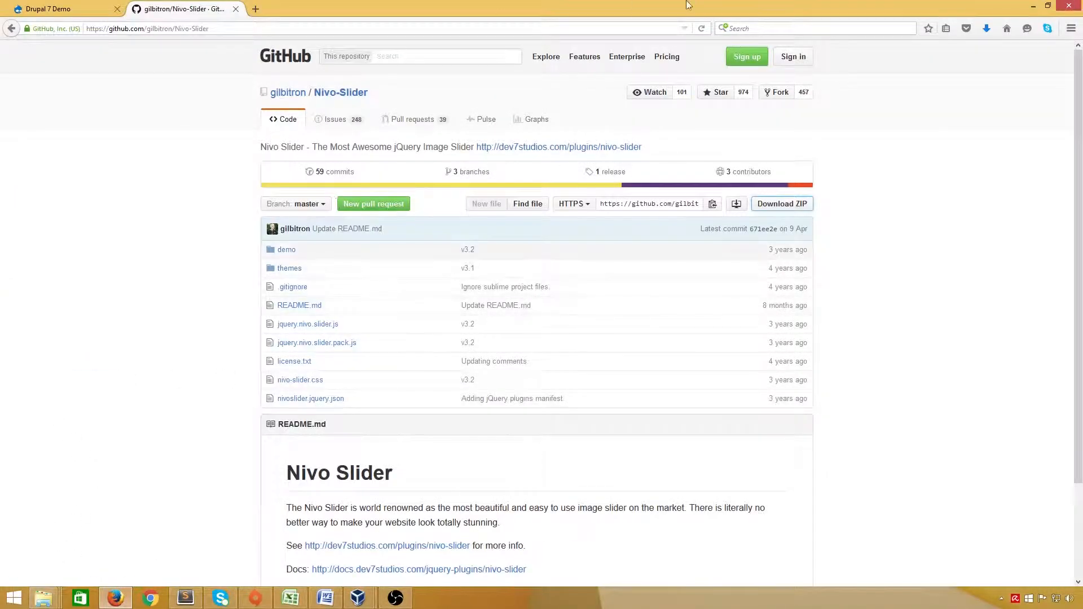
click(11, 28)
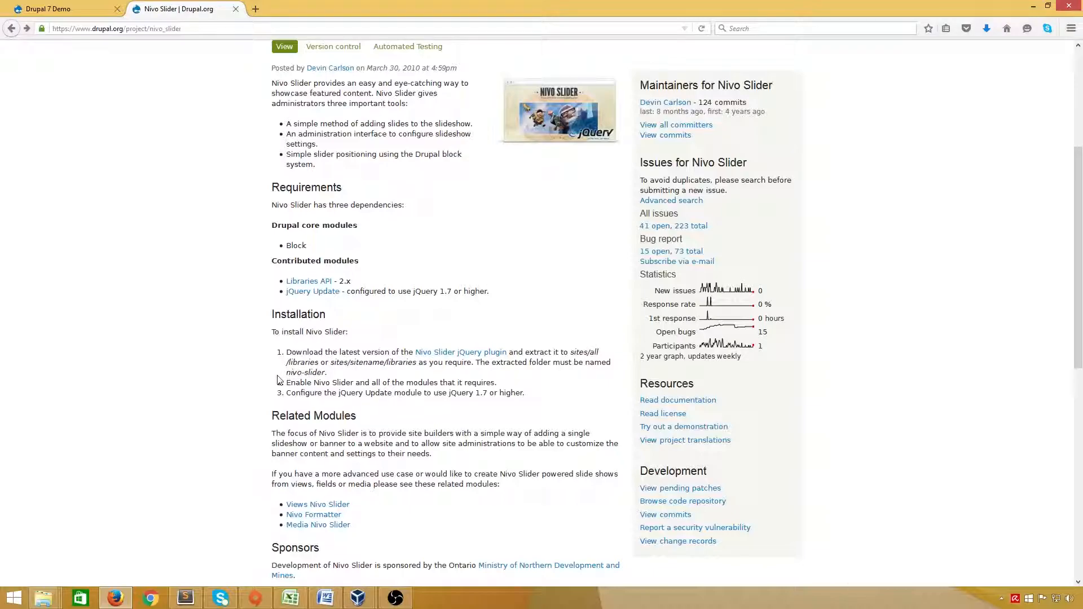
drag(288, 374, 325, 371)
Switch to the Téléchargements folder in File Explorer and rename the extracted Nivo-Slider-master folder as nivo-slider.
click(43, 598)
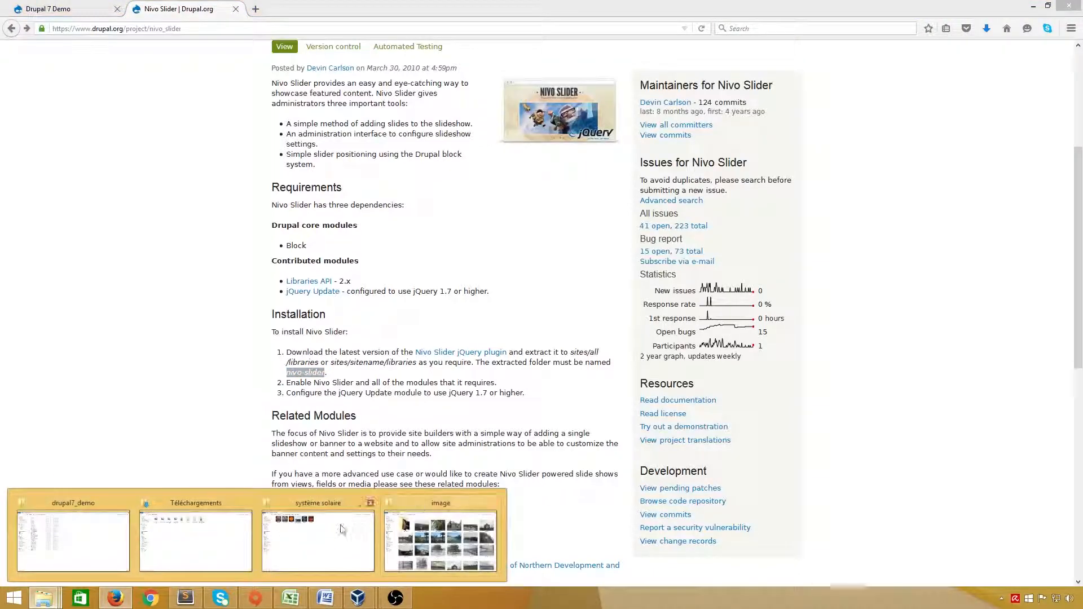
click(206, 544)
click(596, 118)
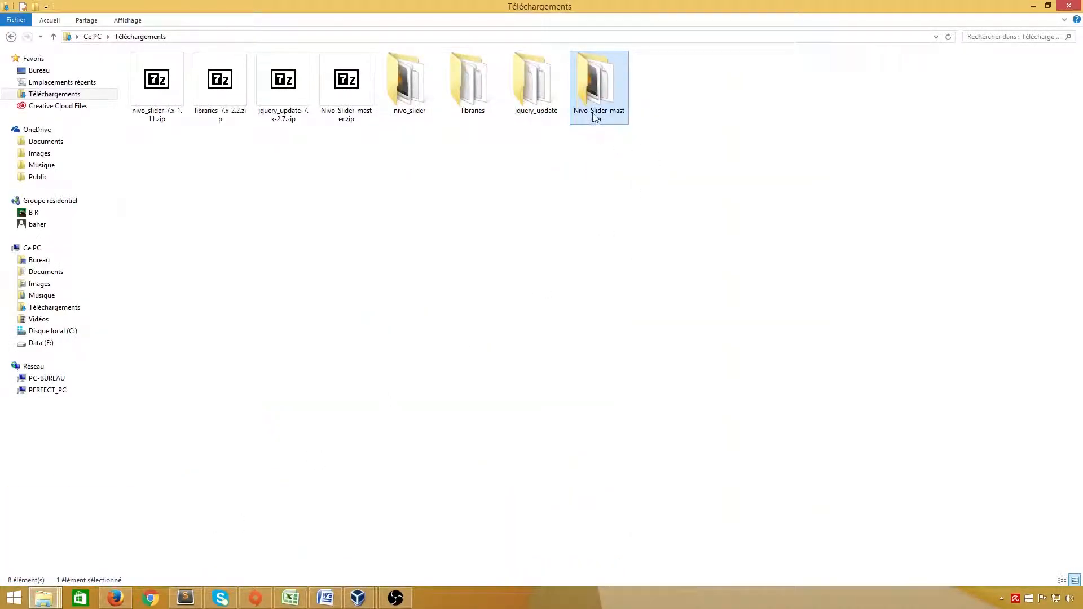
double_click(595, 118)
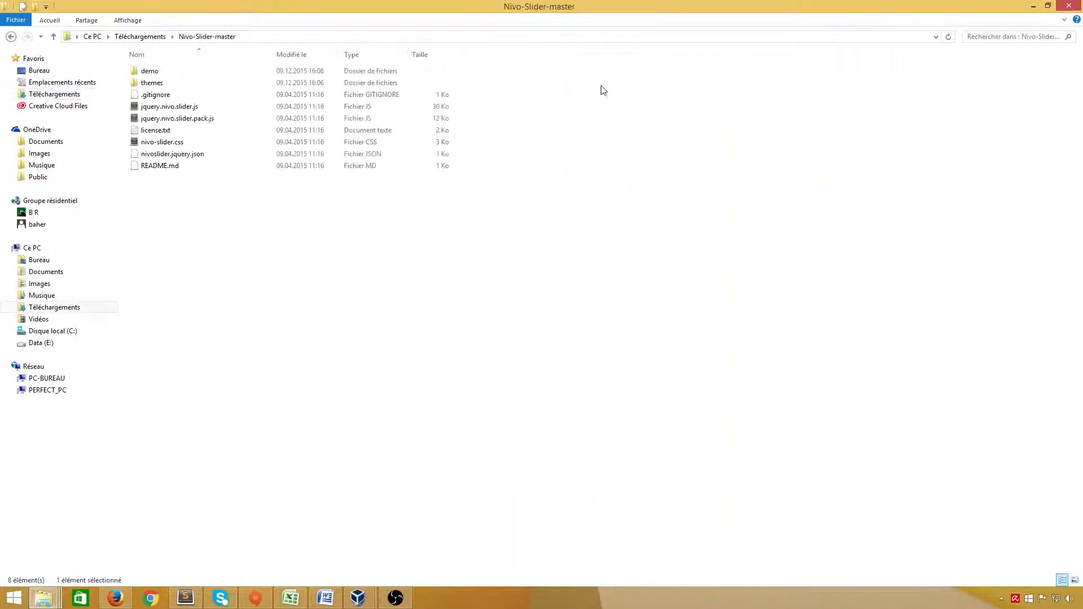
click(10, 37)
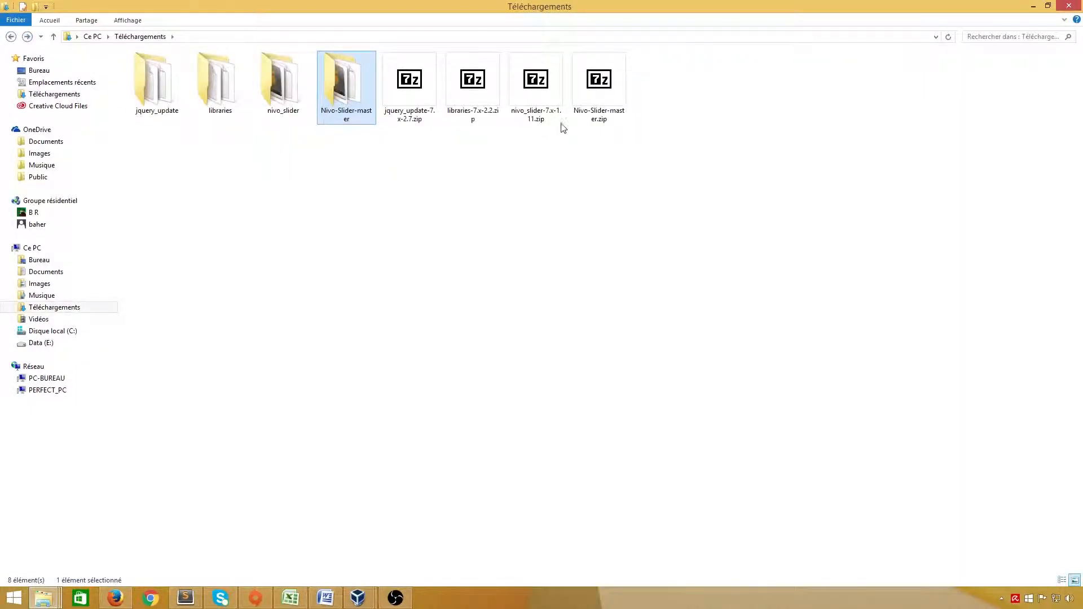
click(341, 119)
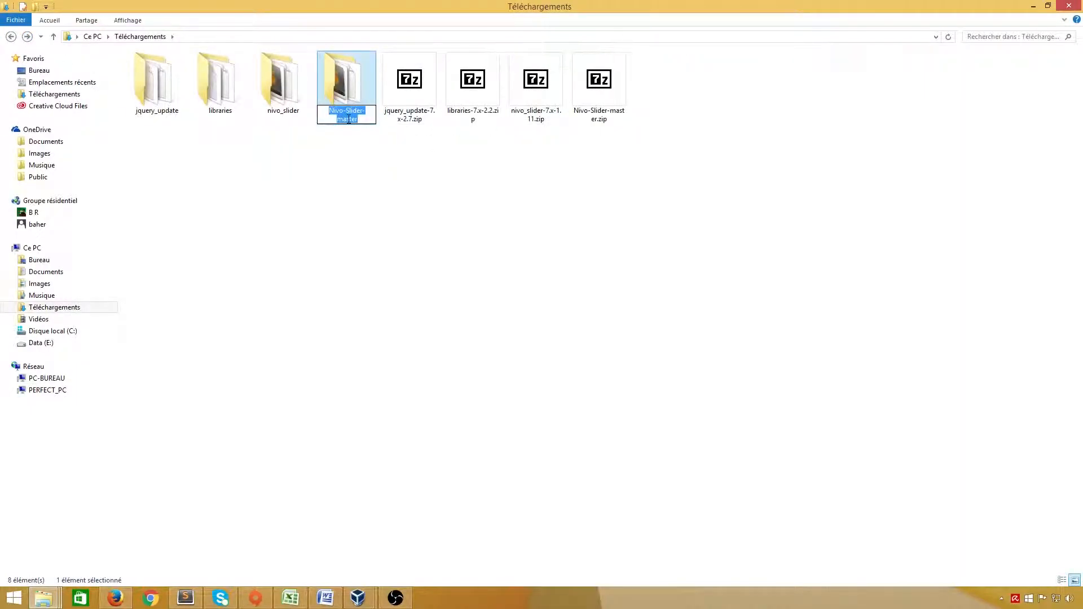
click(329, 210)
Move the jquery_update, libraries and nivo_slider folders from Téléchargements into drupal7_demo's sites/all/modules folder.
drag(312, 205, 126, 70)
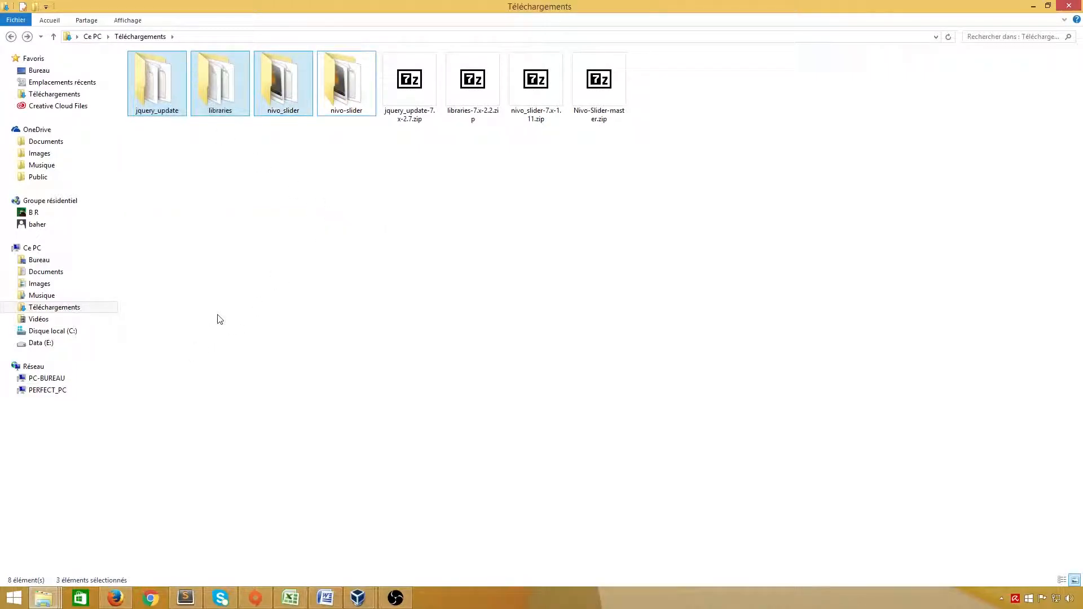
mouse_move(44, 603)
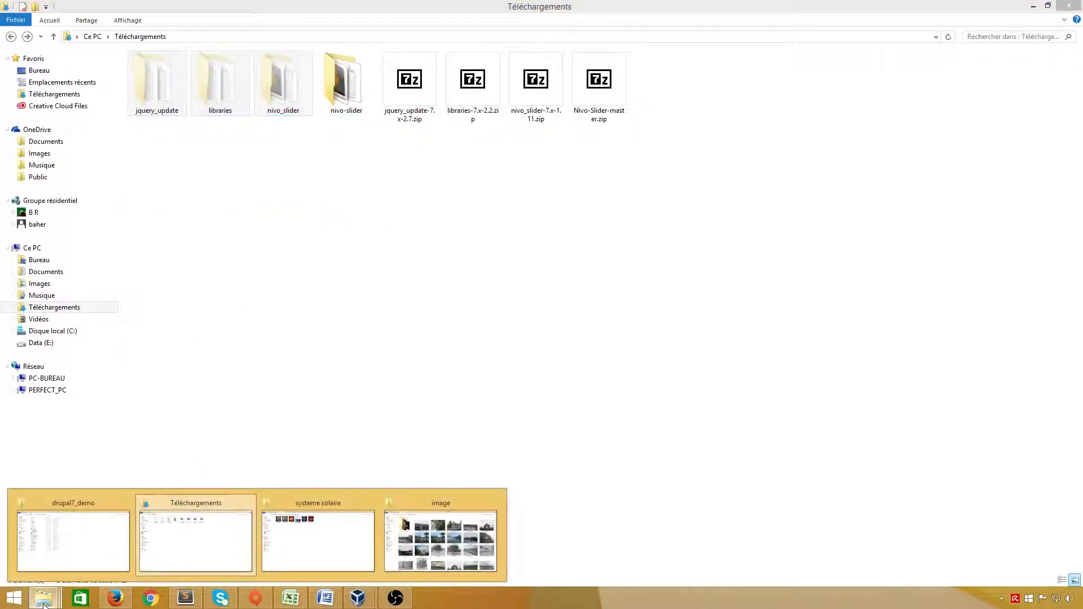
click(92, 547)
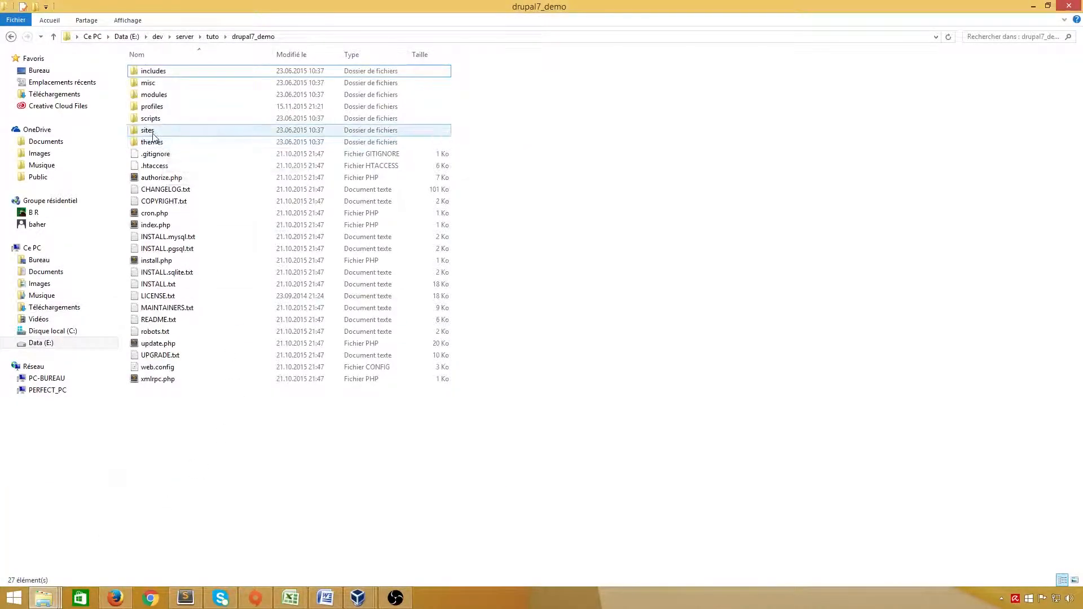
double_click(285, 130)
double_click(161, 75)
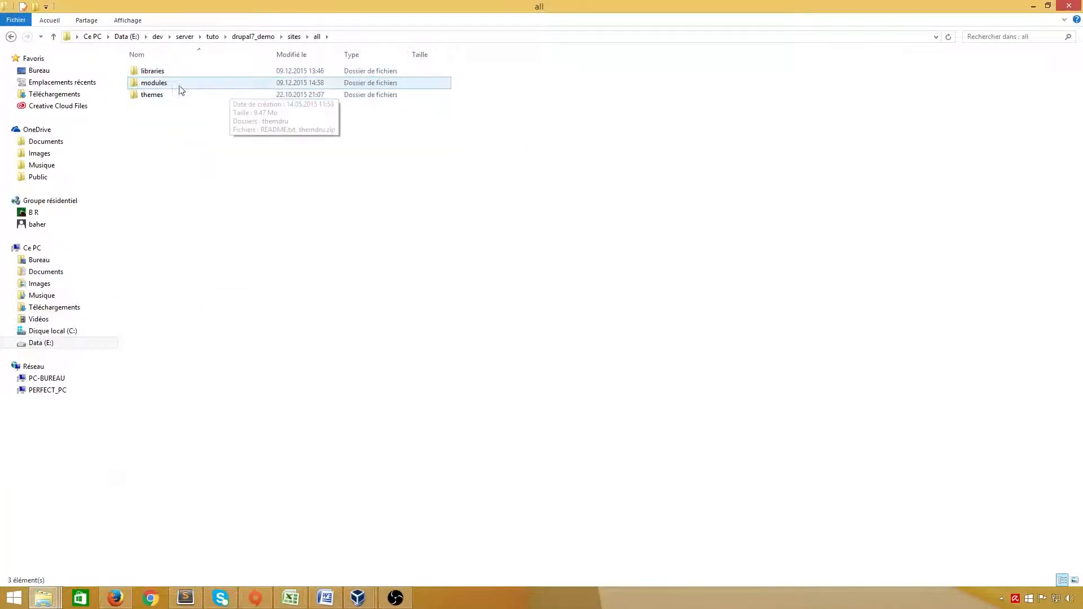
double_click(174, 84)
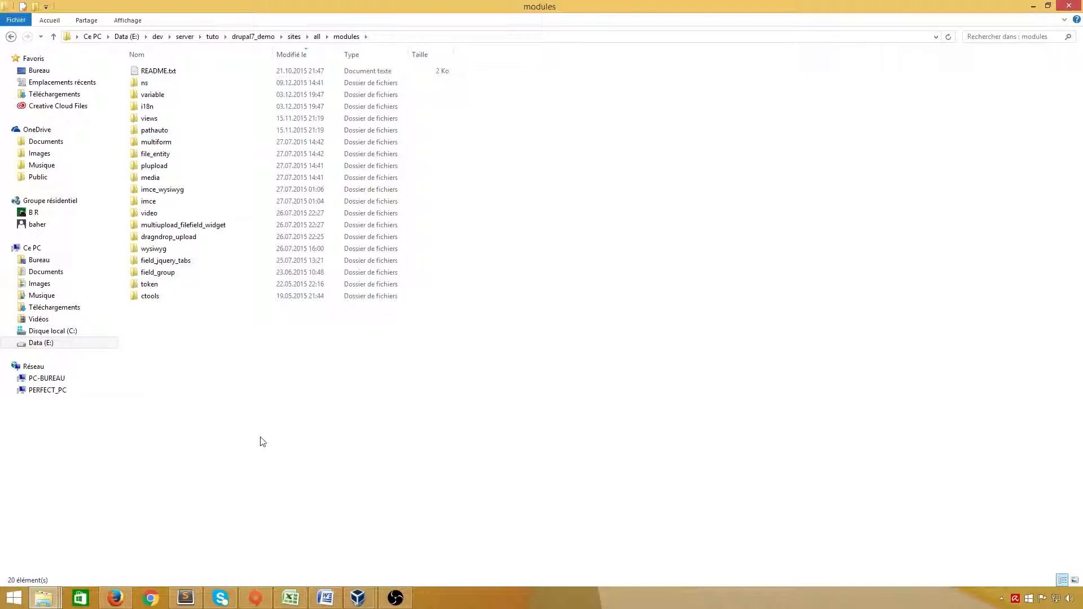
key(ctrl+v)
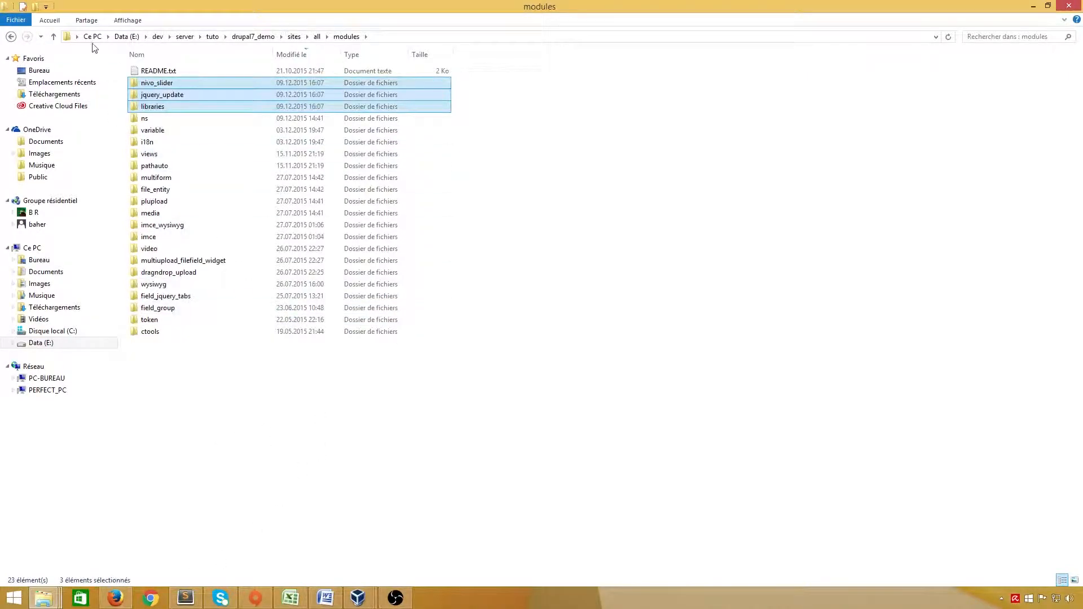
Go to the sites/all/libraries folder of drupal7_demo.
click(294, 37)
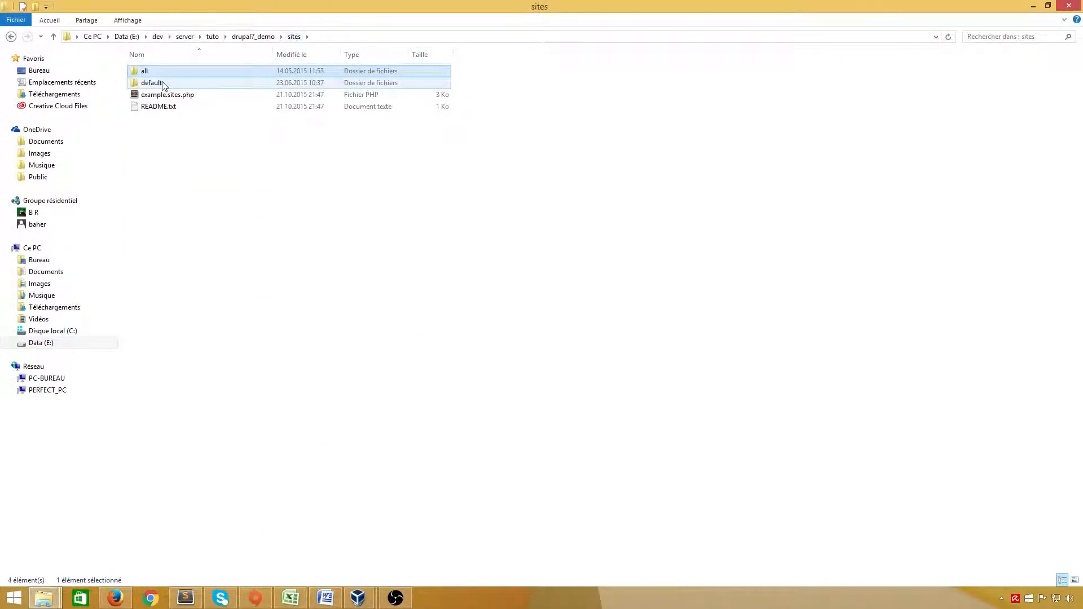
double_click(164, 84)
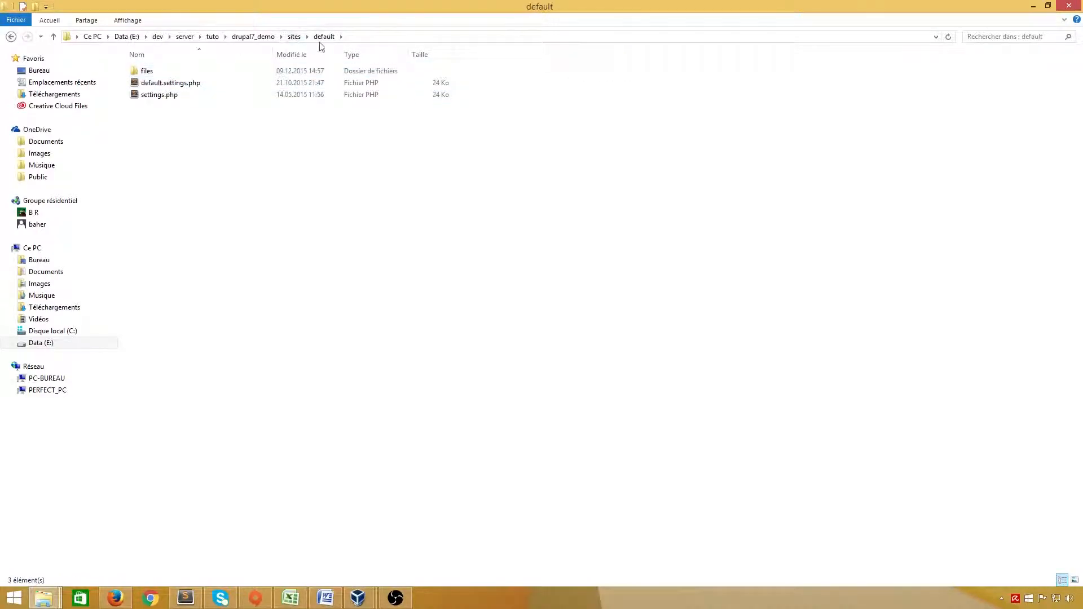
click(294, 37)
double_click(154, 71)
double_click(165, 74)
click(156, 88)
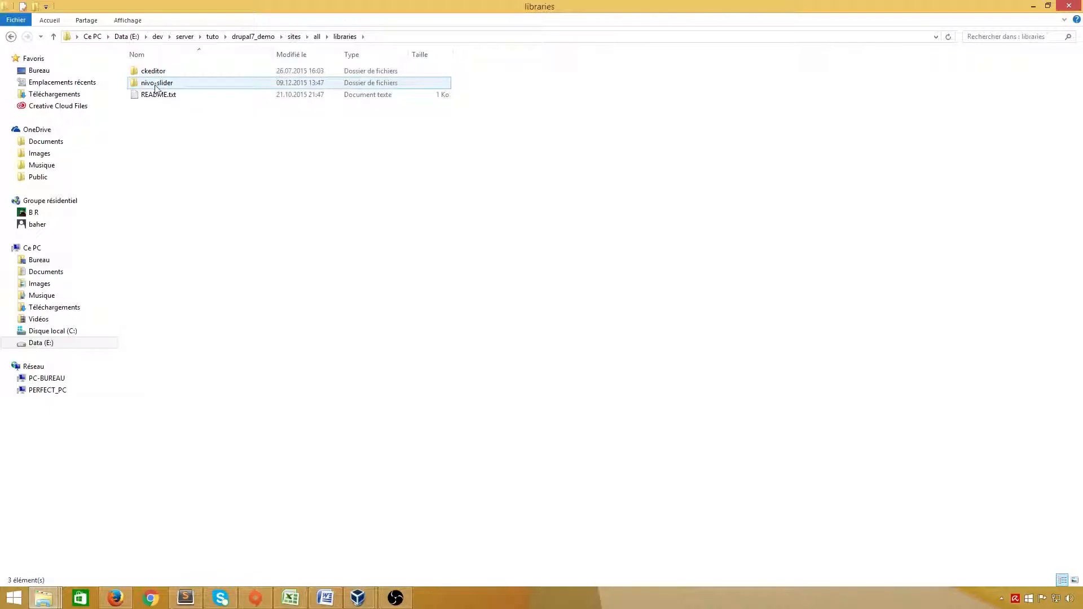
click(43, 597)
mouse_move(326, 552)
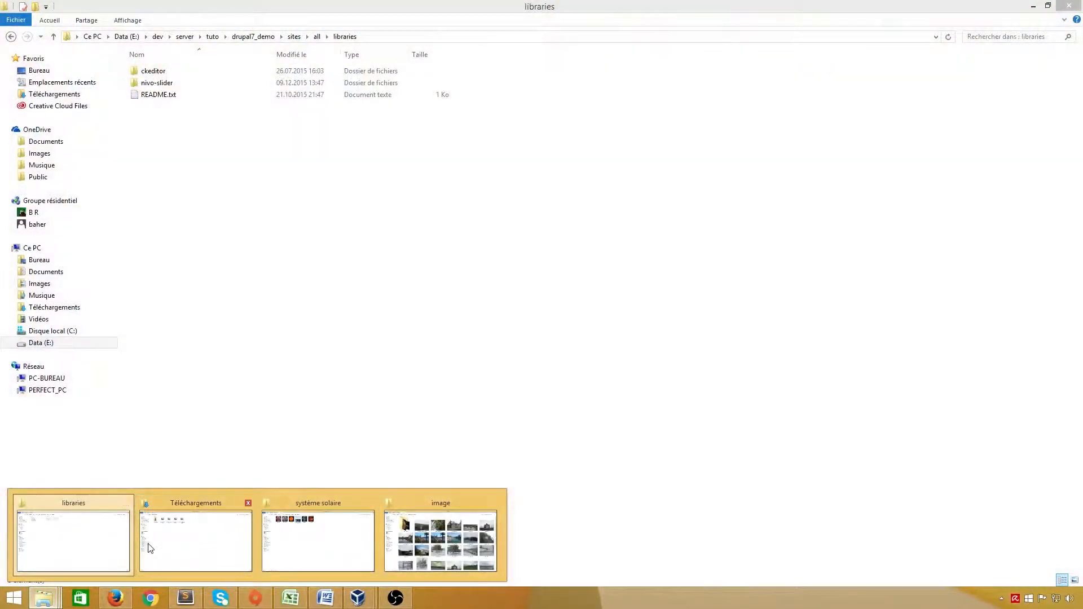
mouse_move(176, 549)
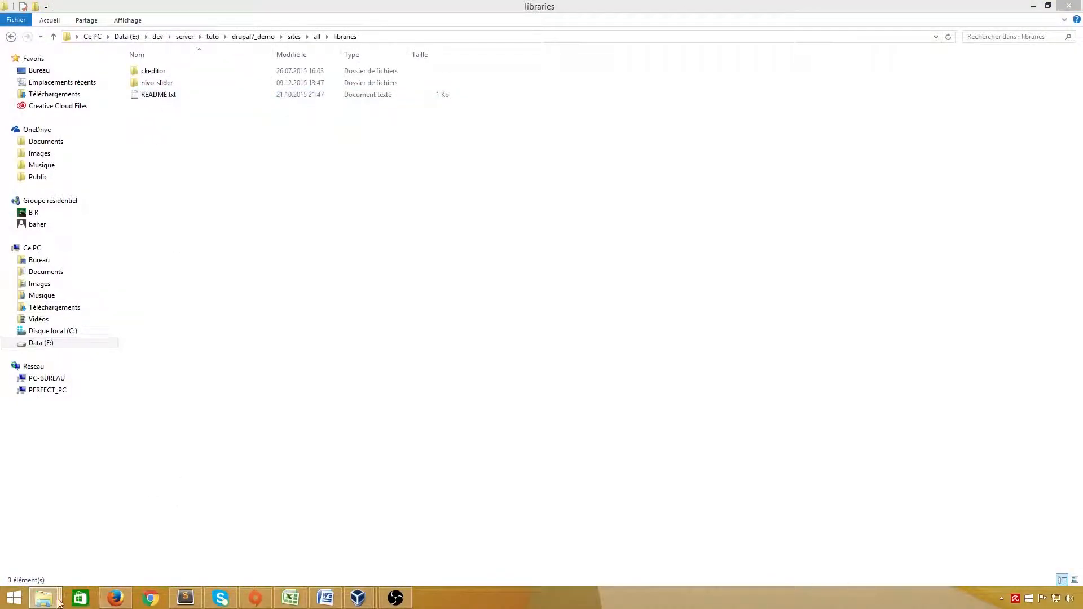
mouse_move(52, 598)
mouse_move(231, 549)
click(215, 290)
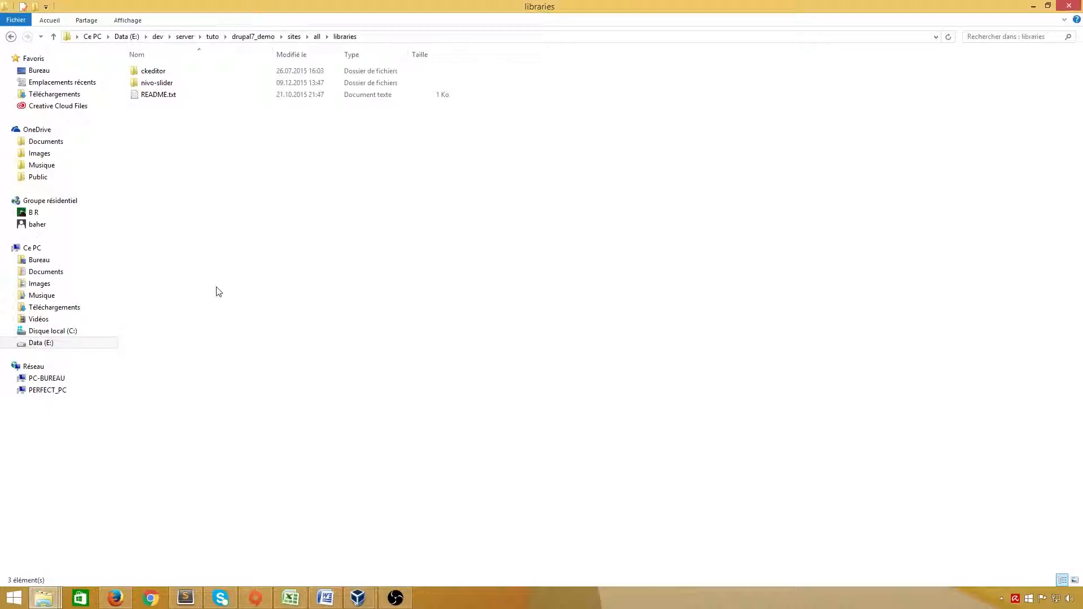
Move the nivo-slider folder from Téléchargements into sites/all/libraries, replacing the files that already exist there.
click(54, 94)
click(162, 103)
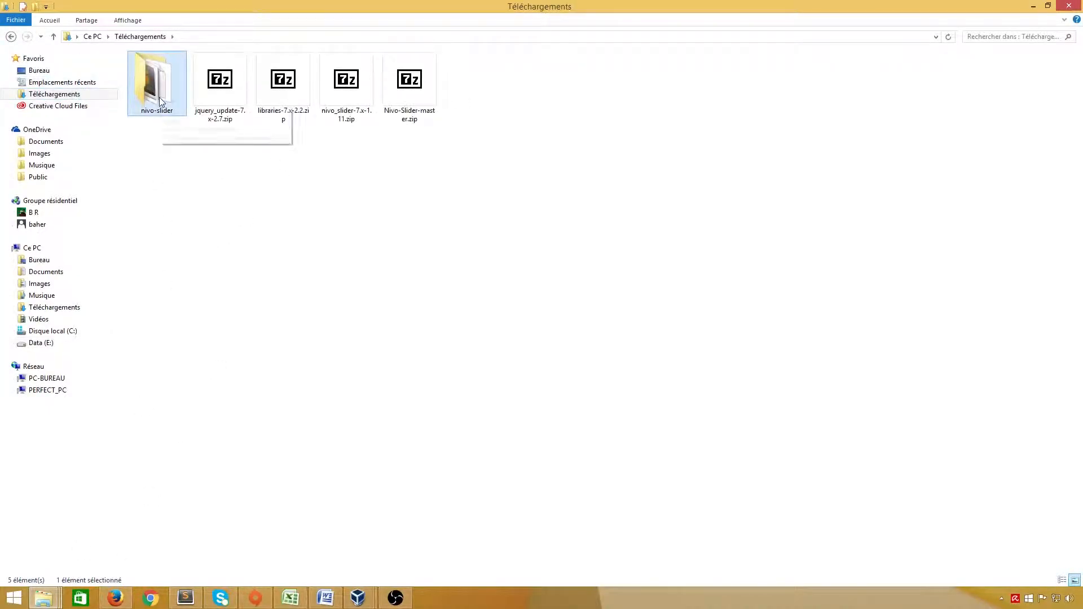
click(11, 37)
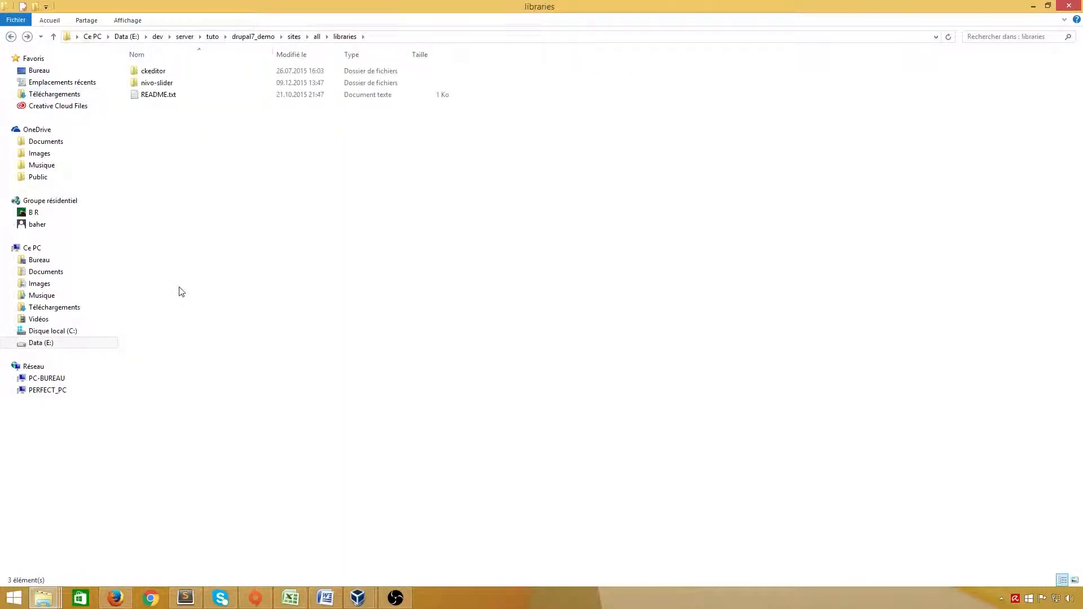
key(ctrl+v)
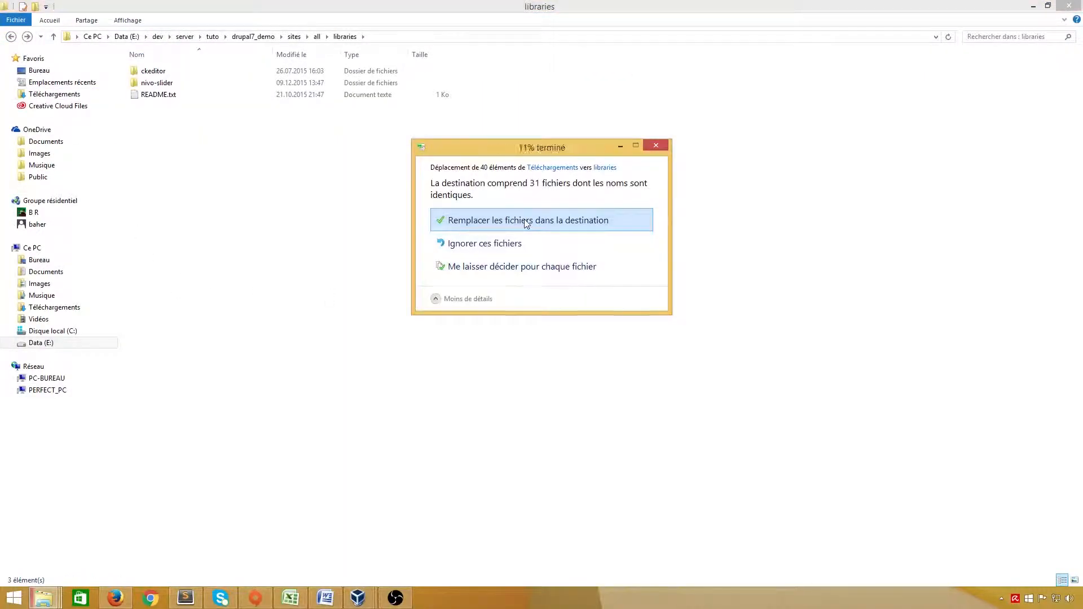
click(560, 218)
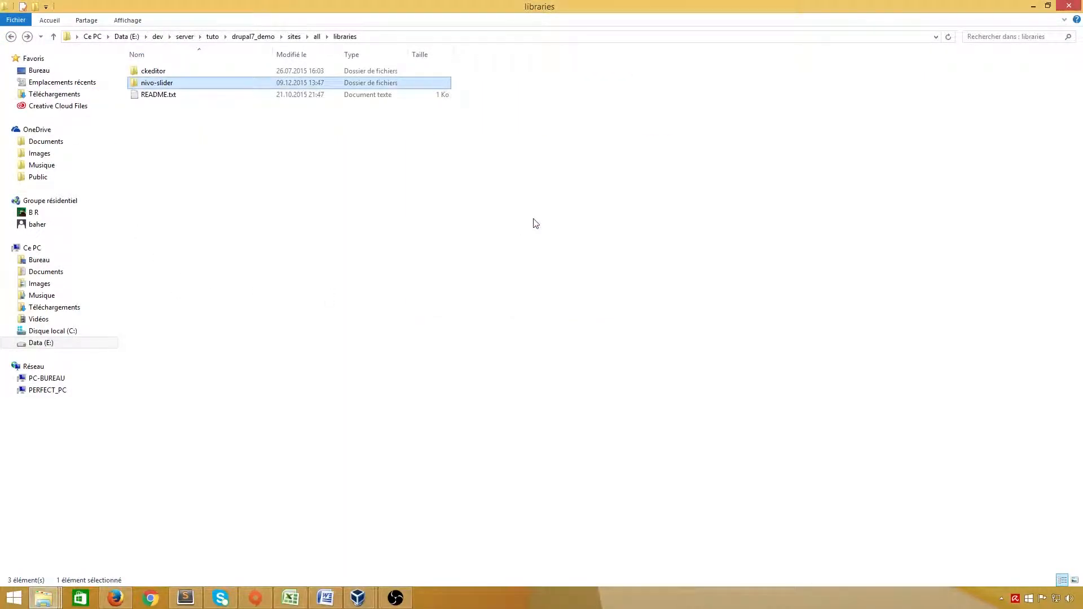
Switch to the Drupal 7 Demo site in Firefox and open its Modules administration page.
click(115, 598)
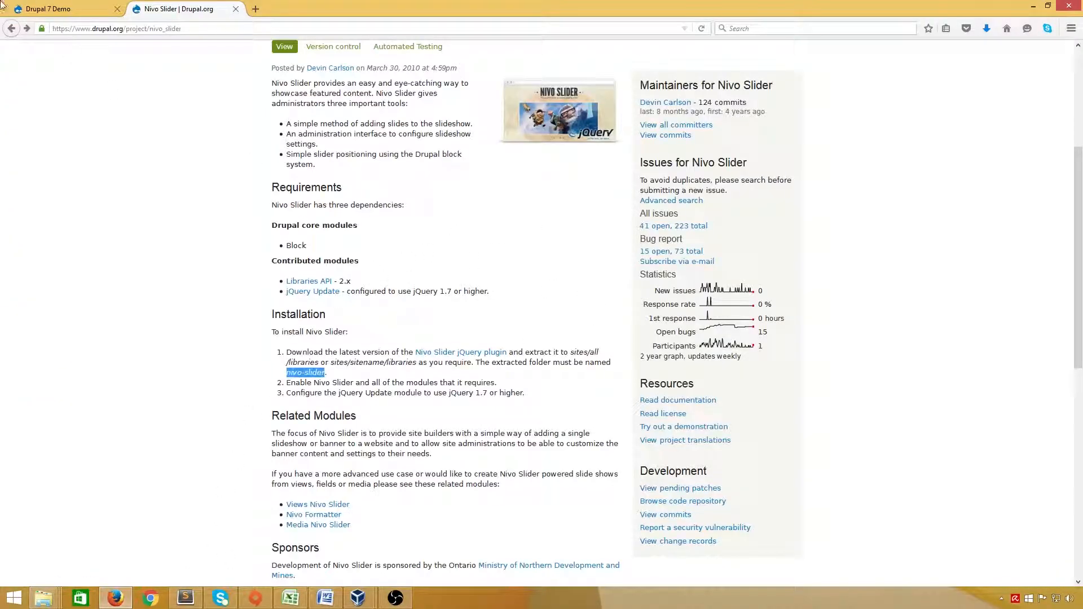
click(39, 9)
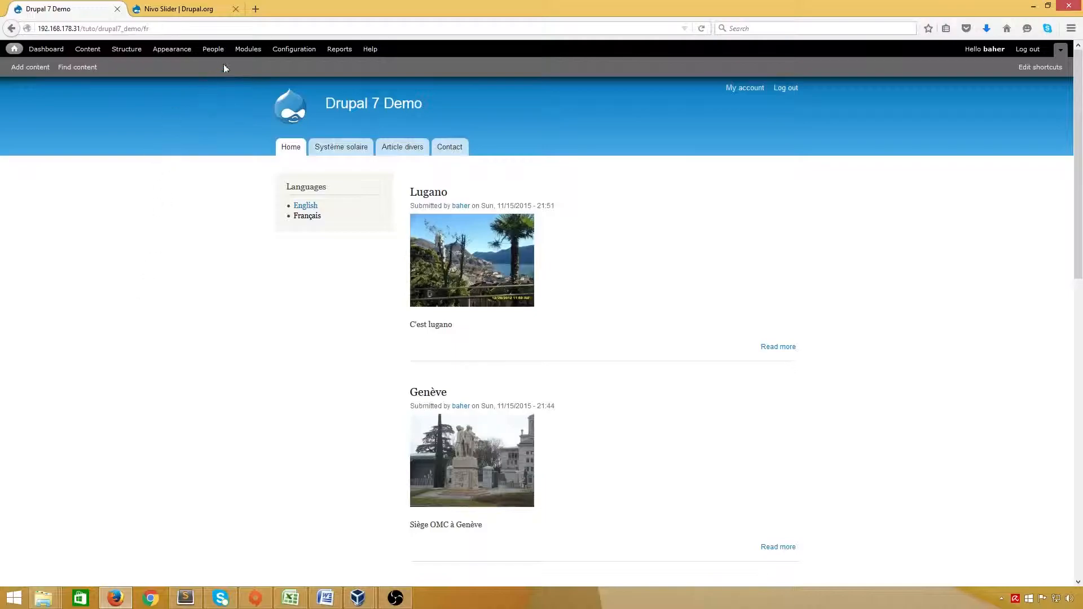
click(249, 51)
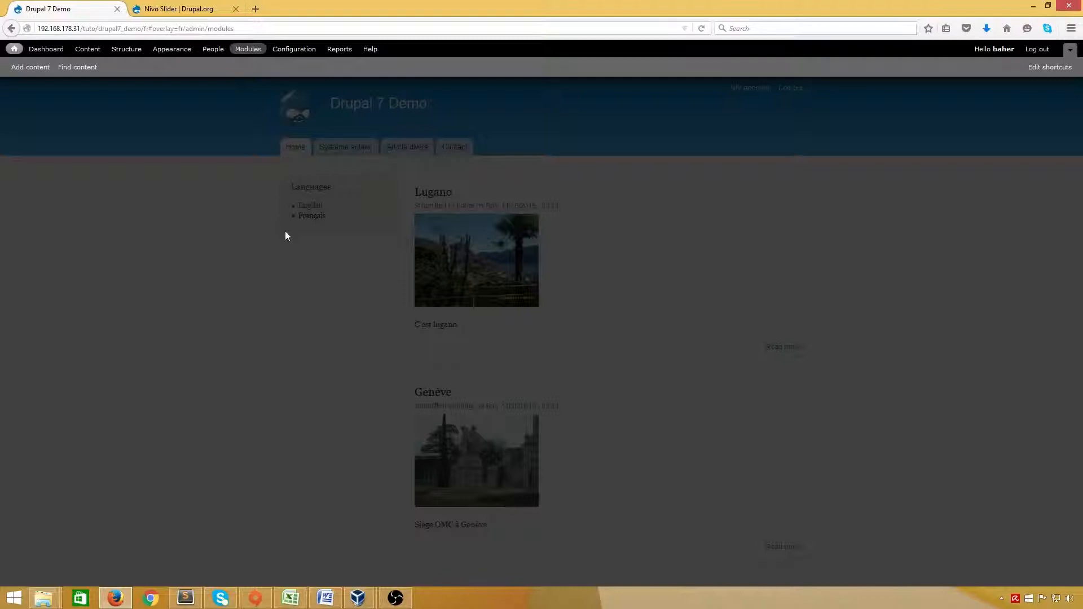
Enable the jQuery Update and Nivo Slider modules, save the configuration and agree to enable the required Libraries module too.
scroll(287, 234, down, 15)
scroll(287, 234, down, 20)
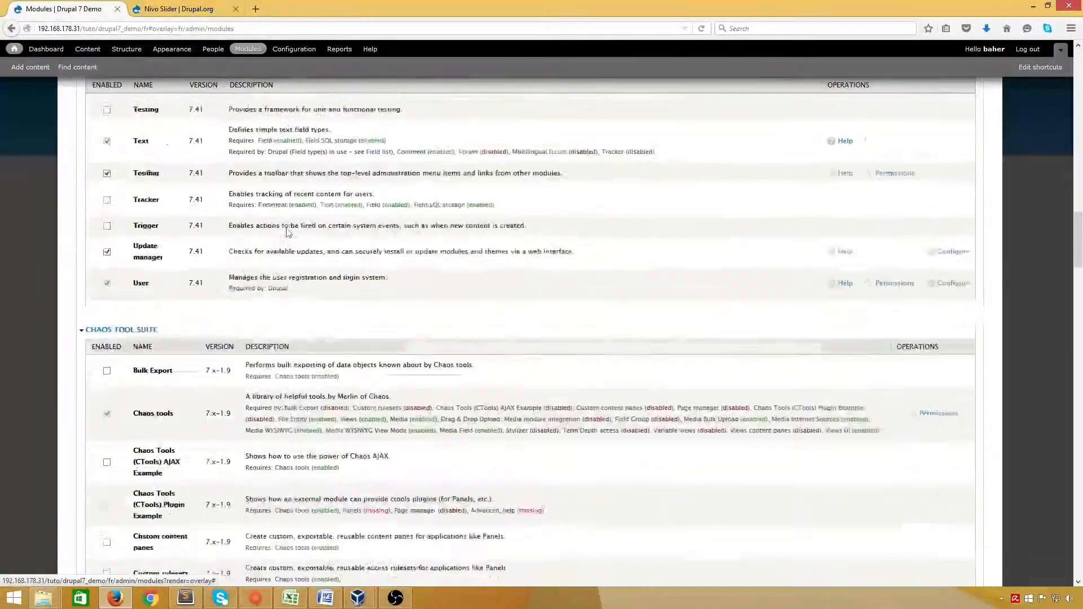
scroll(288, 232, down, 12)
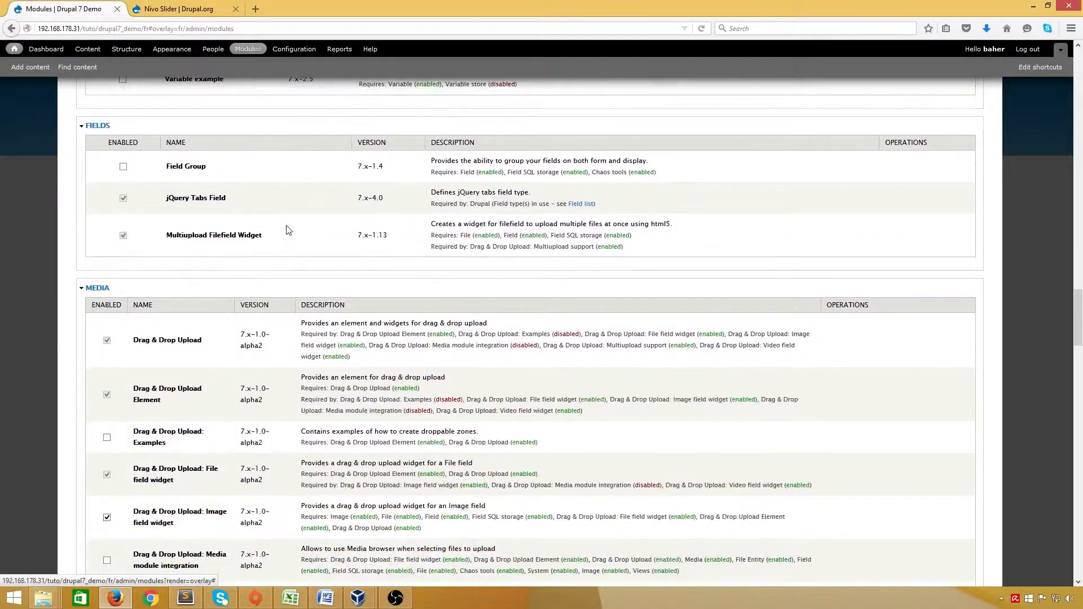
scroll(286, 228, down, 20)
scroll(288, 228, up, 8)
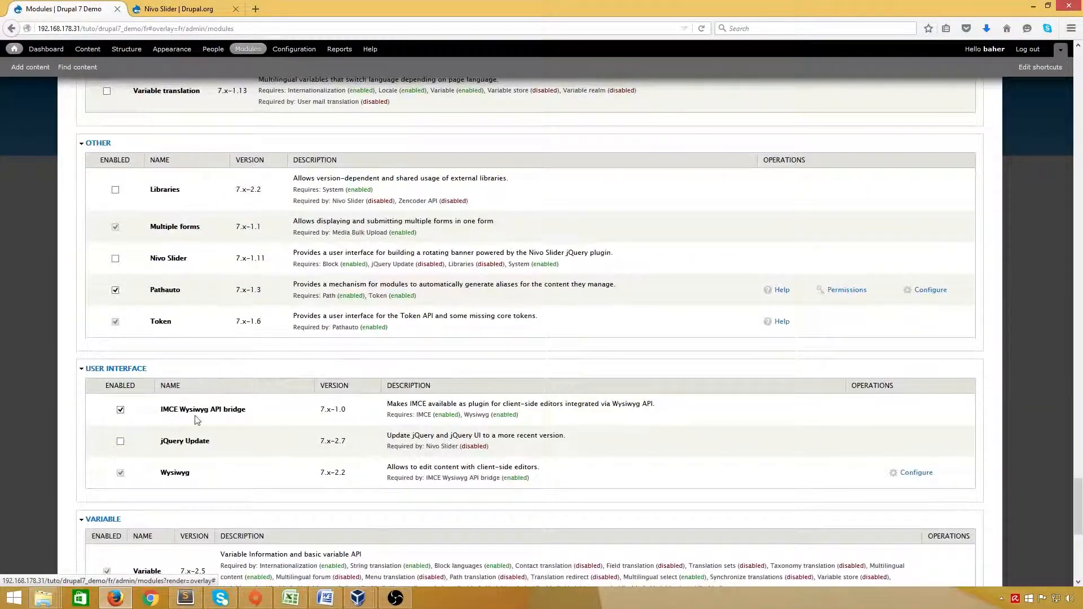
click(121, 441)
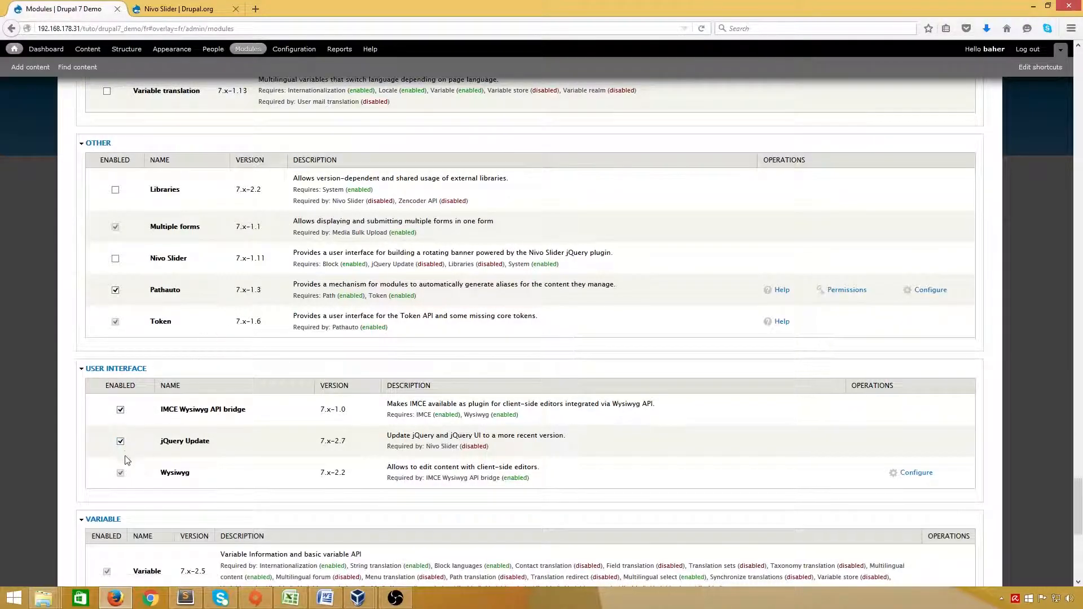
click(115, 259)
scroll(252, 341, down, 7)
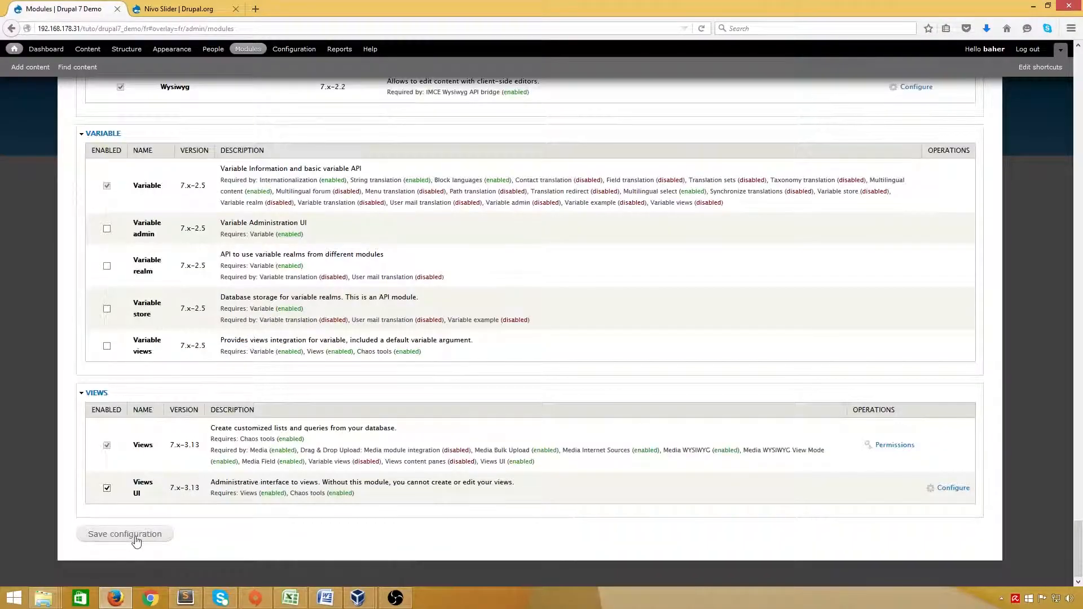
click(130, 536)
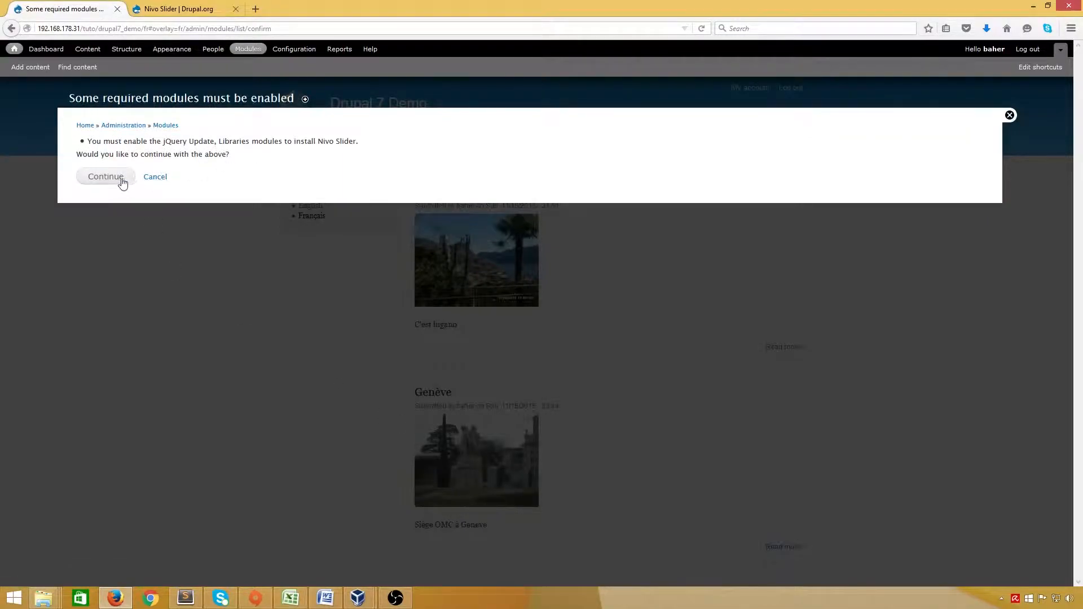
click(124, 180)
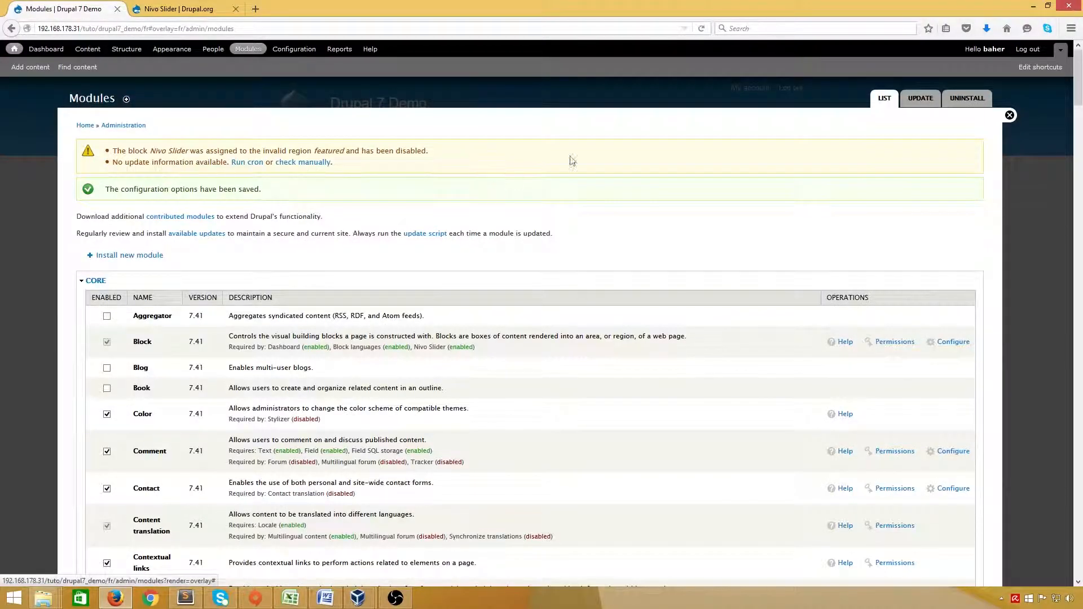
Open the site's Blocks administration page and search it for "nivo" to check the Nivo Slider block's region.
click(1010, 115)
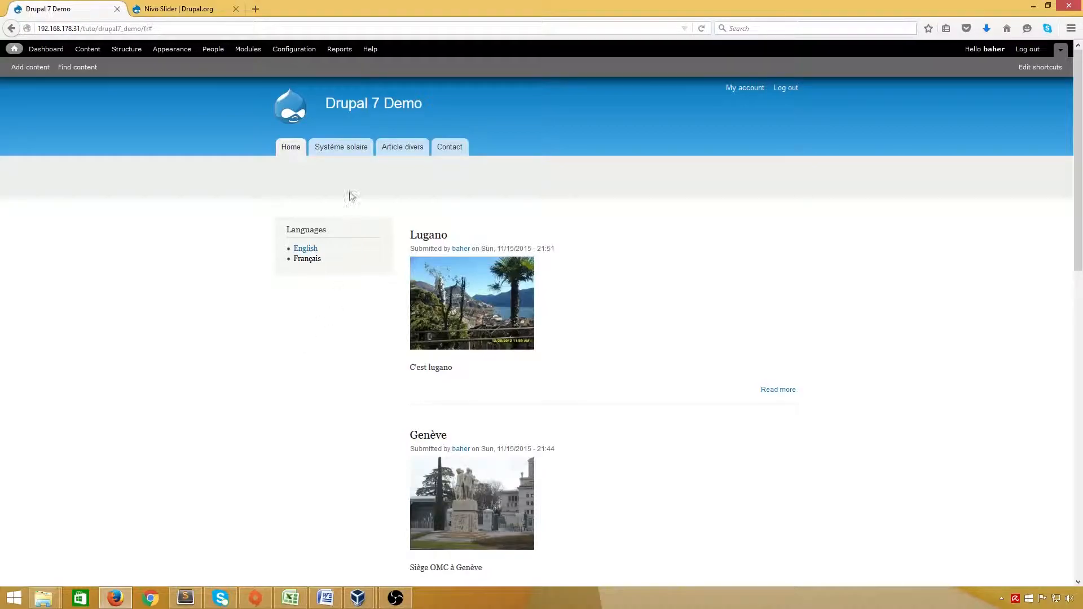
click(127, 51)
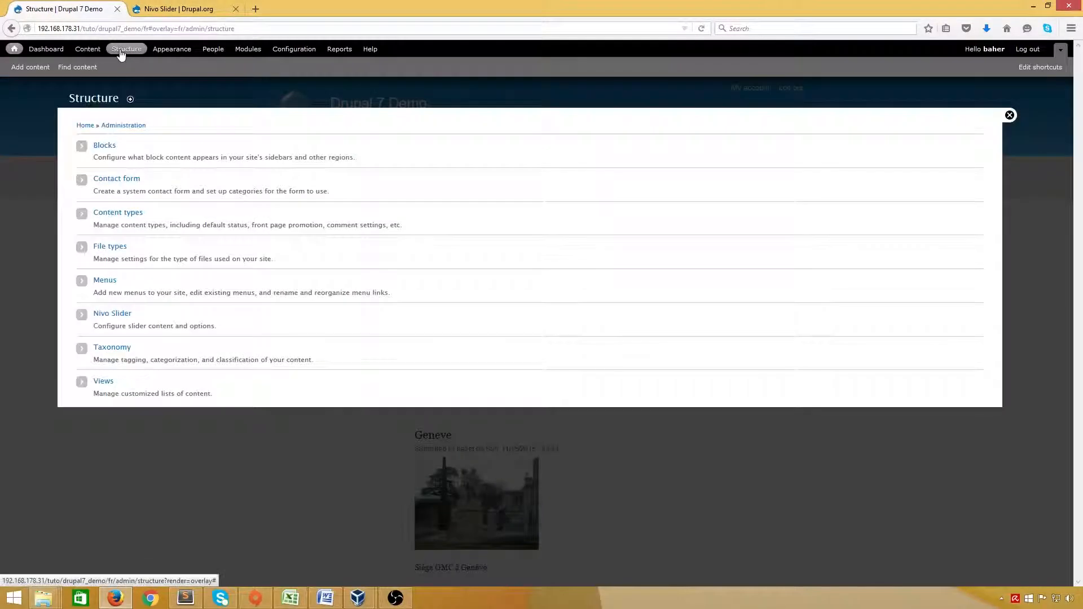
click(110, 150)
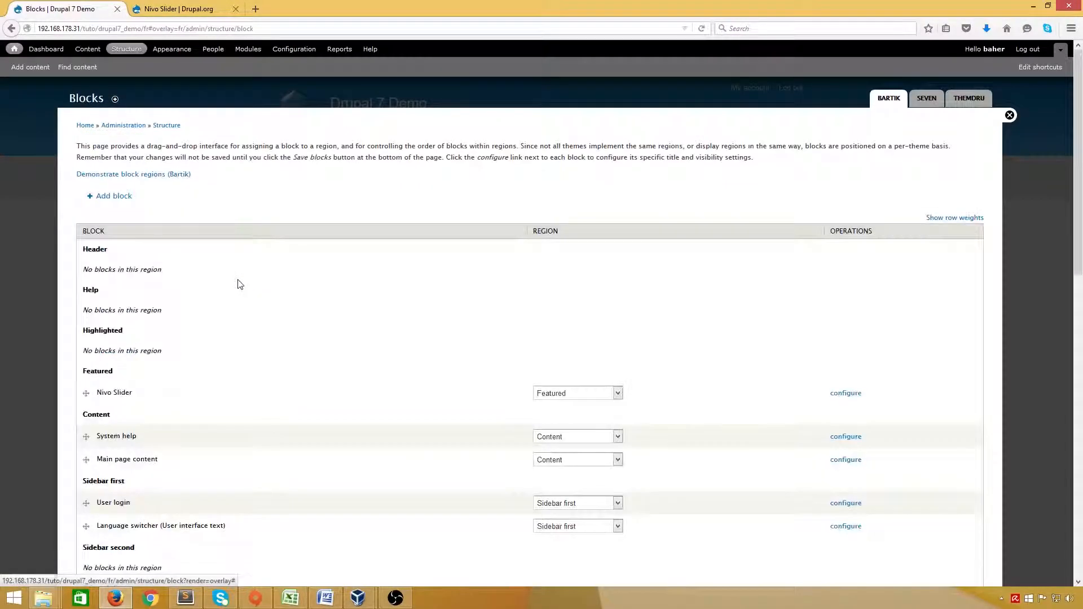
scroll(254, 277, down, 2)
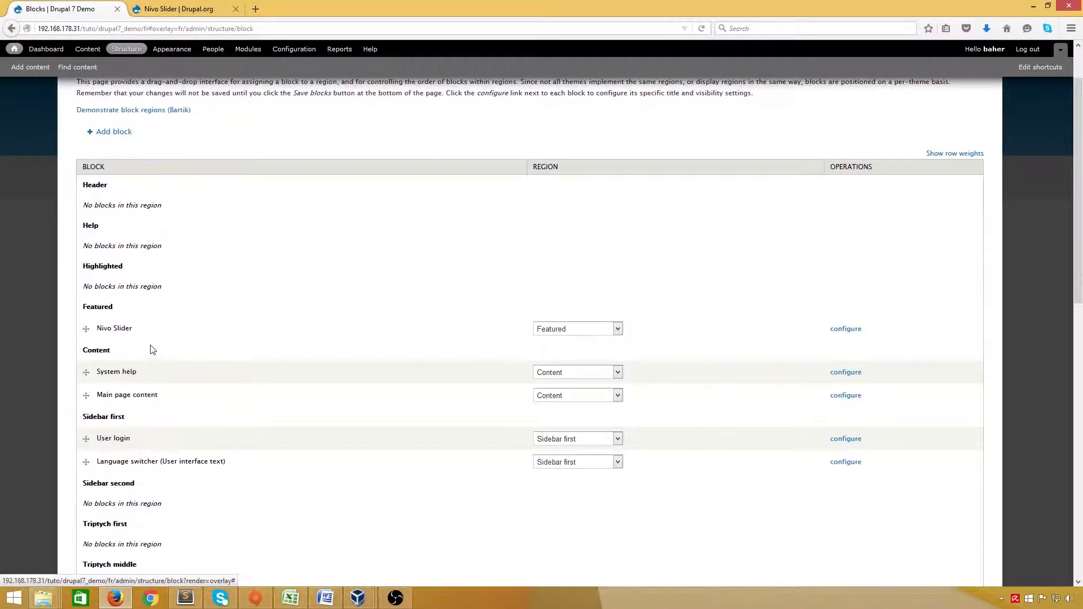
scroll(154, 347, down, 5)
scroll(158, 344, down, 3)
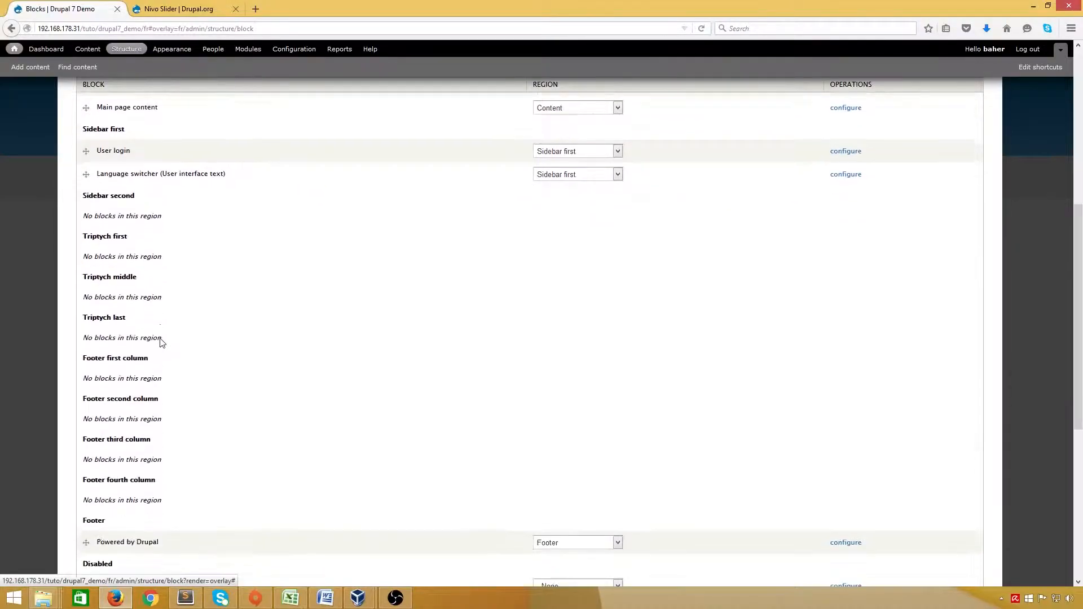
scroll(192, 401, down, 3)
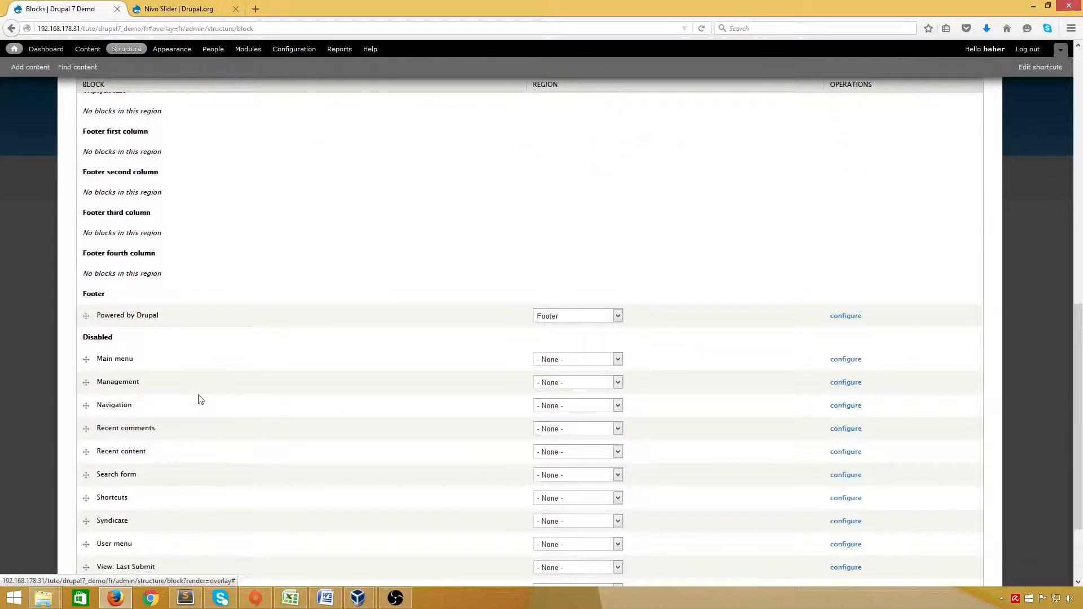
key(ctrl+f)
text(nivo)
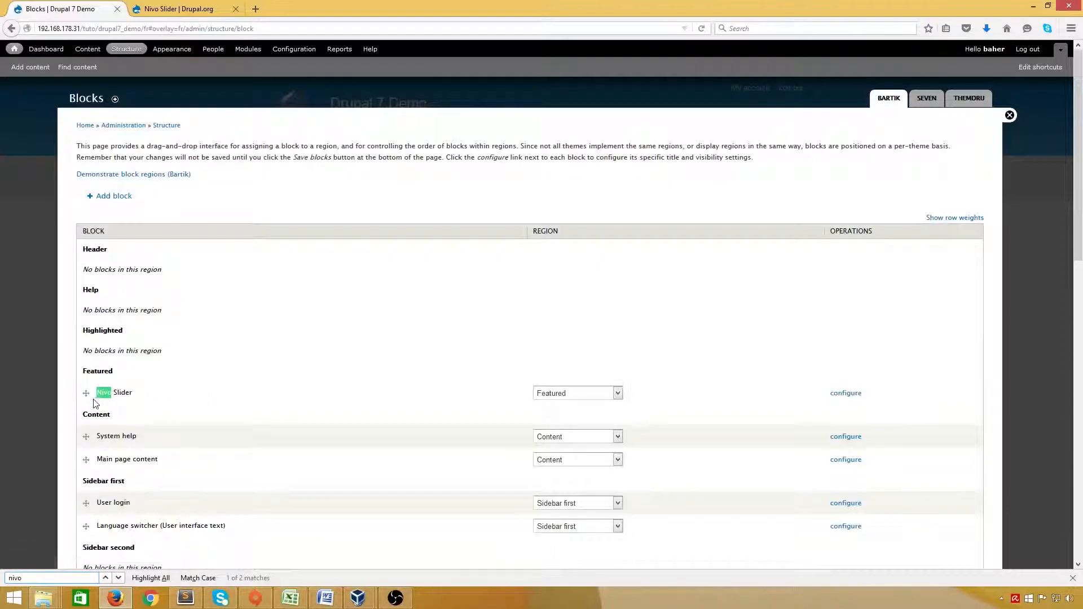
Find the Nivo Slider module on the Modules page by searching for "nivo" and open its configuration.
click(252, 55)
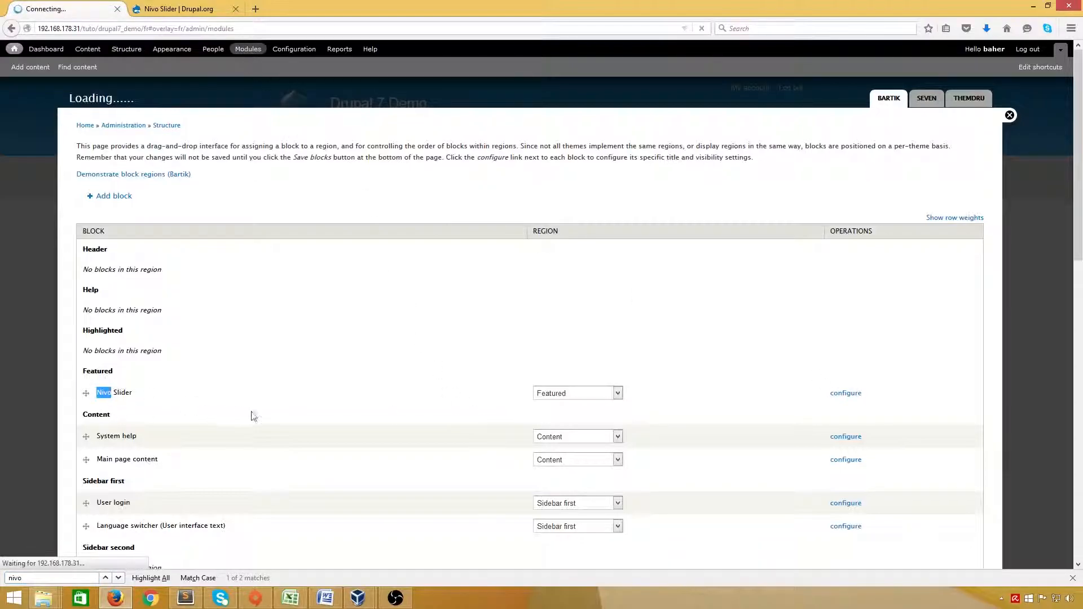
scroll(455, 393, down, 8)
key(ctrl+f)
text(nivo)
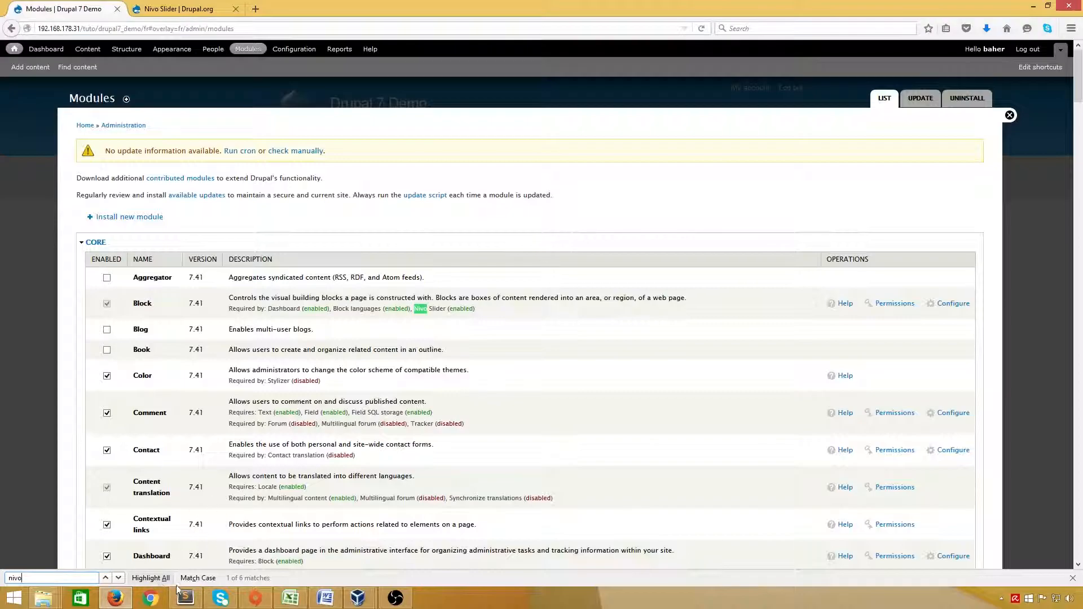
click(119, 578)
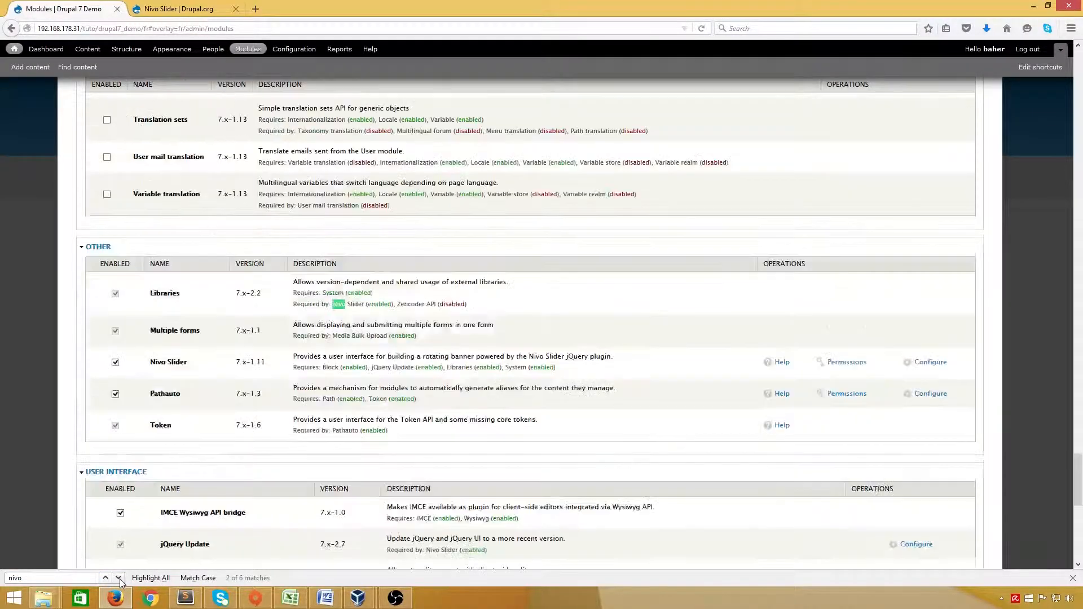
click(119, 578)
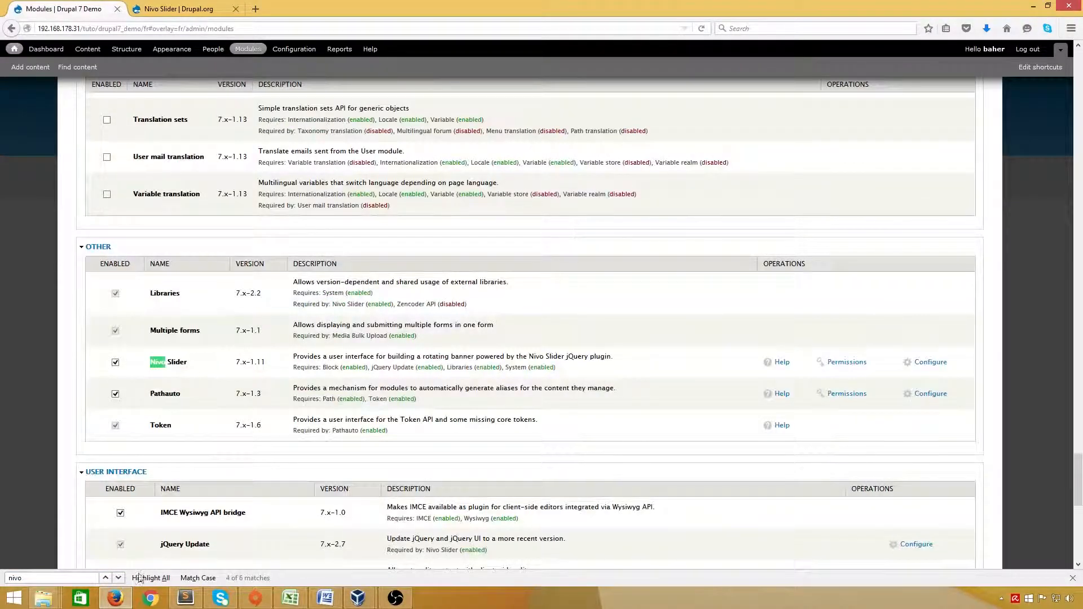
click(930, 362)
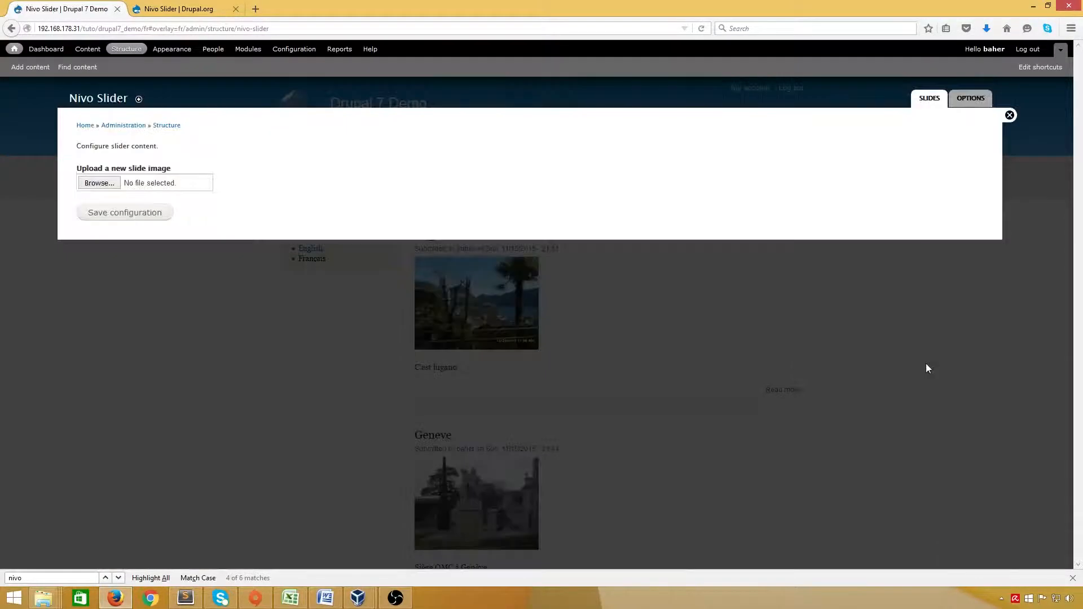
Upload Systeme_solaire.jpg from the système solaire folder as a new slide image and save the configuration.
click(96, 183)
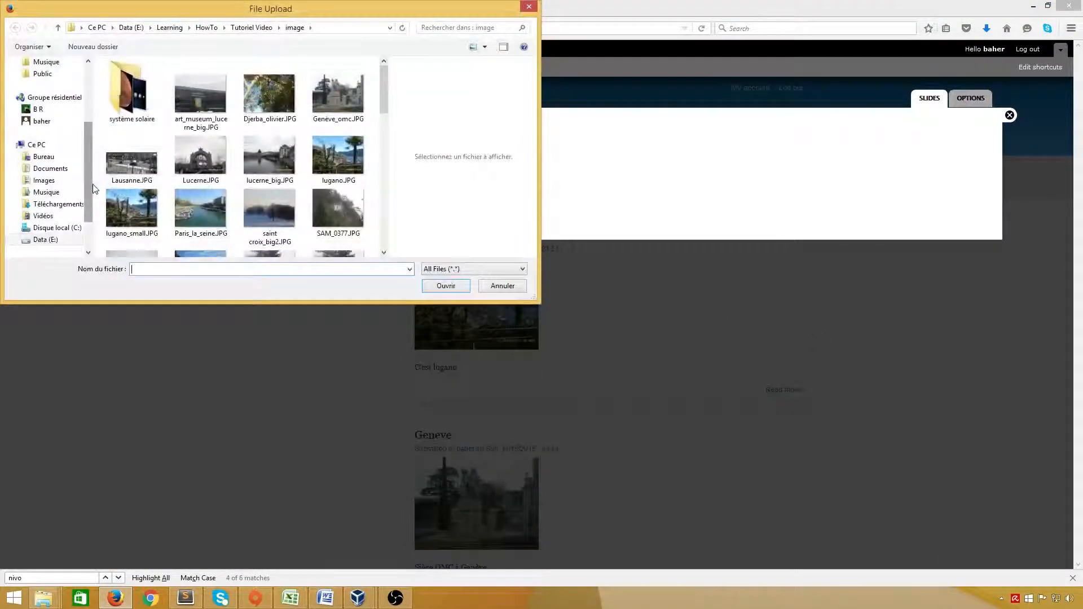
double_click(131, 110)
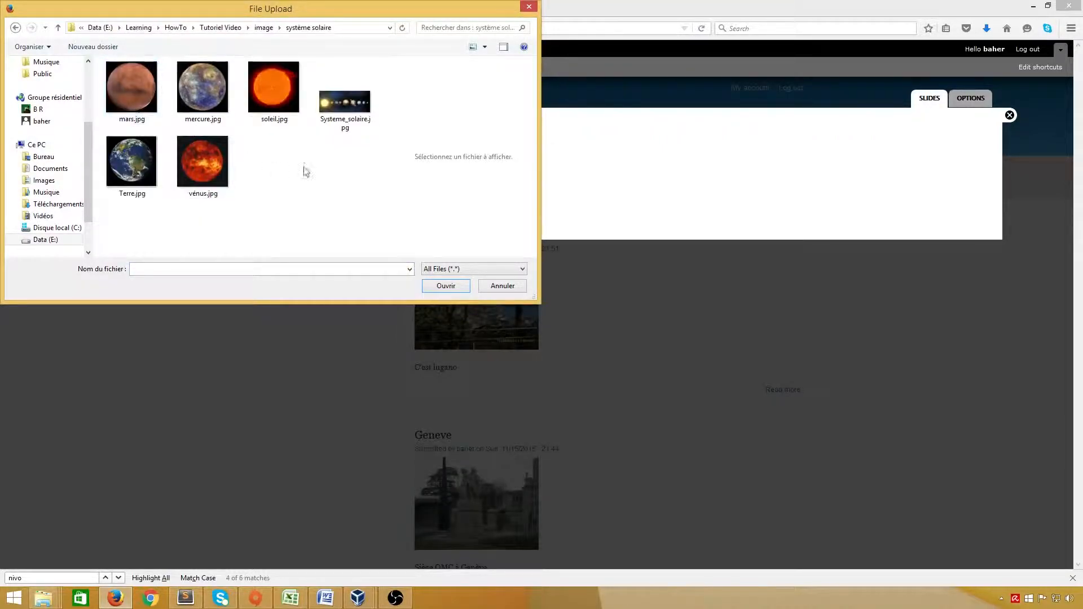
double_click(341, 109)
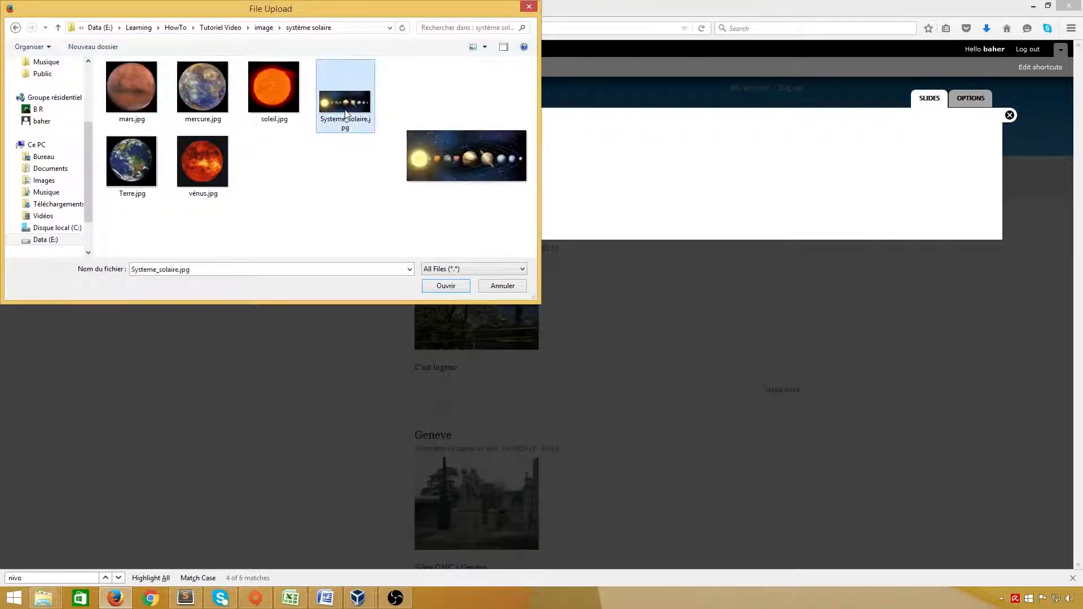
click(104, 214)
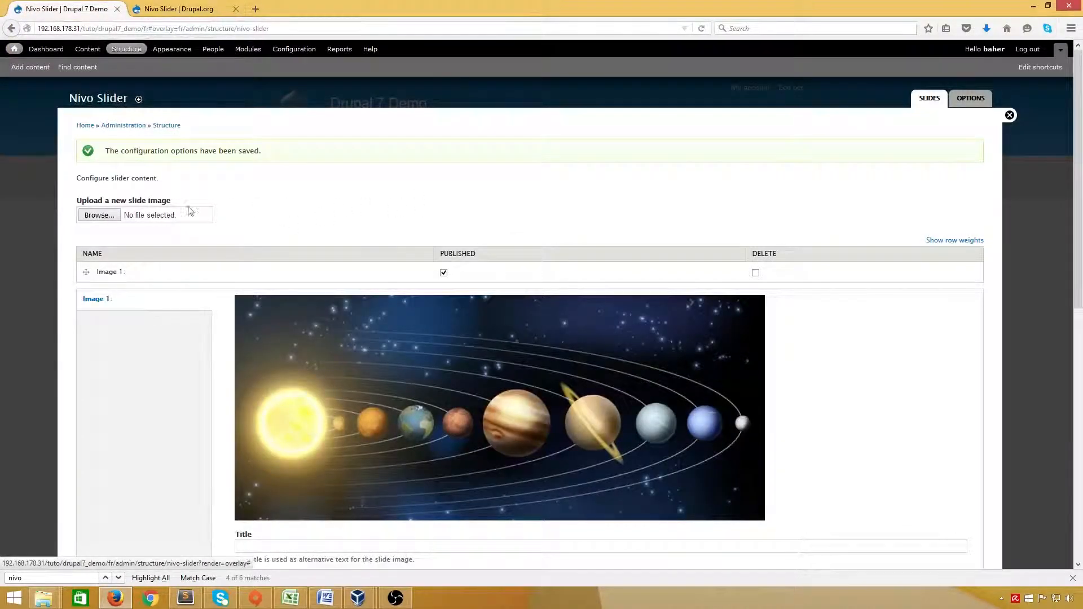
Upload Lausanne.JPG from the image folder as a second slide and save the configuration.
click(100, 217)
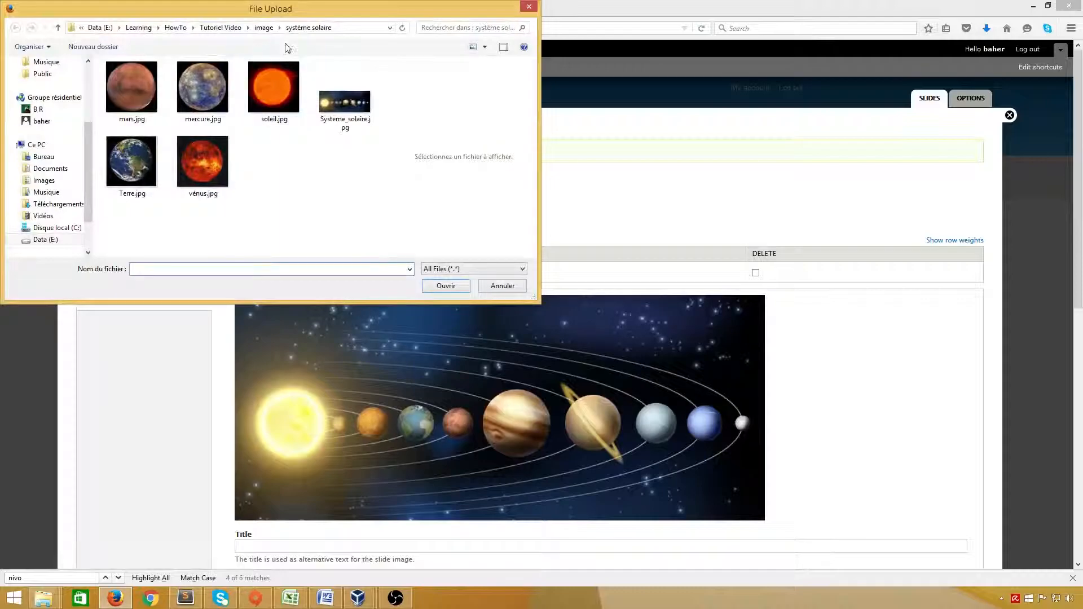
click(264, 29)
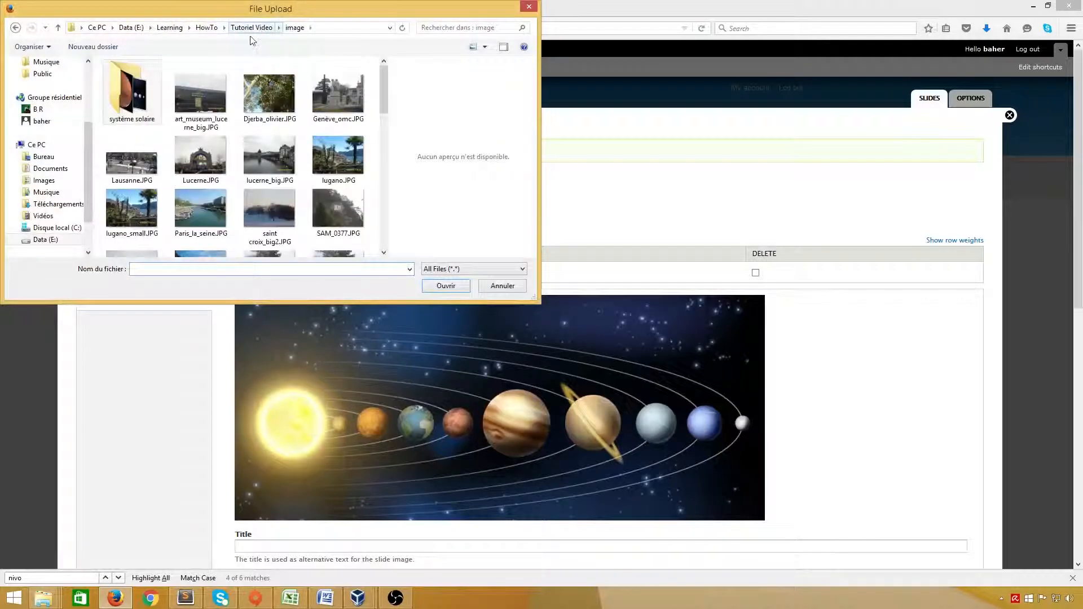
click(212, 98)
key(l)
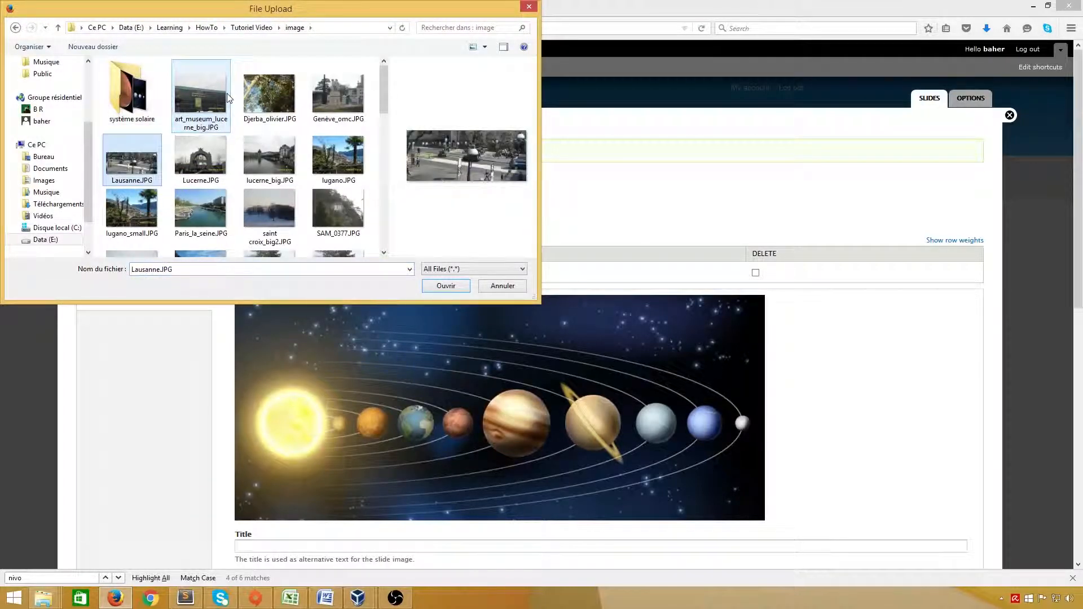
double_click(124, 159)
scroll(213, 174, down, 8)
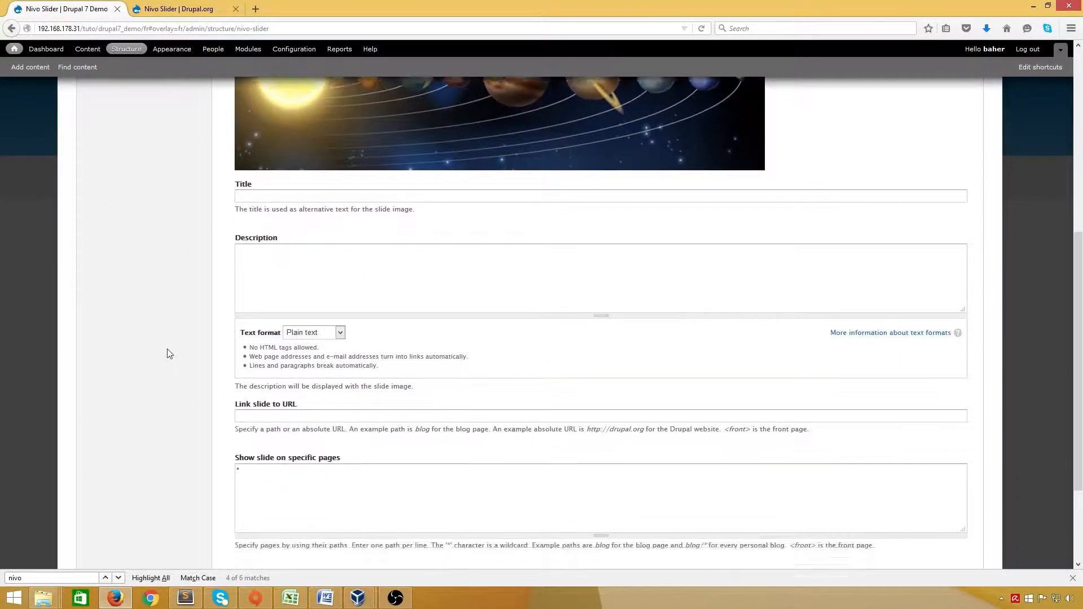
click(124, 517)
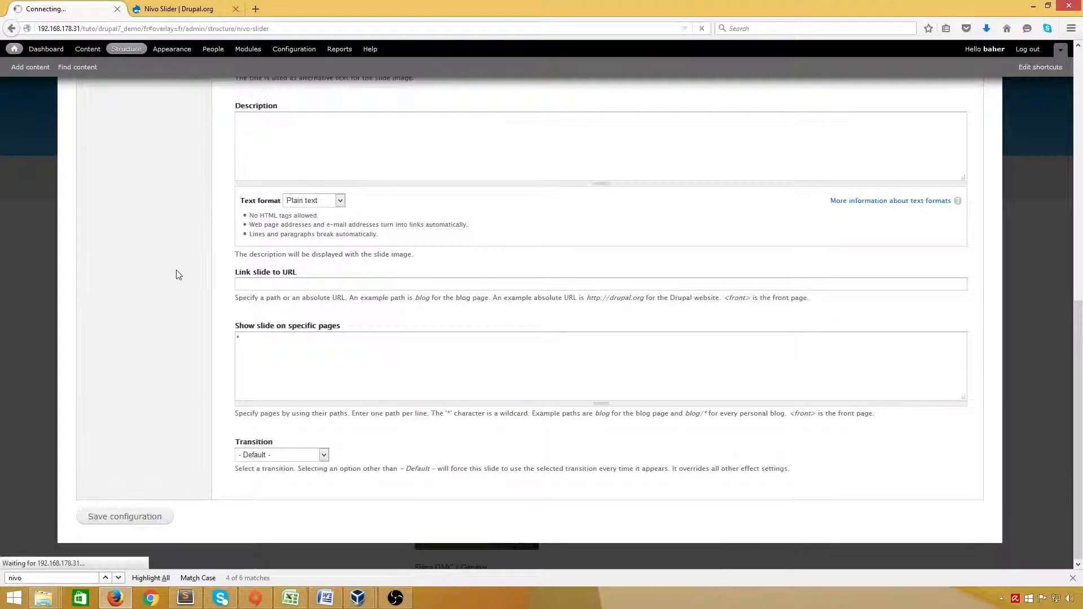
Give the Lausanne street slide the title "Lausanne" and the description "Capitale Vaudoise".
scroll(229, 225, down, 2)
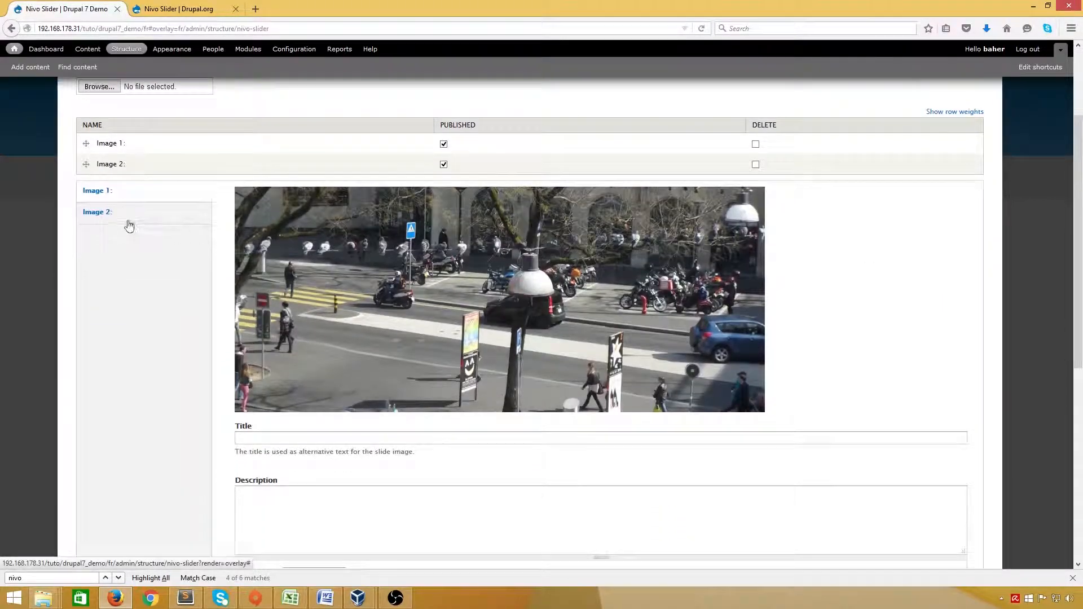
click(129, 219)
click(141, 194)
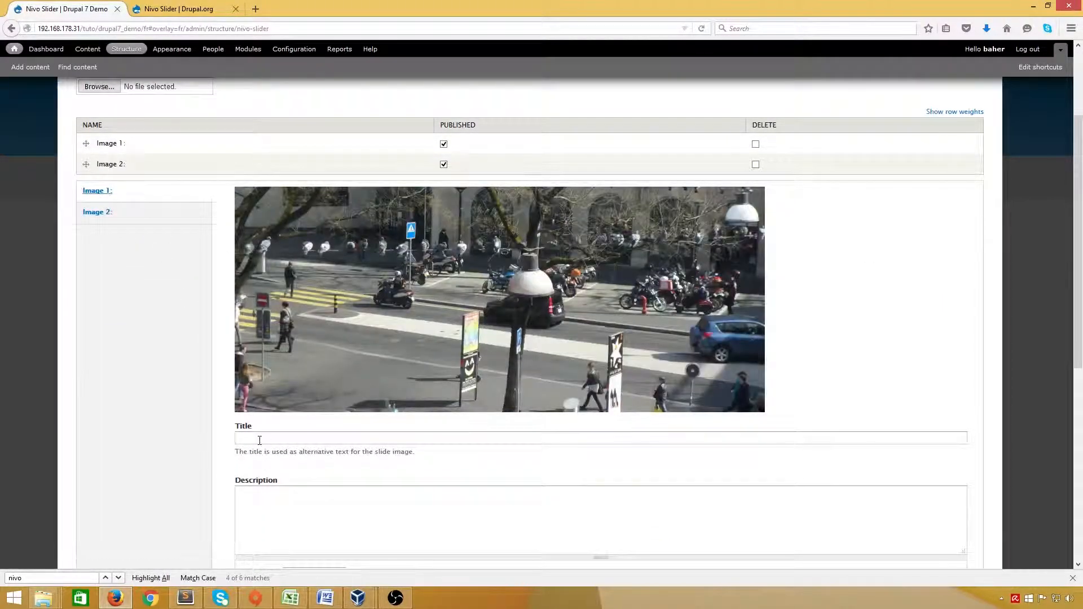
click(286, 437)
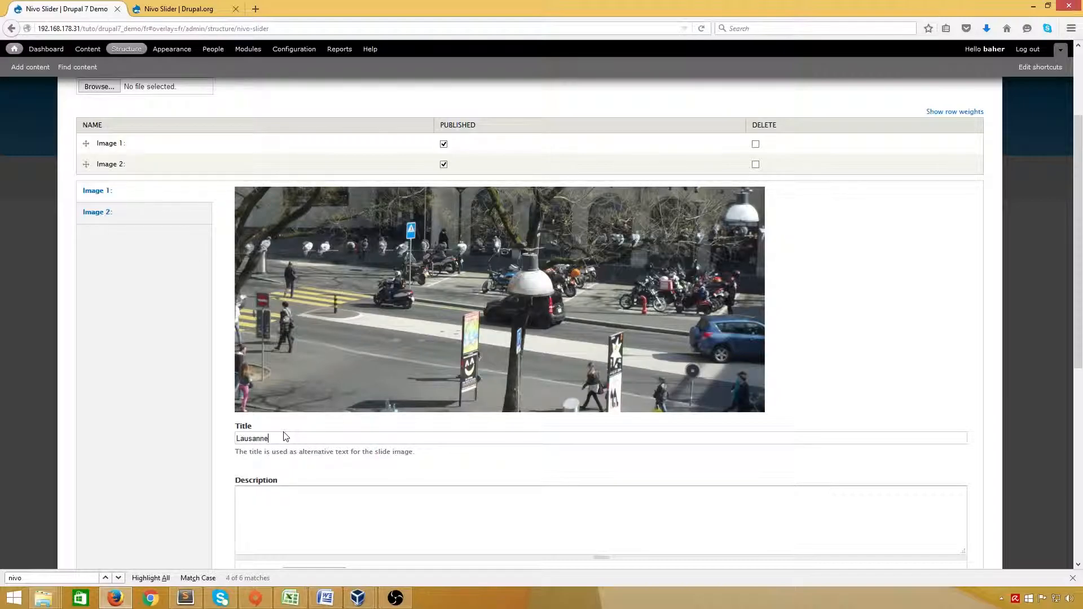
click(299, 502)
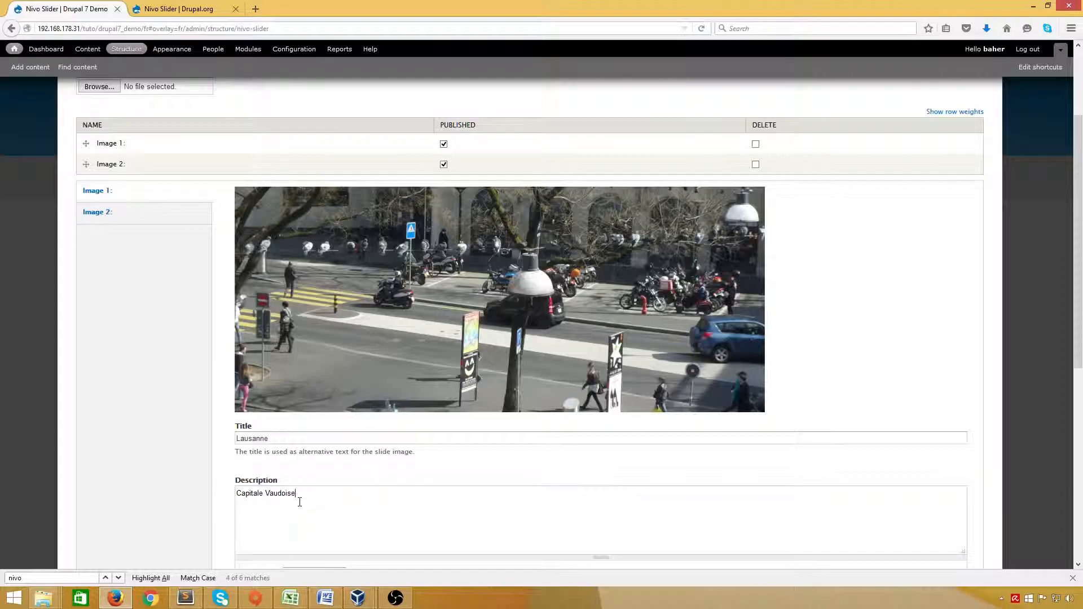
Set the Lausanne slide's transition to Box Rain and save the configuration.
scroll(109, 437, down, 6)
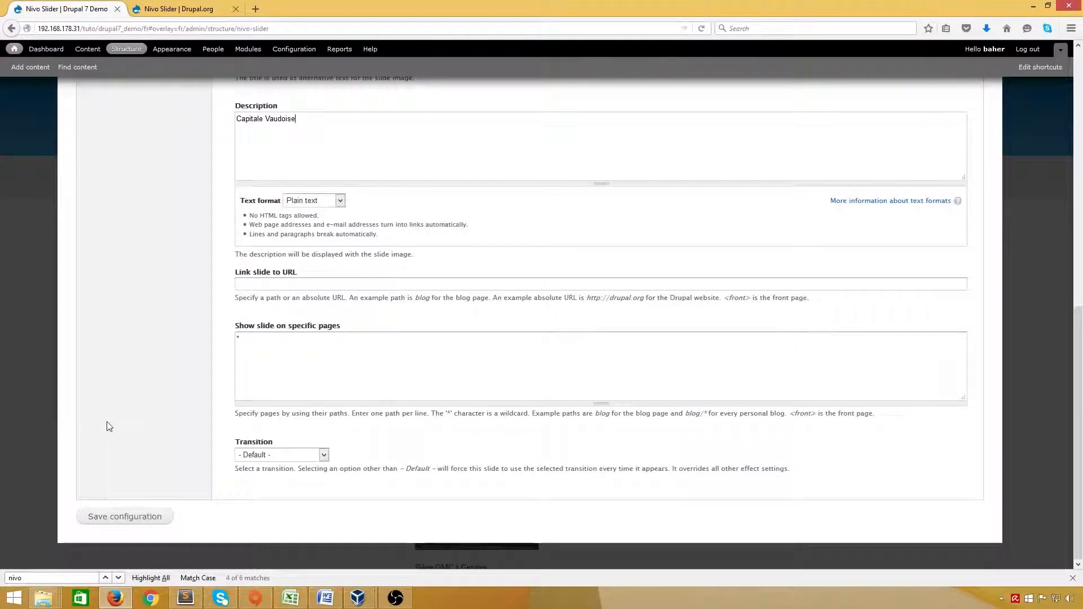
click(254, 461)
click(264, 415)
scroll(169, 390, up, 4)
scroll(151, 412, down, 4)
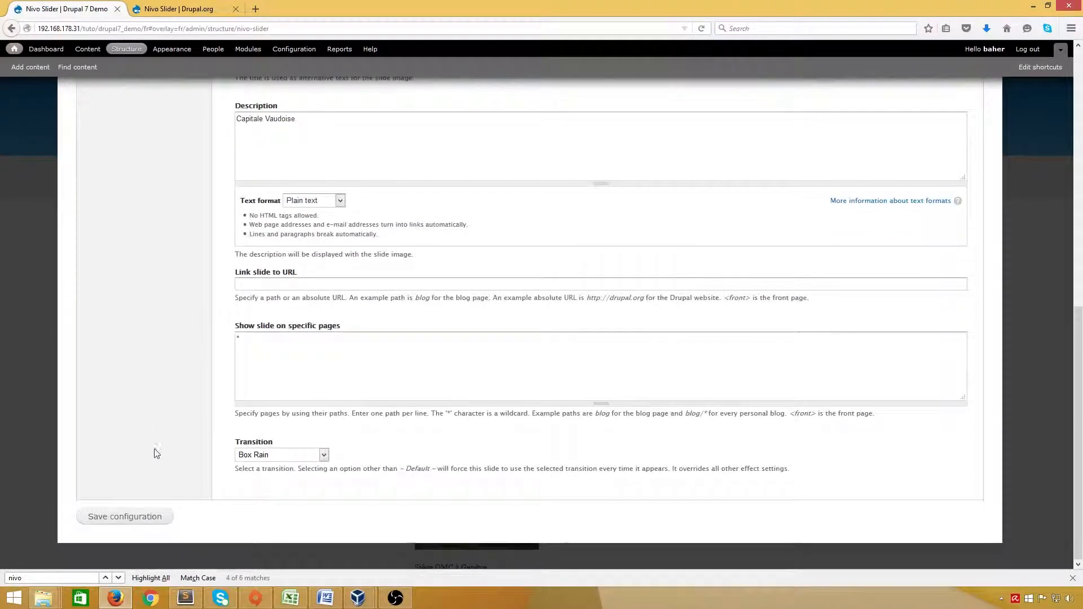
click(127, 517)
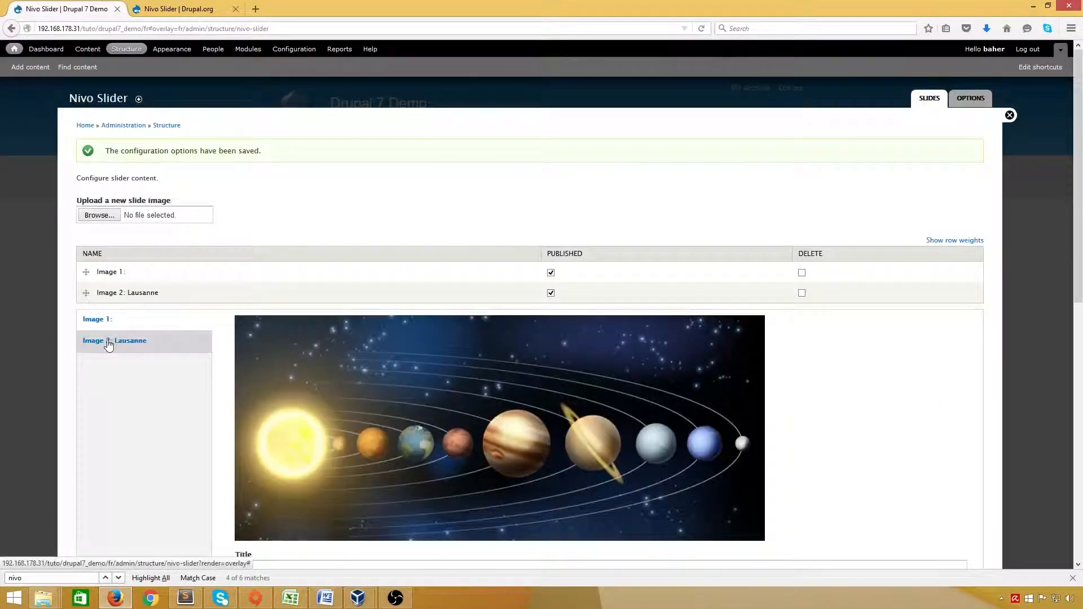
Give the solar system slide the title "Système Solaire" and save the configuration.
scroll(237, 412, down, 2)
click(263, 433)
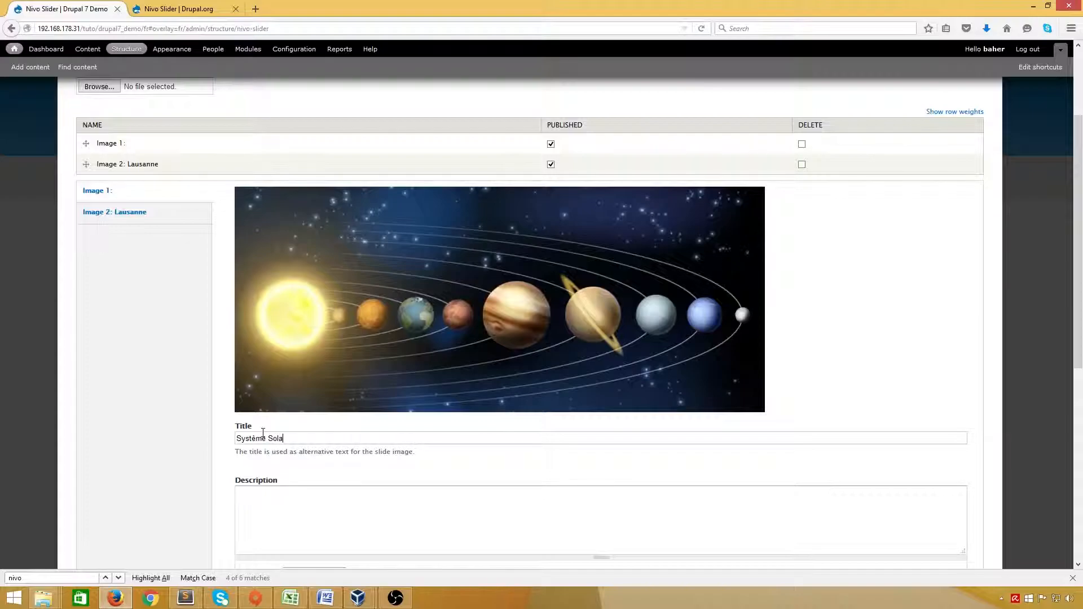
scroll(243, 441, down, 6)
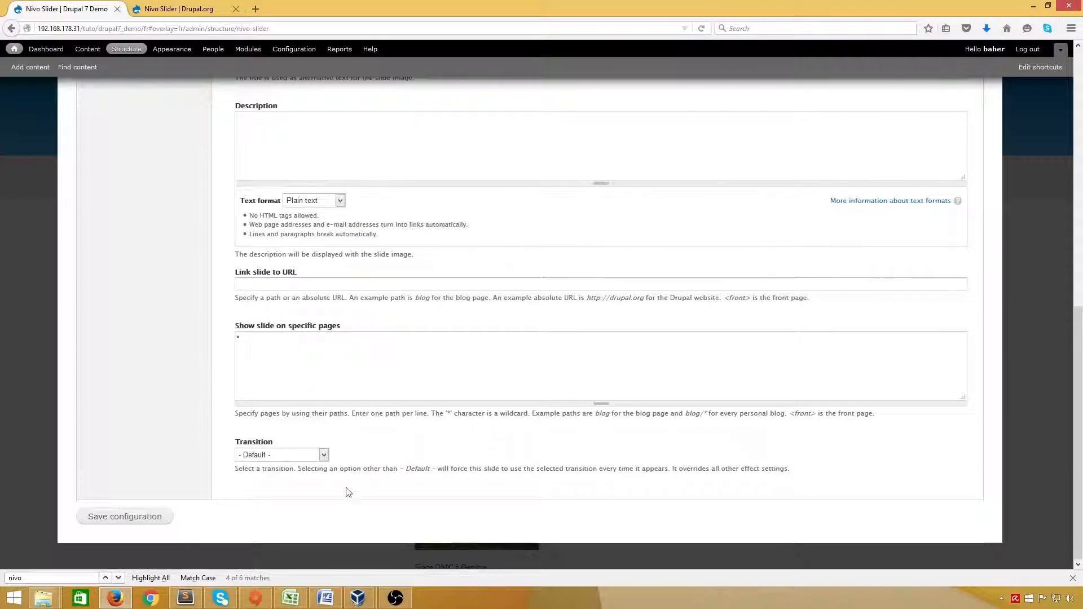
click(135, 518)
Review the Lausanne slide's settings, save the configuration again and return to the home page to view the slider.
scroll(191, 455, down, 5)
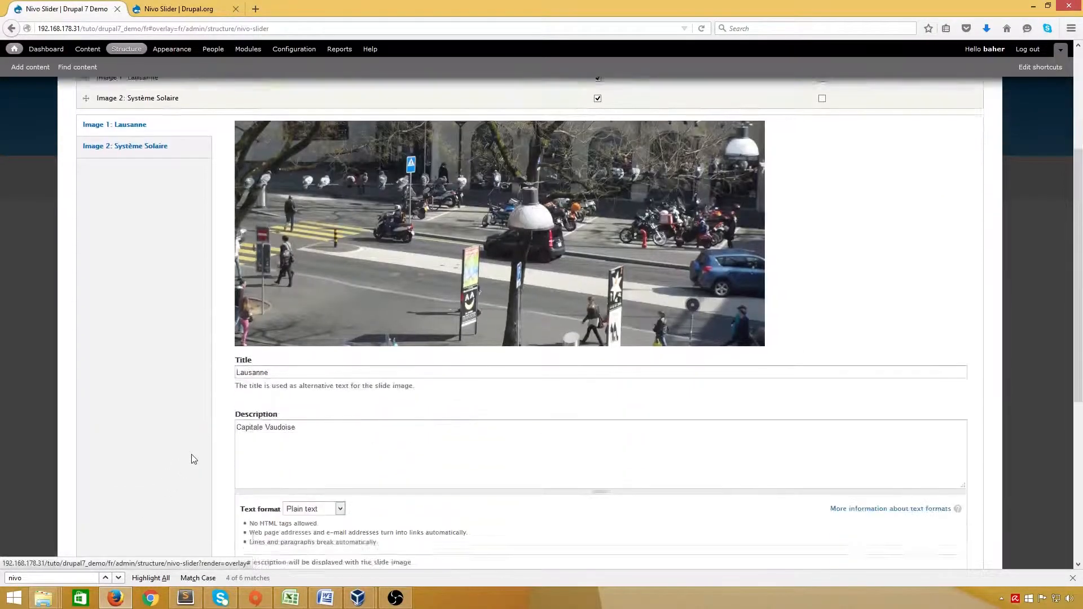
scroll(194, 456, down, 1)
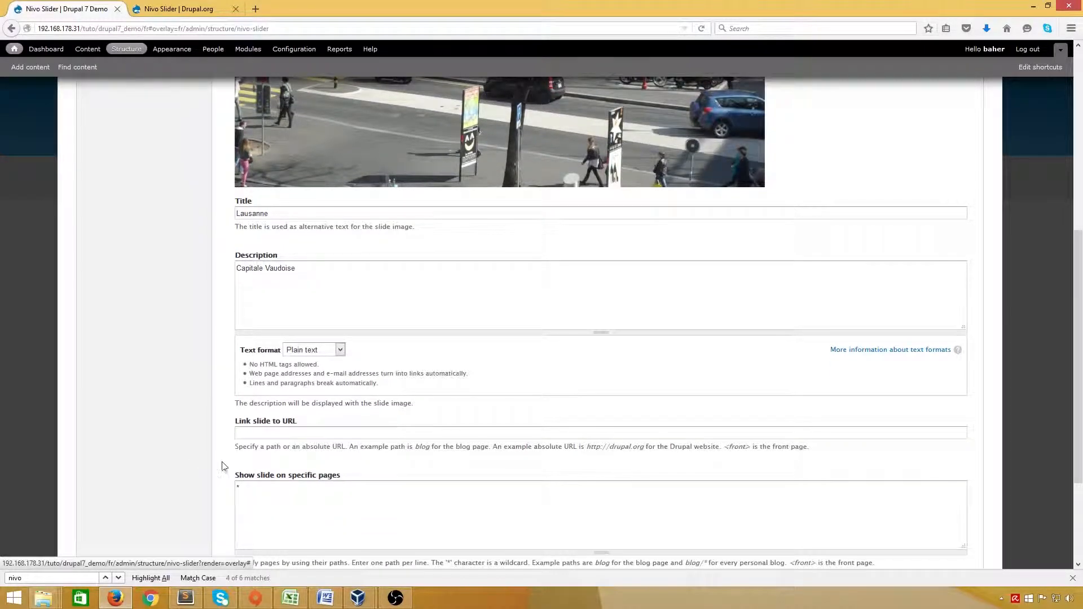
scroll(224, 467, down, 2)
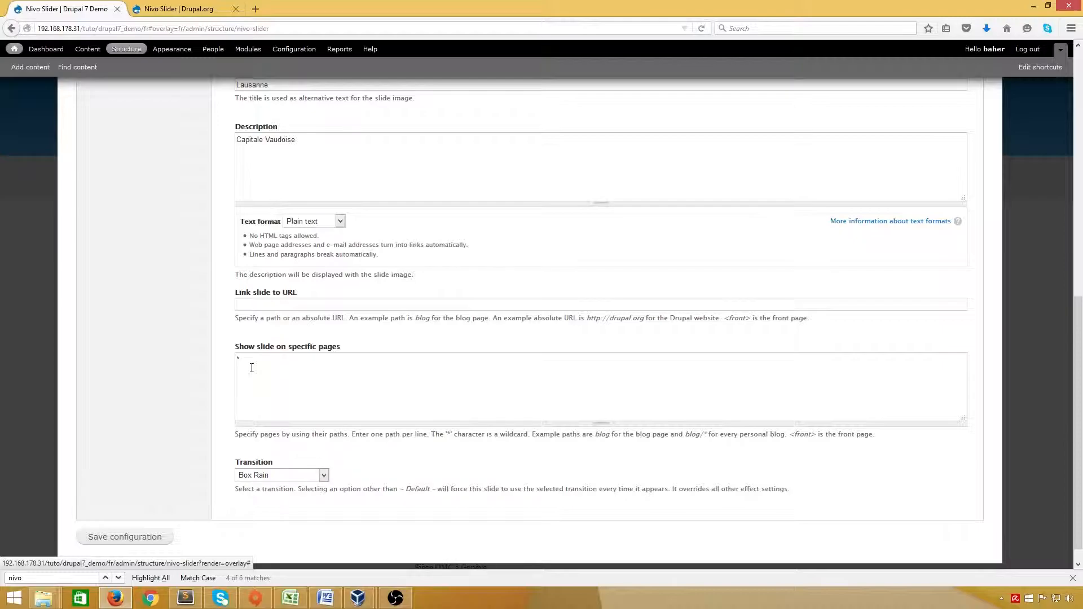
click(131, 542)
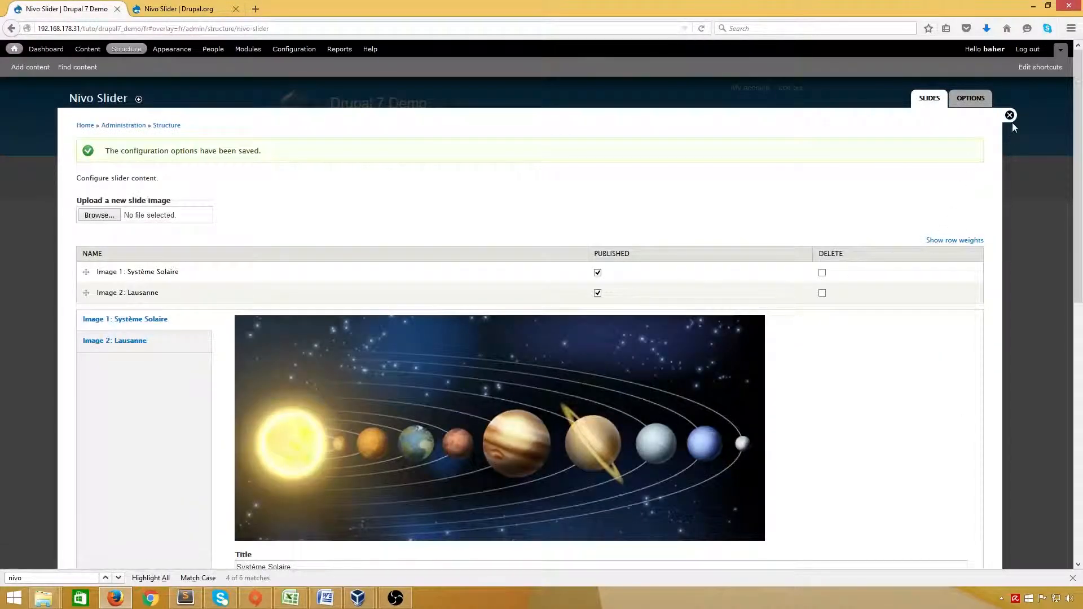
click(1011, 115)
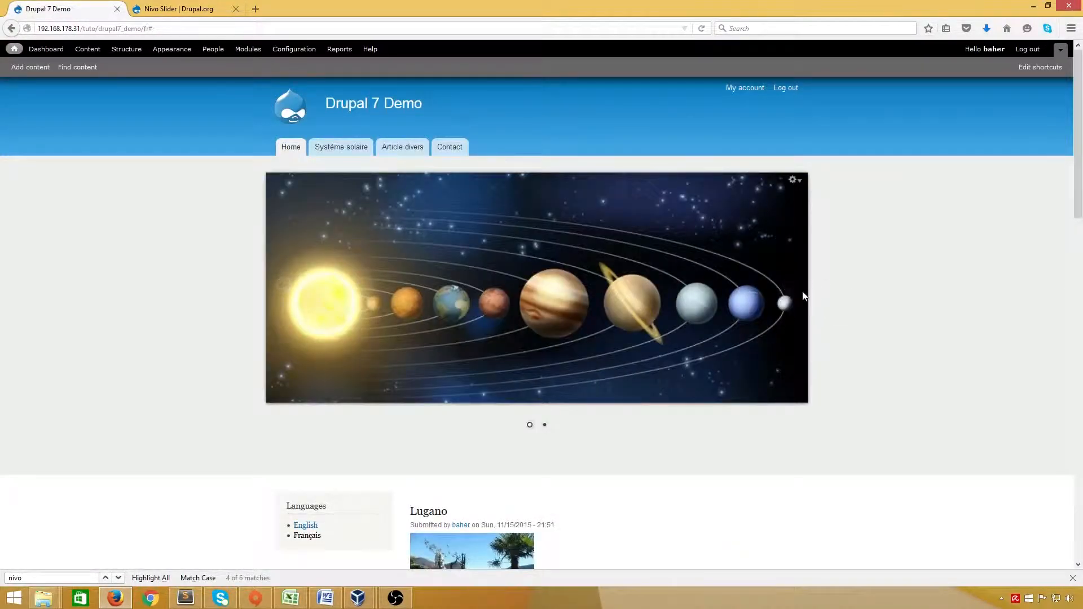
Move the home page slider forward to the Lausanne slide and back to the solar system slide.
click(792, 286)
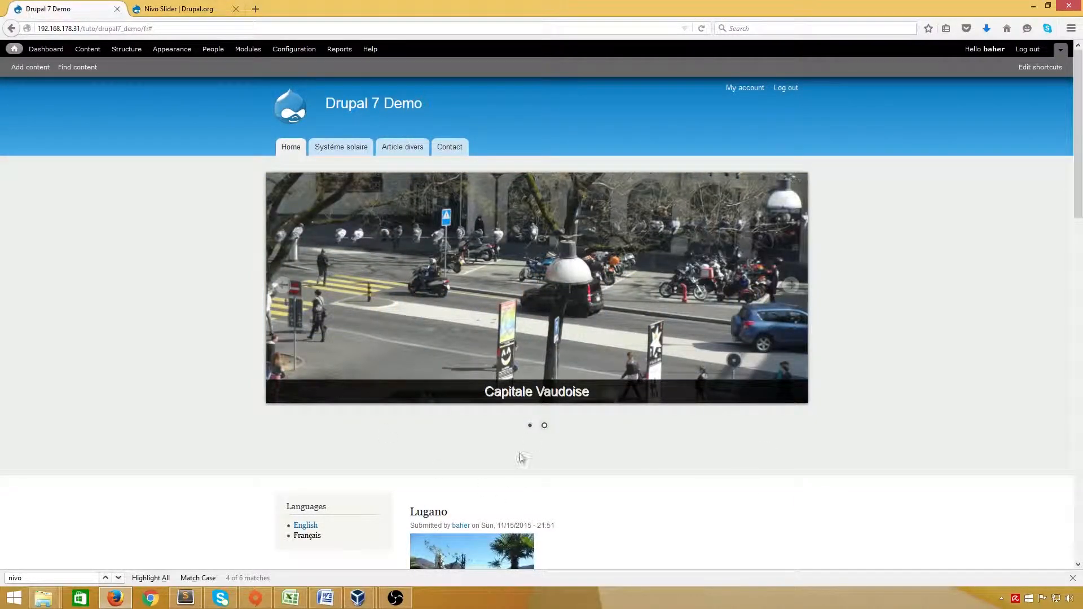
click(283, 291)
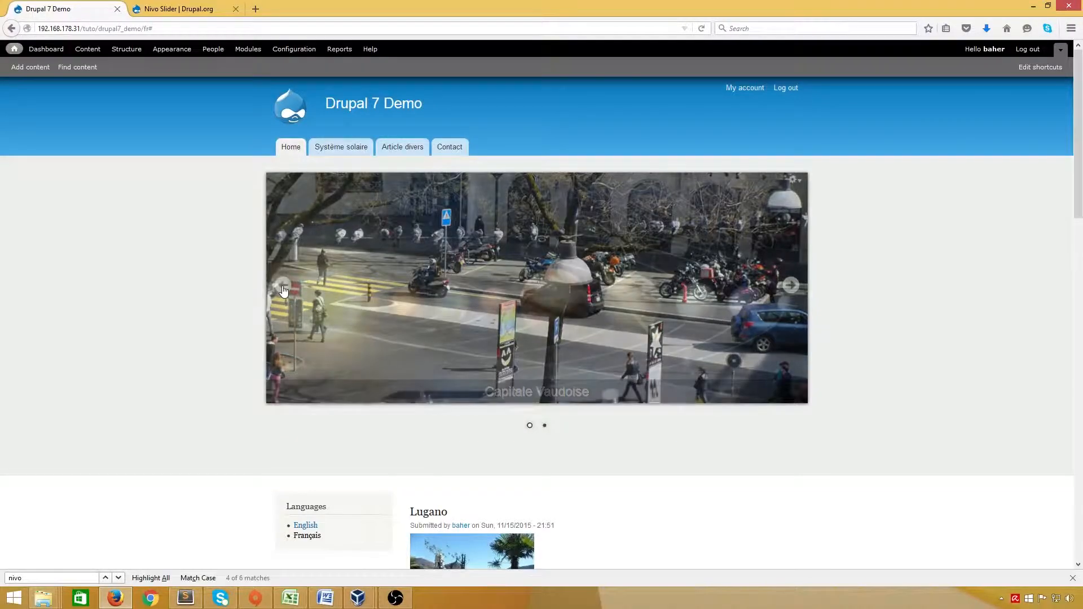
Give the solar system slide the description "Système Solaire", save the configuration and return to the home page.
click(795, 183)
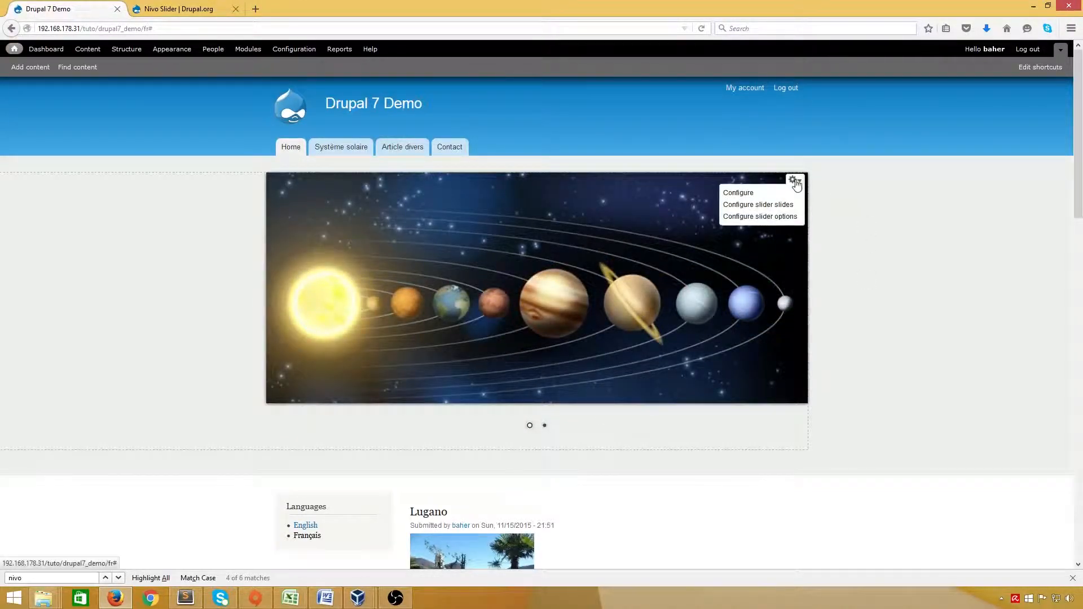
click(777, 207)
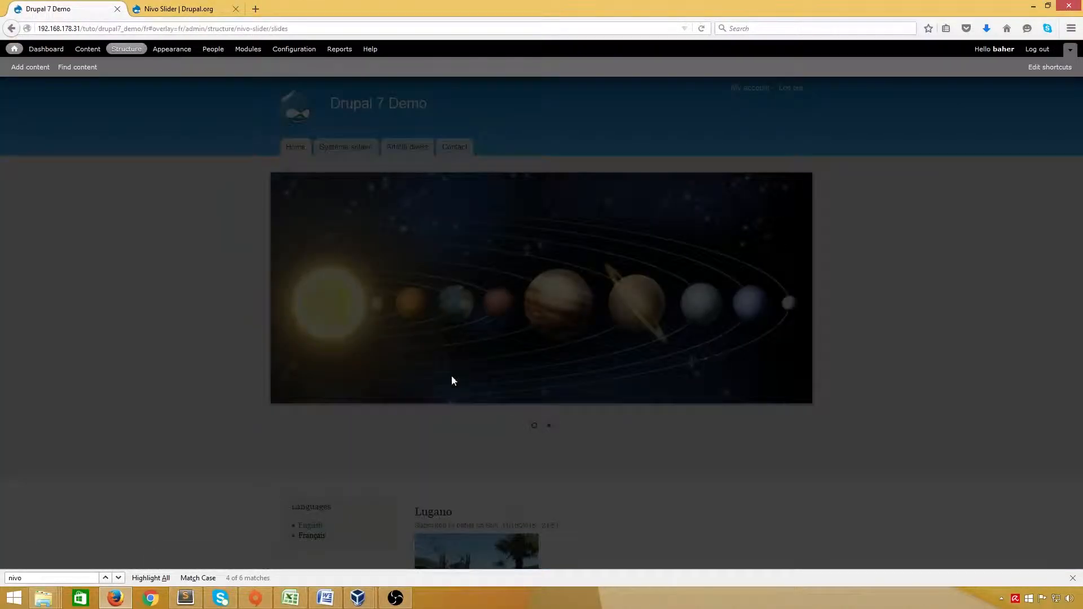
scroll(316, 450, down, 2)
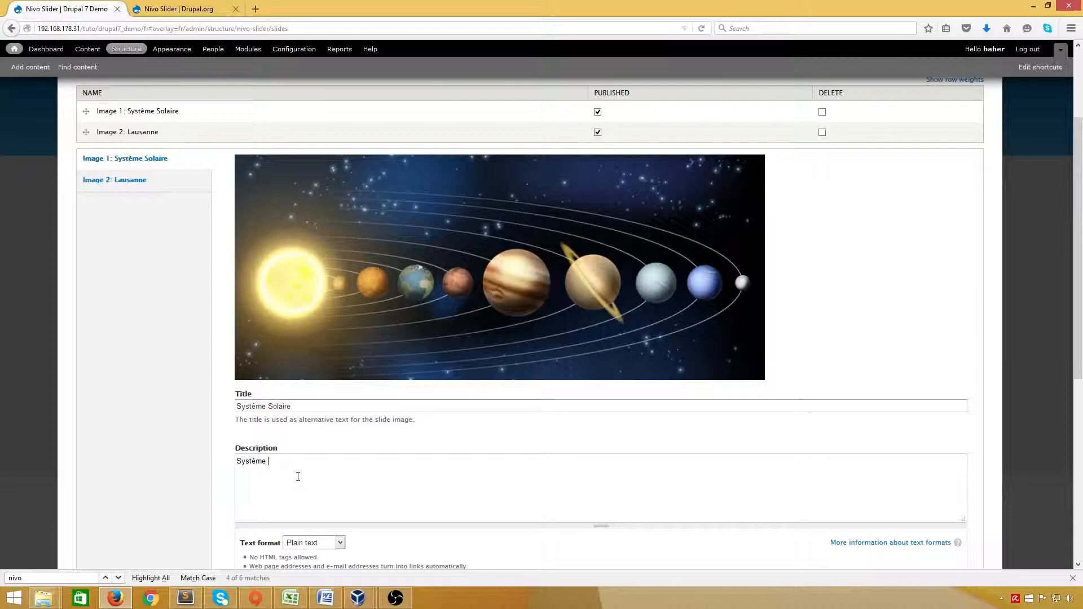
scroll(297, 476, down, 6)
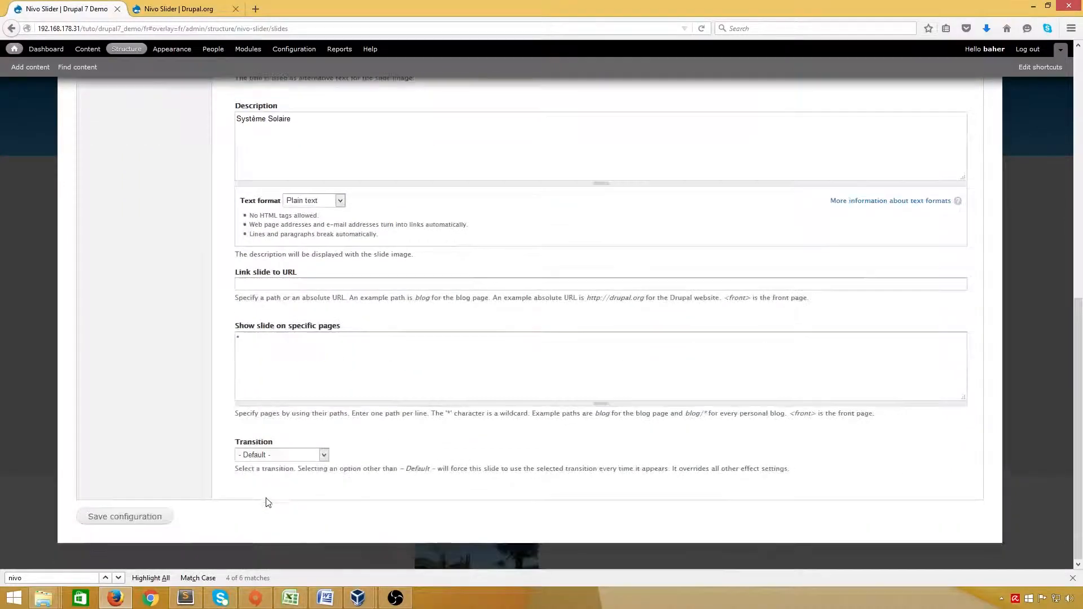
click(141, 516)
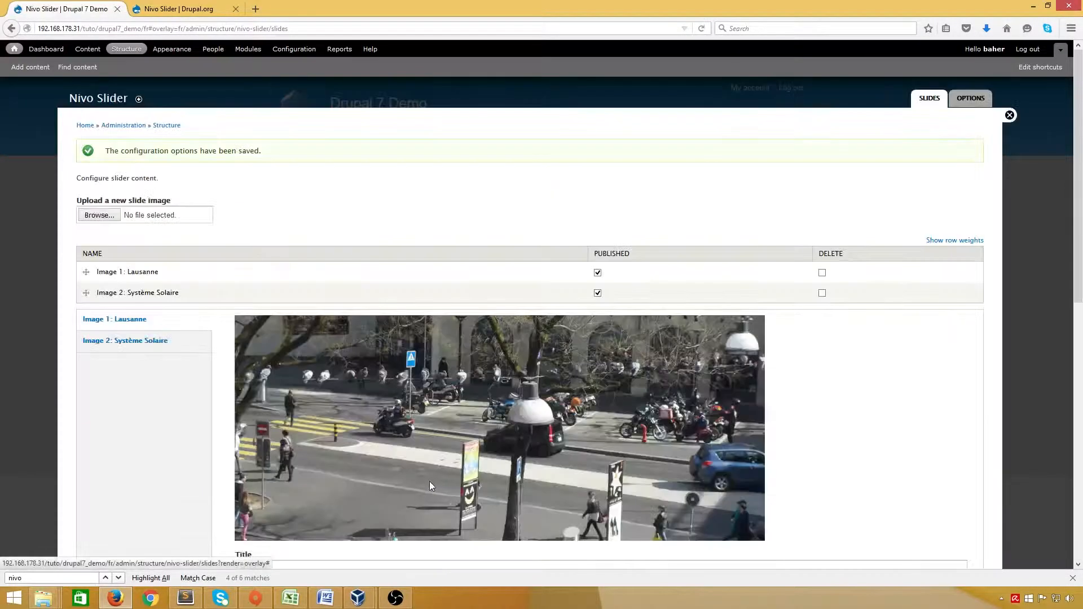
click(1010, 115)
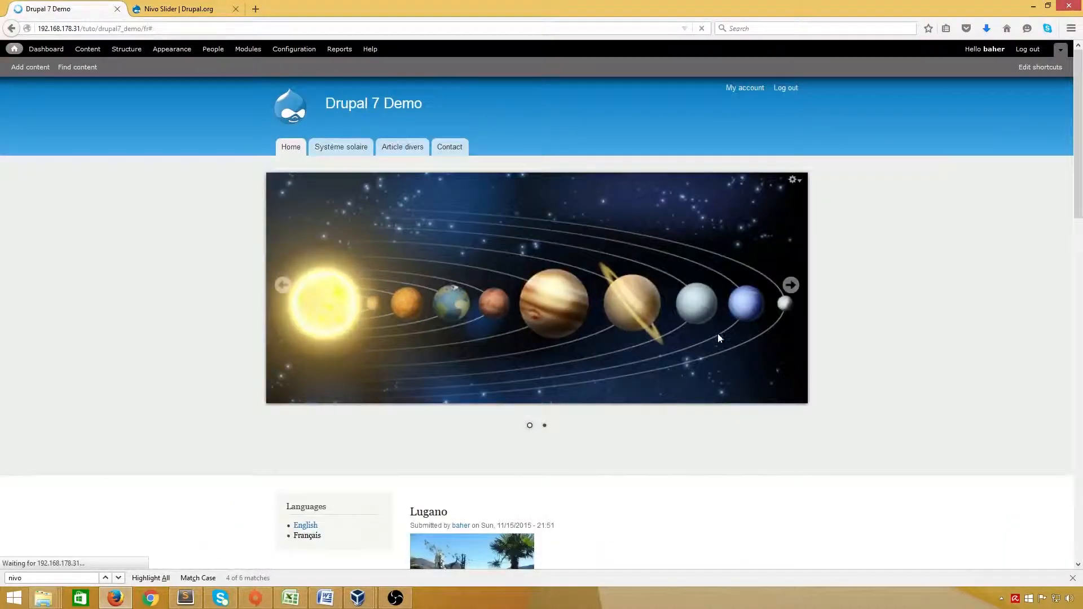
Advance the home page slider and switch the site language to English to check its slides there.
click(793, 287)
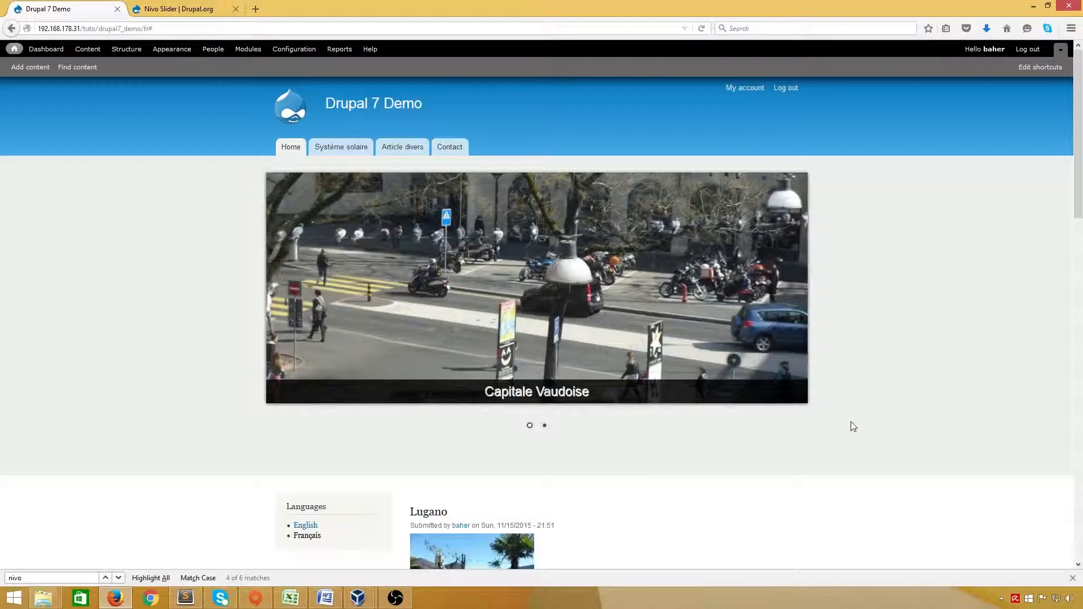
click(308, 540)
click(304, 526)
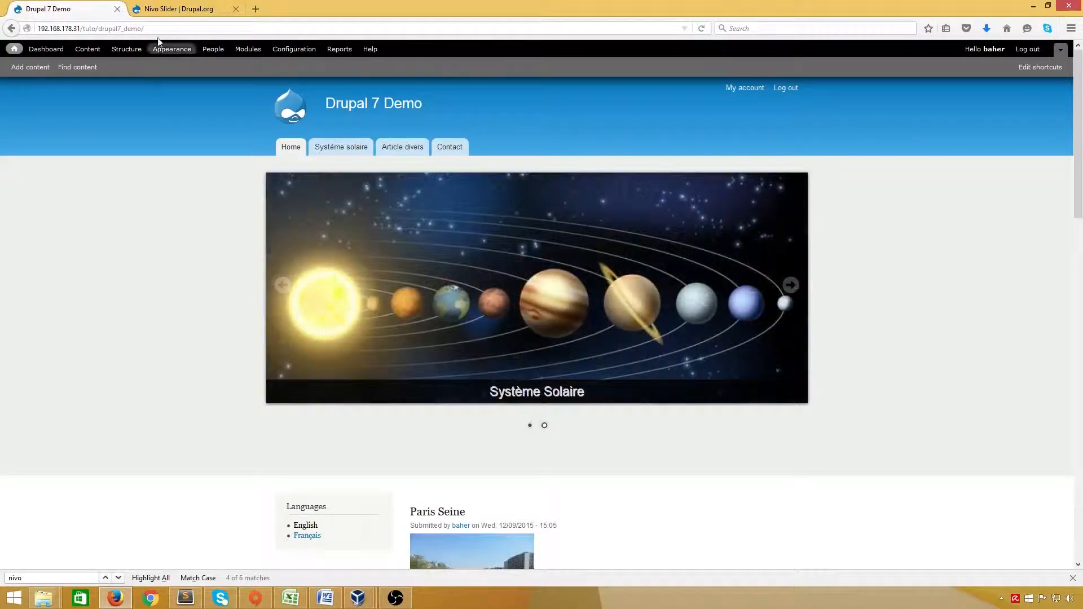
Search the web for "nivo slider multilingue" in a new browser tab.
click(256, 9)
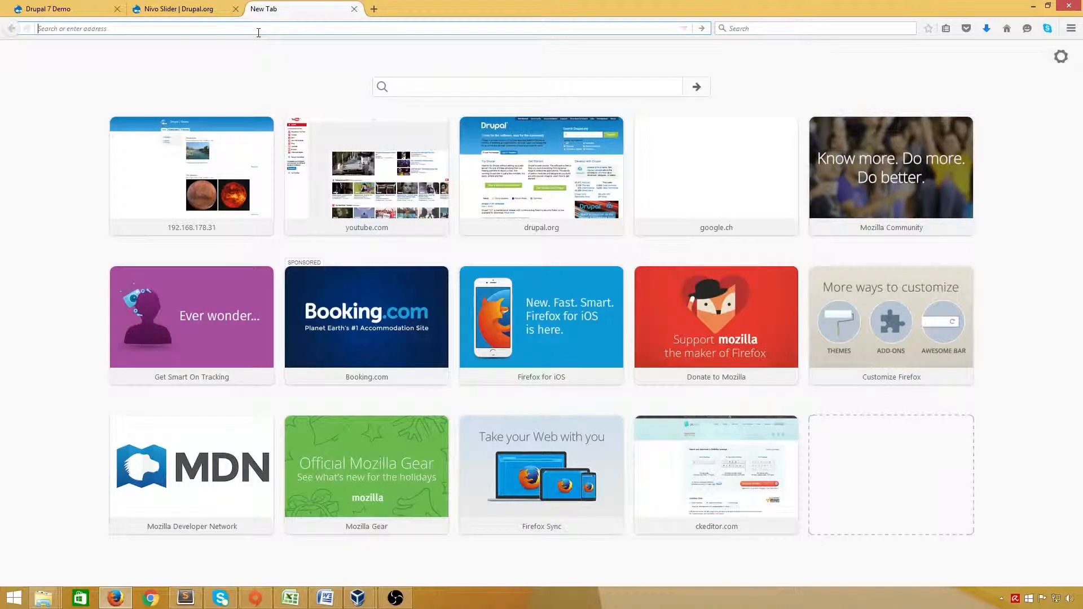
text(nivo slider)
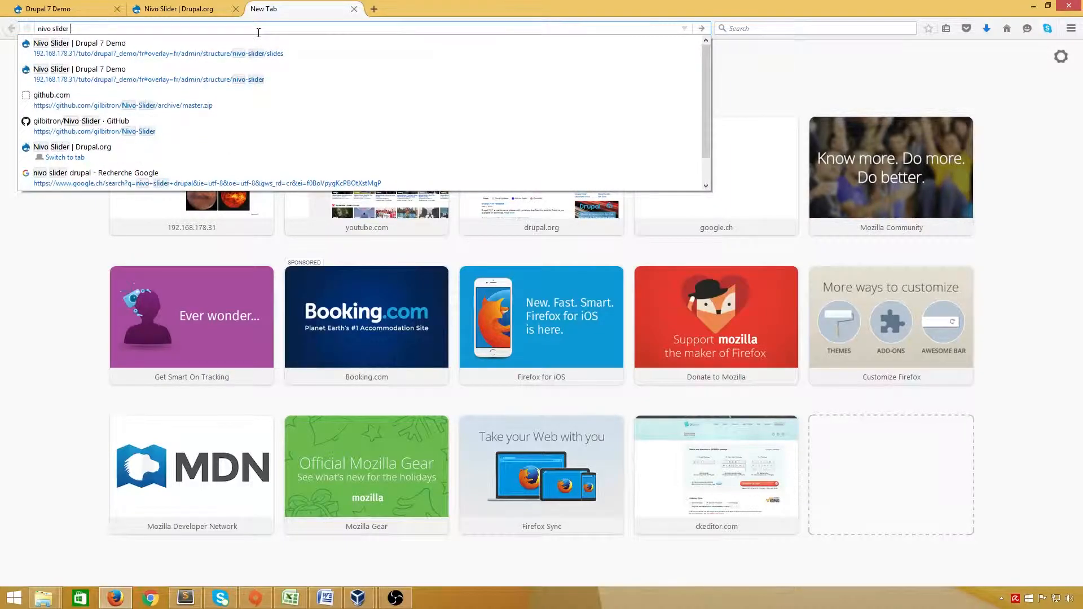
text( multi)
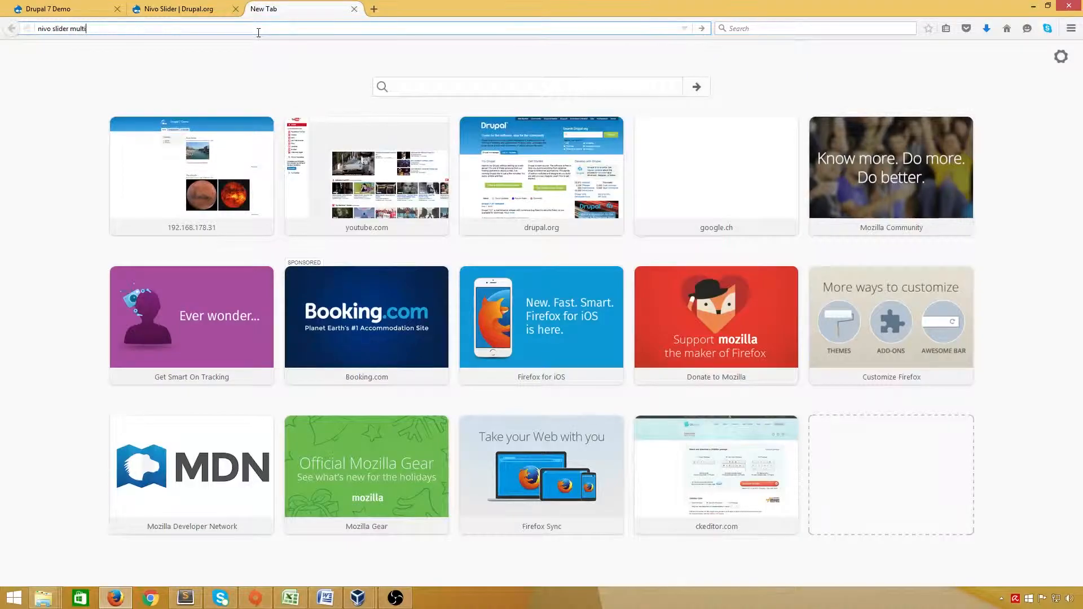
text(lingue)
key(Return)
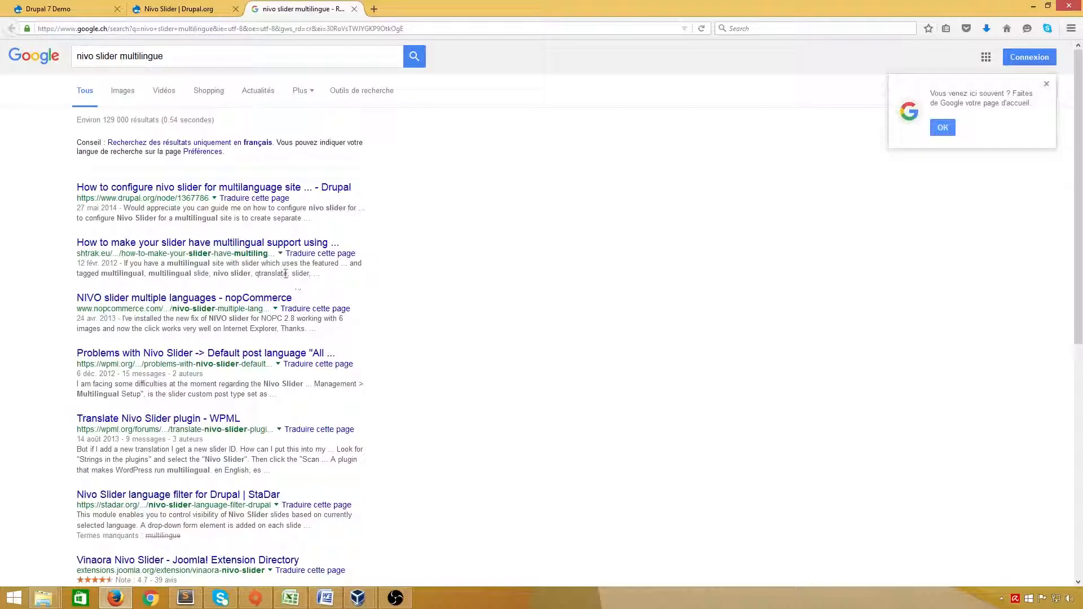
Read the drupal.org issue on configuring Nivo Slider for multilanguage sites and highlight the language_negotiation-1367786.patch attachment.
click(272, 188)
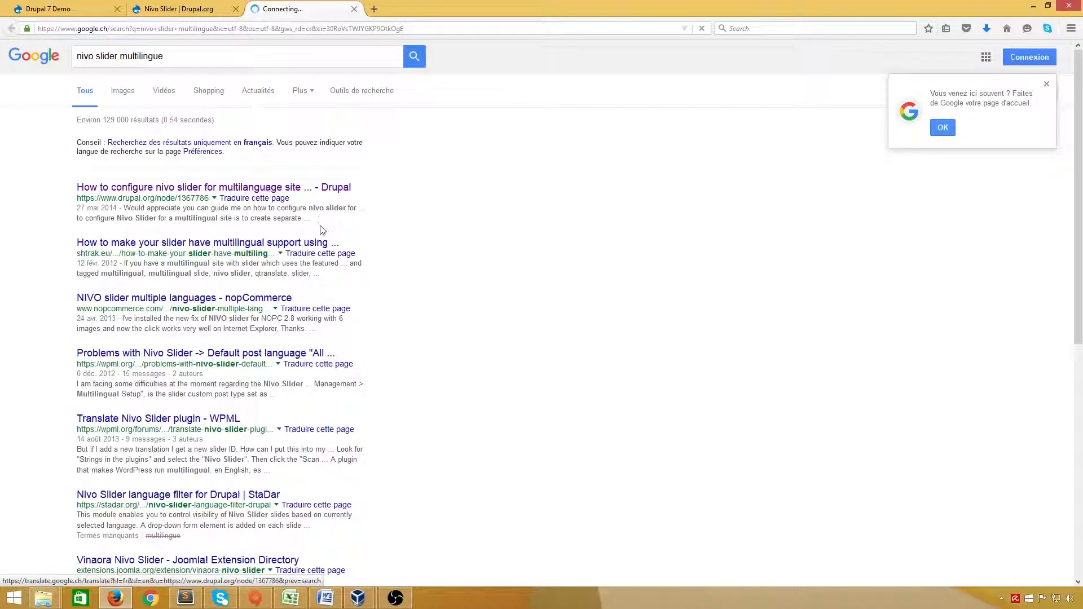
scroll(265, 274, down, 6)
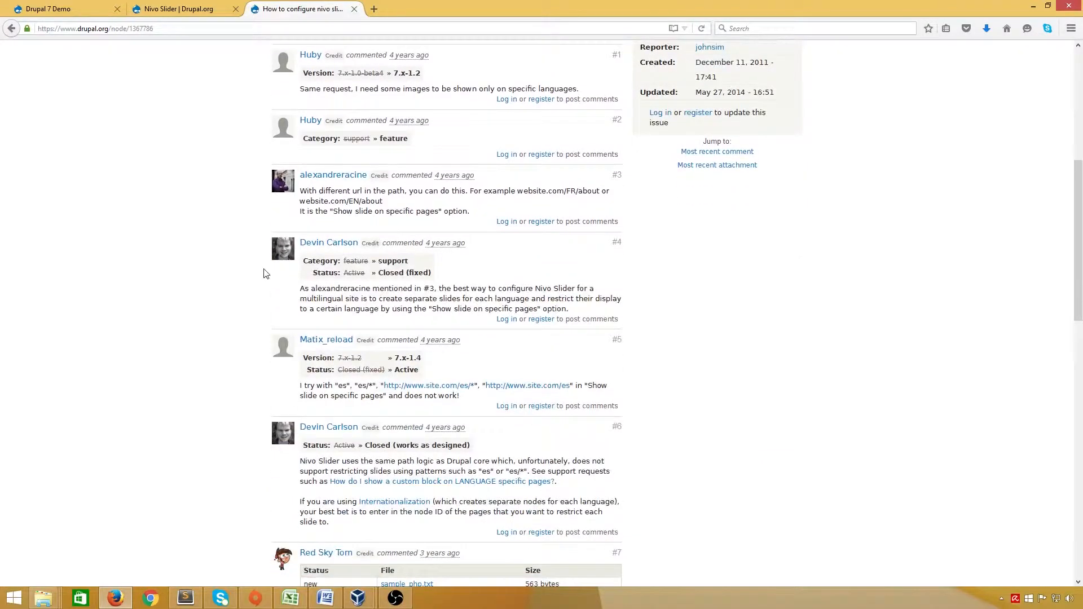
scroll(265, 274, down, 10)
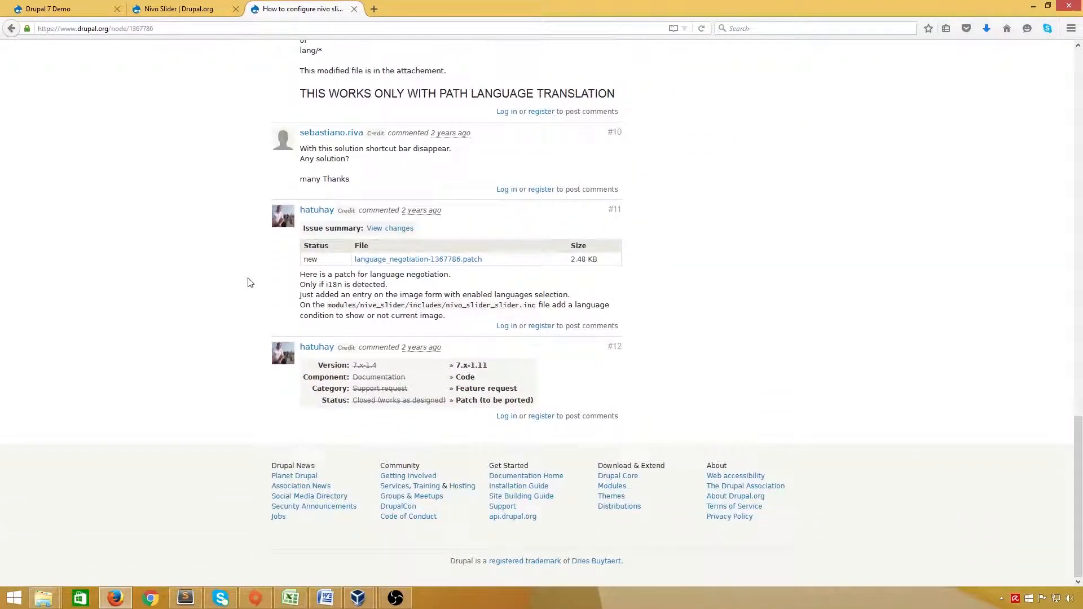
drag(495, 266, 355, 266)
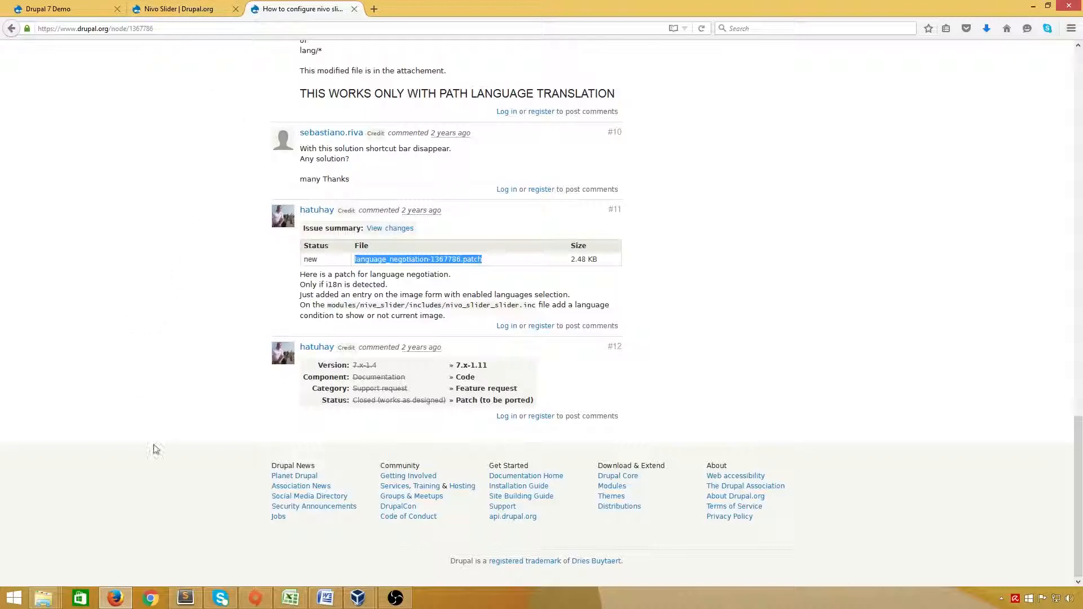
Switch to File Explorer and open the ns folder in the drupal7_demo site's sites/all/modules folder.
mouse_move(43, 598)
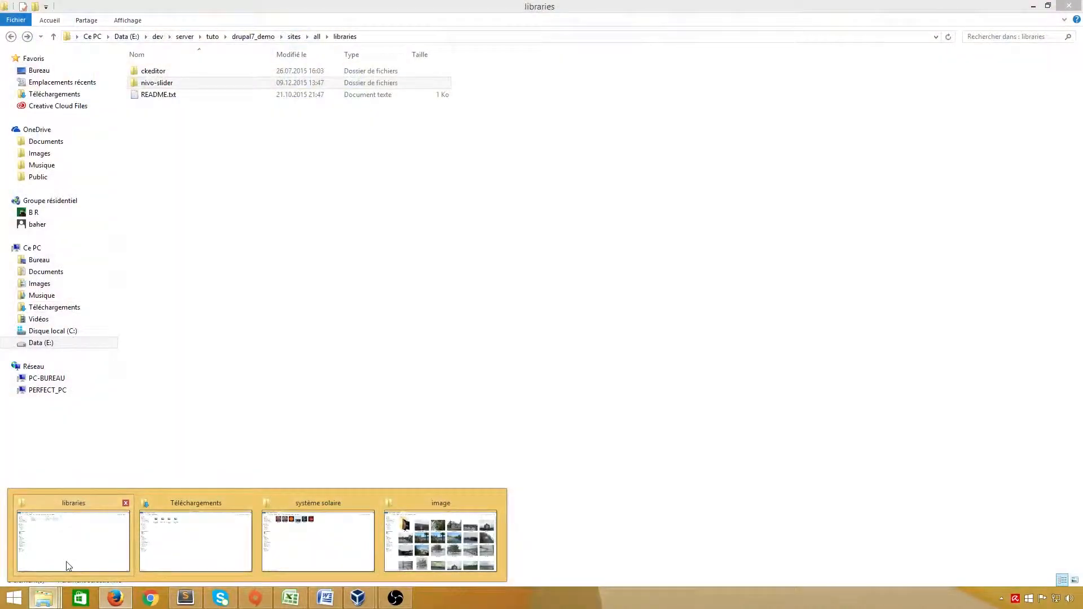
click(67, 567)
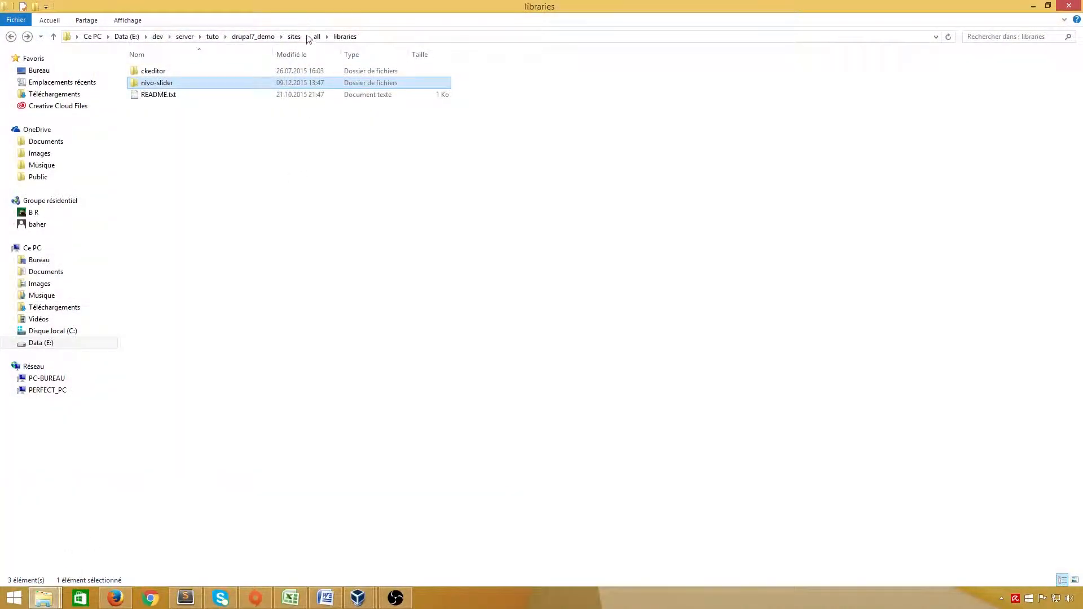
click(253, 37)
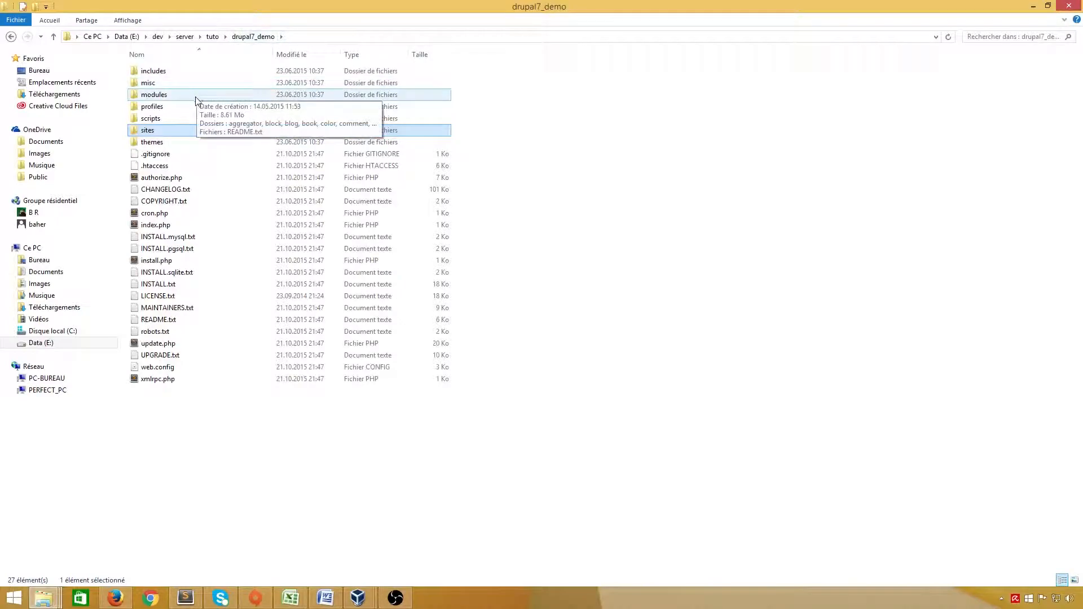
double_click(166, 131)
double_click(164, 72)
double_click(161, 86)
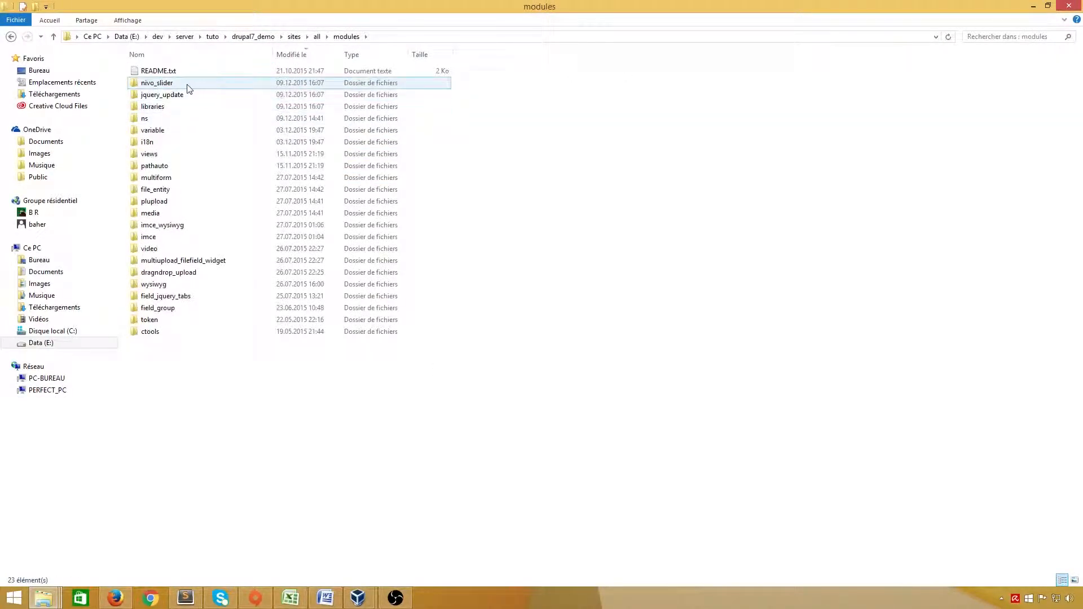
double_click(148, 119)
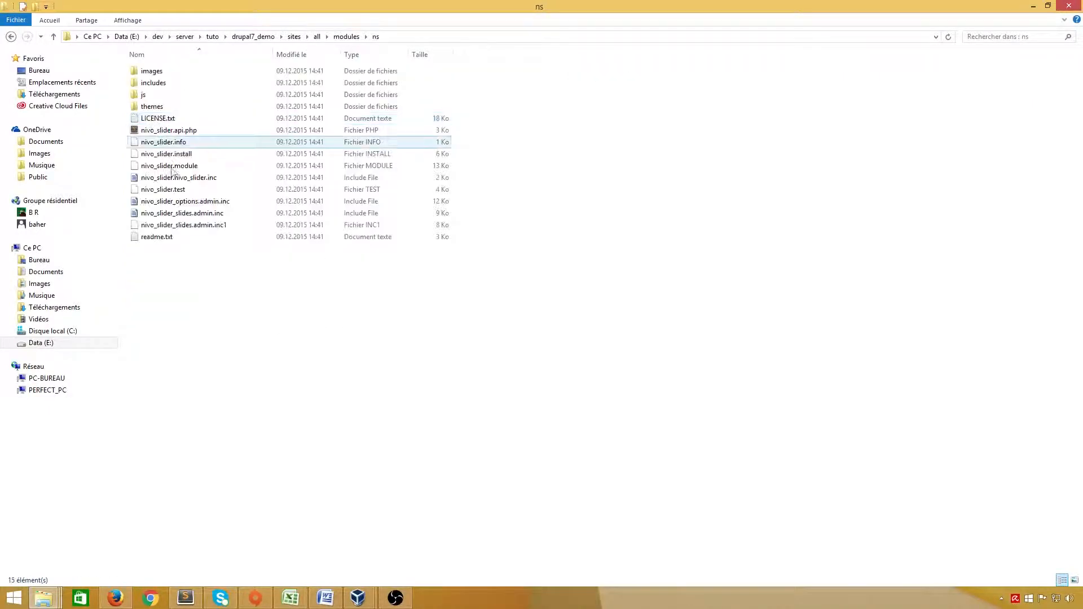
Copy everything from the ns folder into the nivo_slider module folder, replacing the existing files.
drag(234, 372, 144, 65)
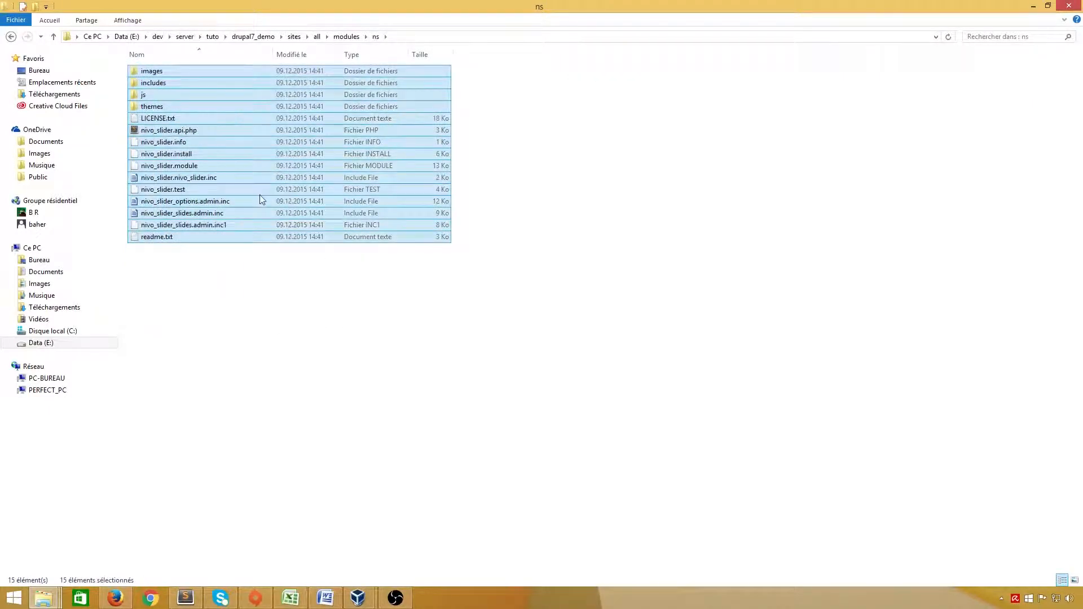
click(11, 36)
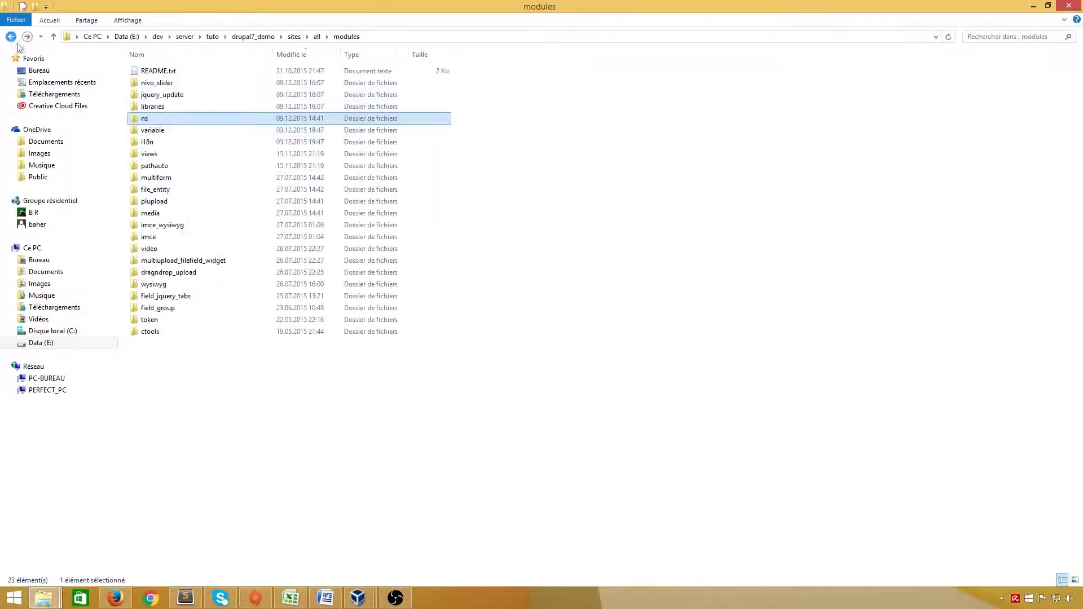
double_click(146, 85)
key(ctrl+v)
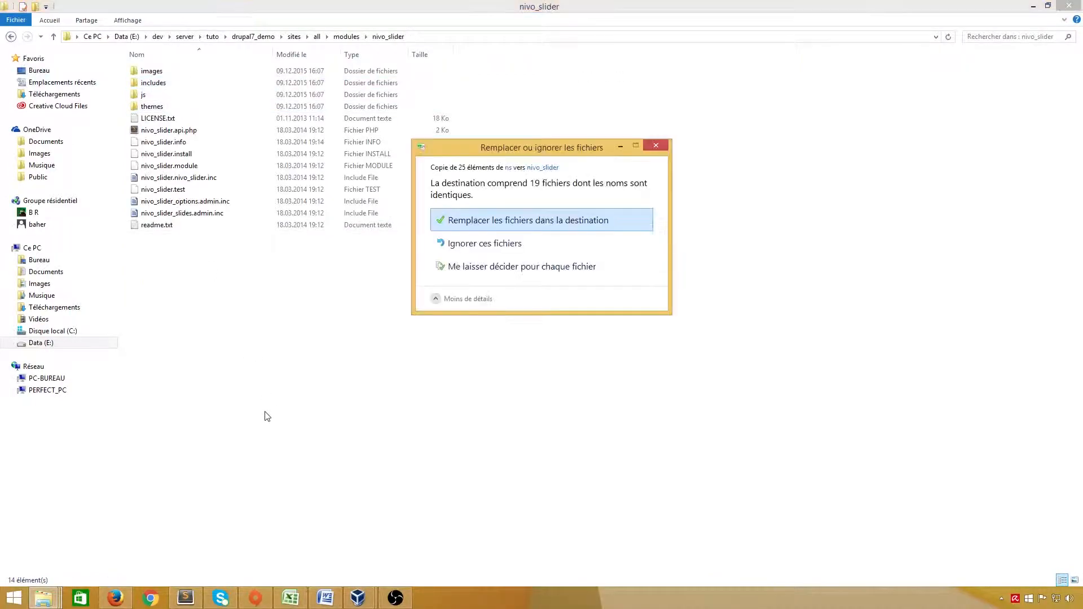
click(521, 224)
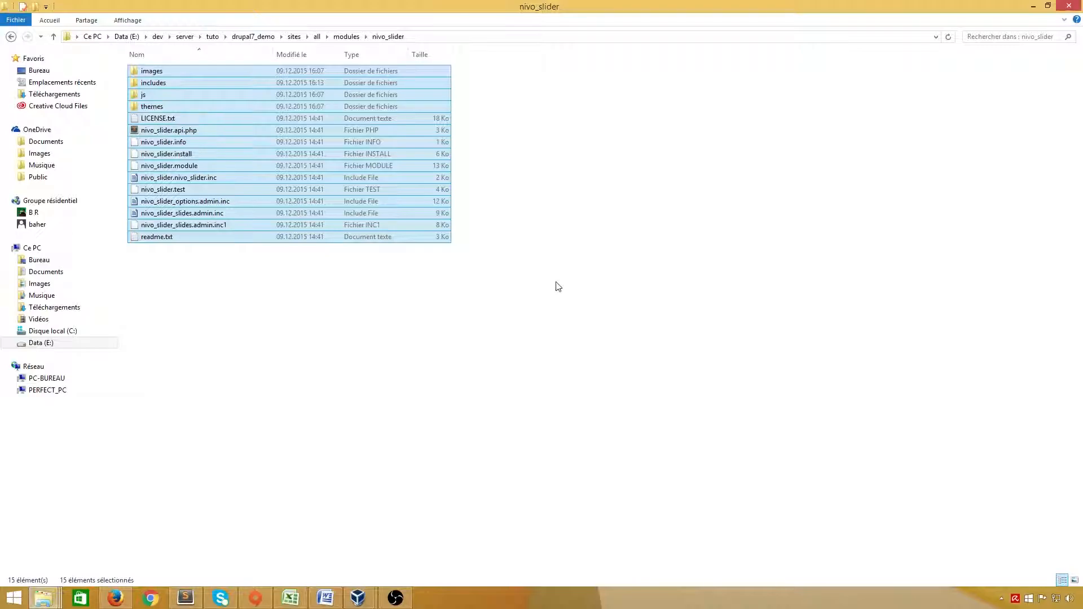
click(1033, 6)
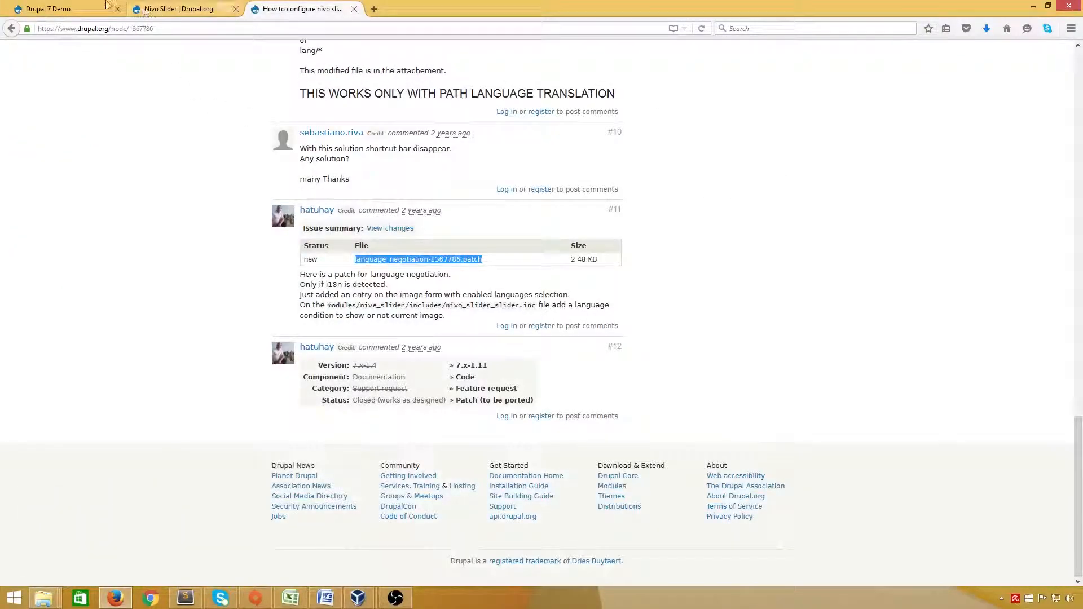
Return to the Drupal 7 Demo home page in the browser and open the Lausanne slide's display settings in the slider configuration.
click(155, 9)
click(84, 9)
scroll(297, 350, down, 3)
scroll(296, 350, up, 3)
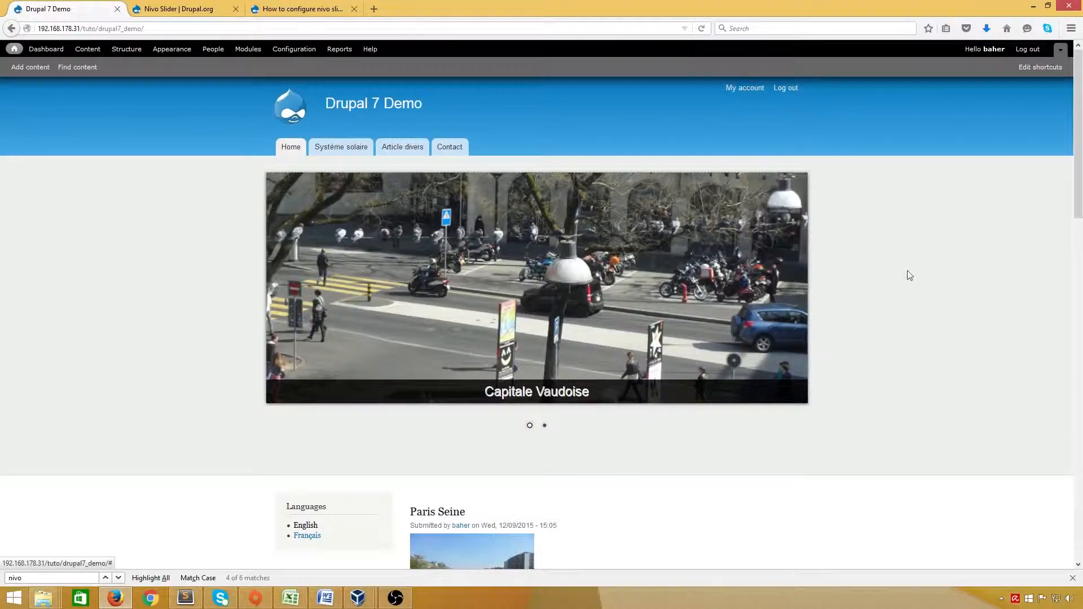
click(793, 179)
click(758, 206)
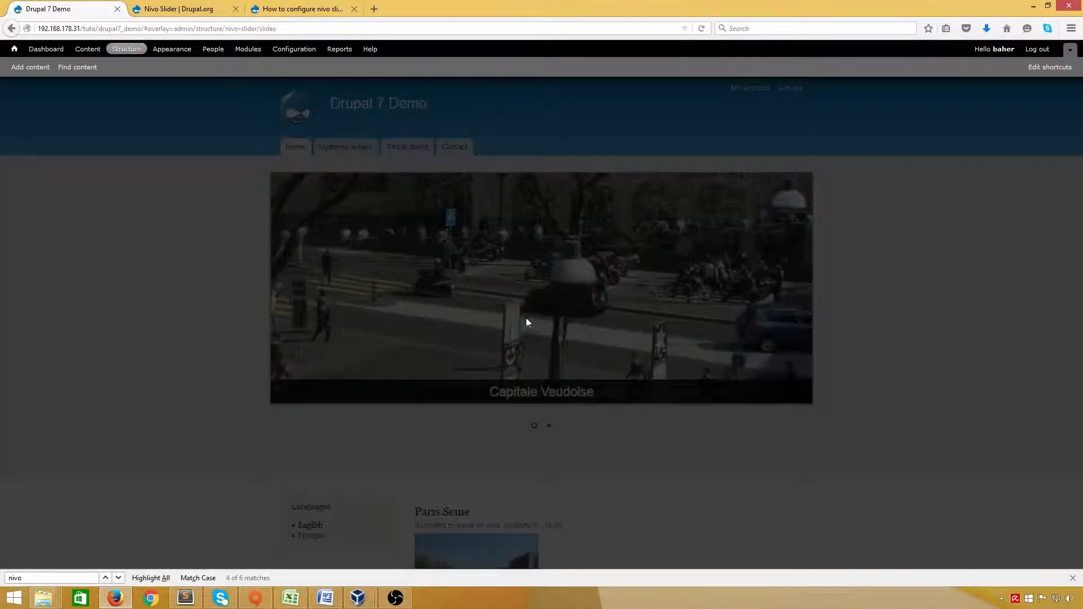
scroll(535, 320, down, 5)
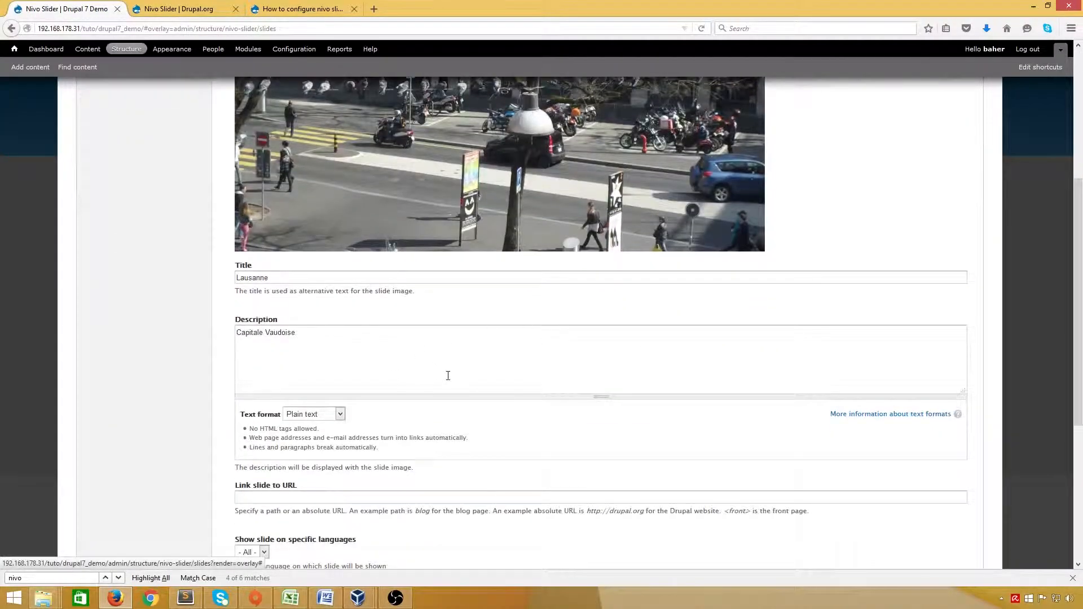
scroll(449, 377, down, 5)
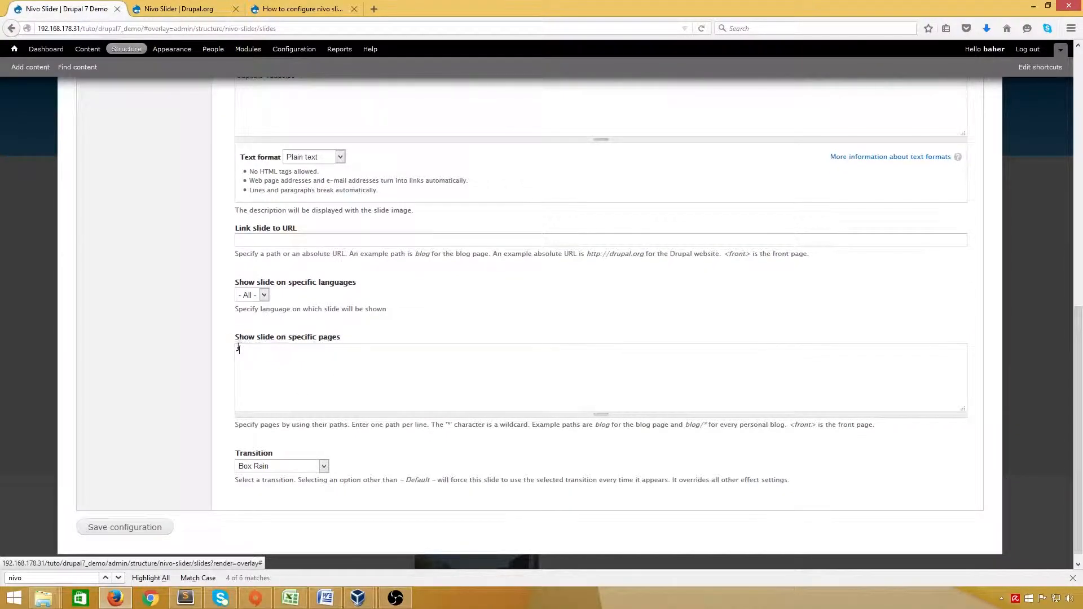
Examine the Lausanne slide's page restriction and the choices for showing it on specific languages.
drag(242, 350, 228, 347)
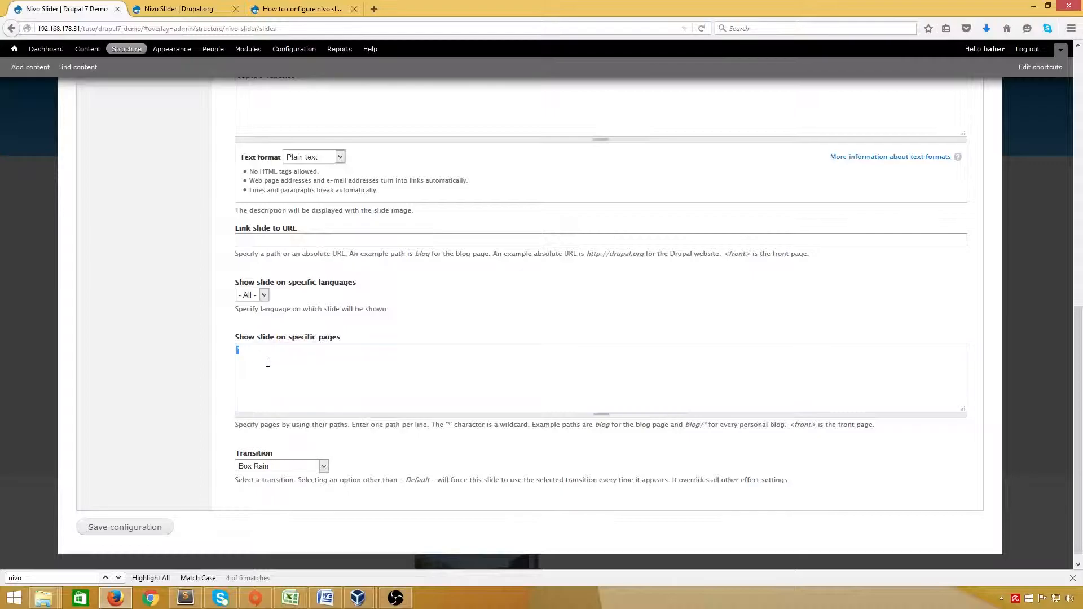
click(265, 297)
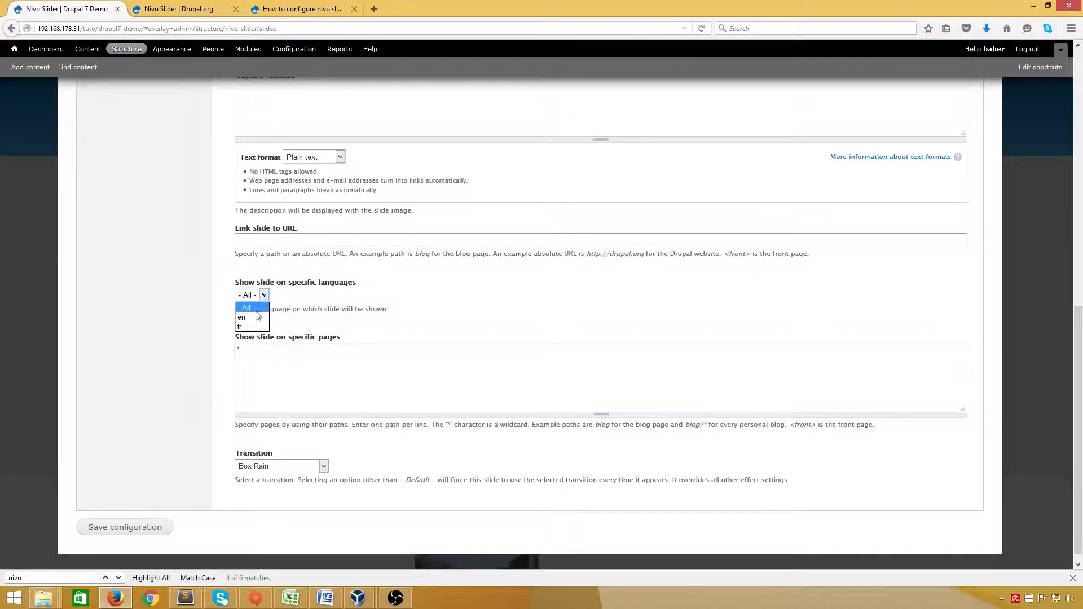
click(336, 308)
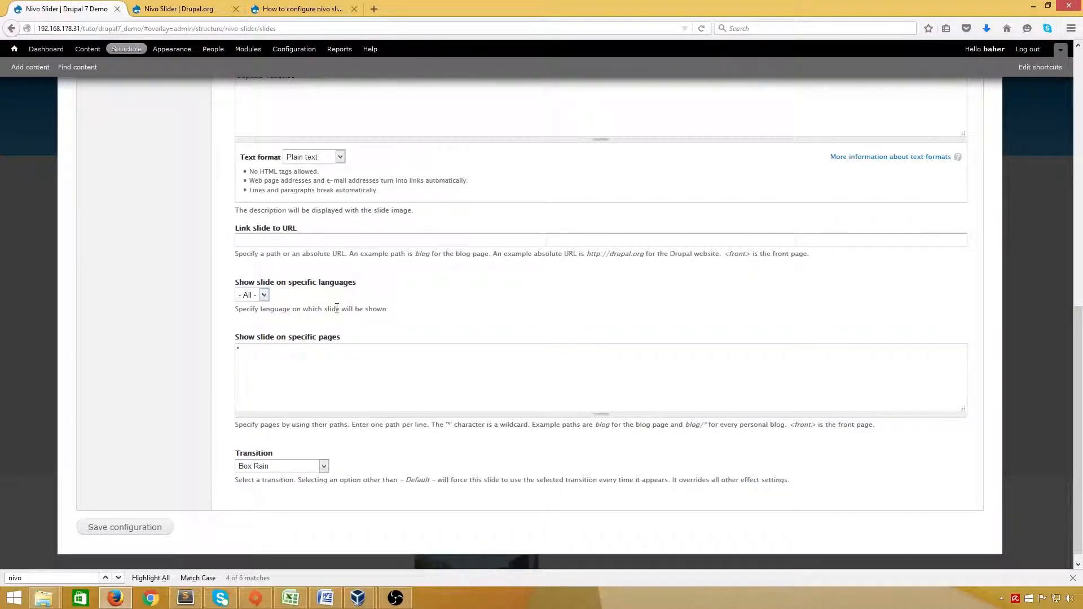
Set the Lausanne slide to show only on the fr language.
click(265, 296)
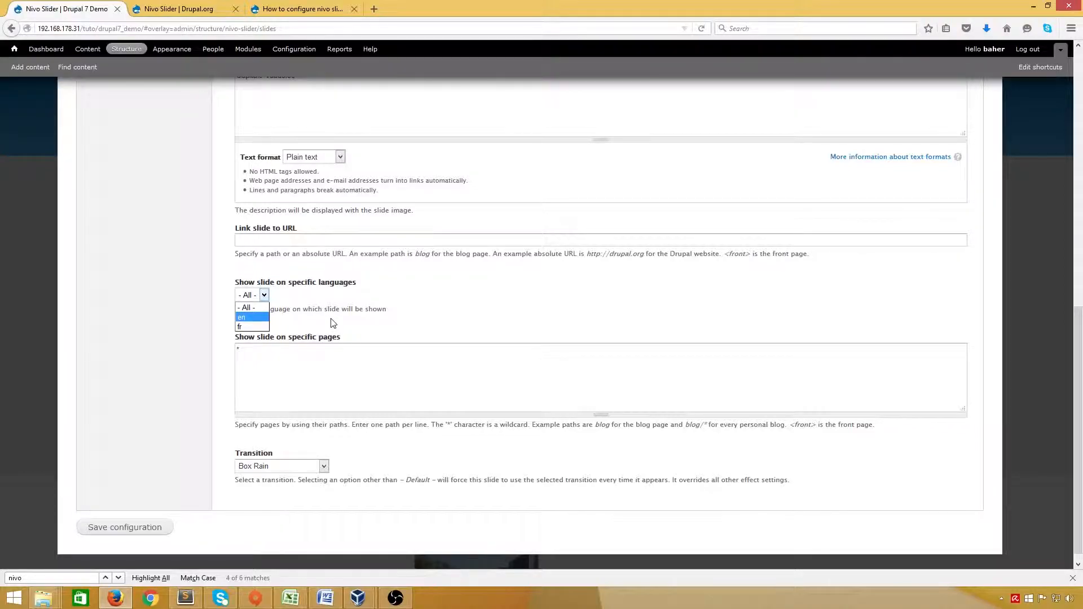
click(311, 310)
click(264, 295)
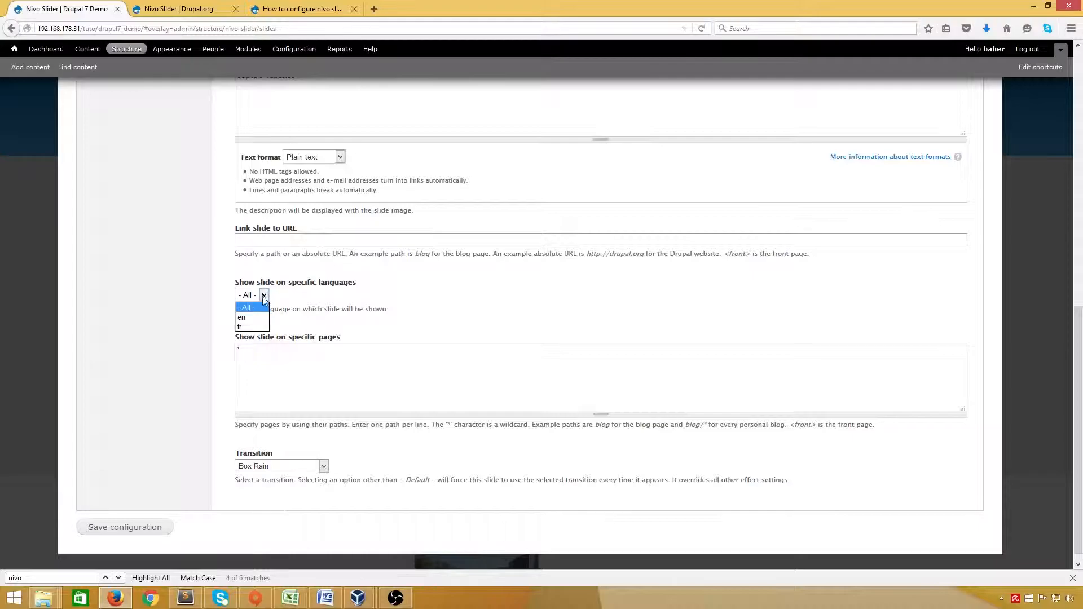
click(245, 329)
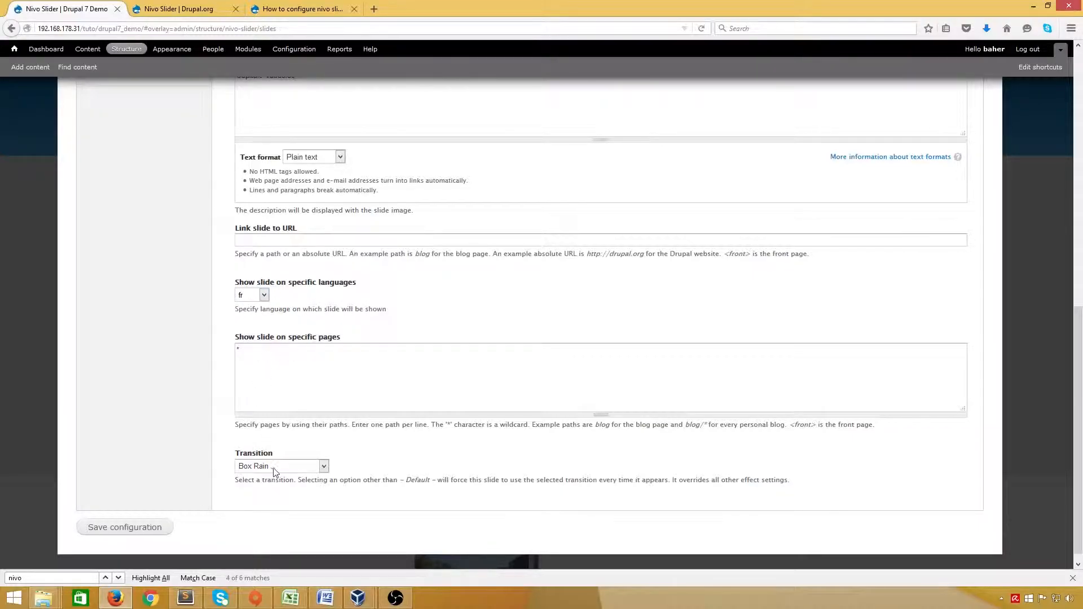
Switch to File Explorer and review the nivo_slider and ns folders in the site's modules directory.
click(44, 598)
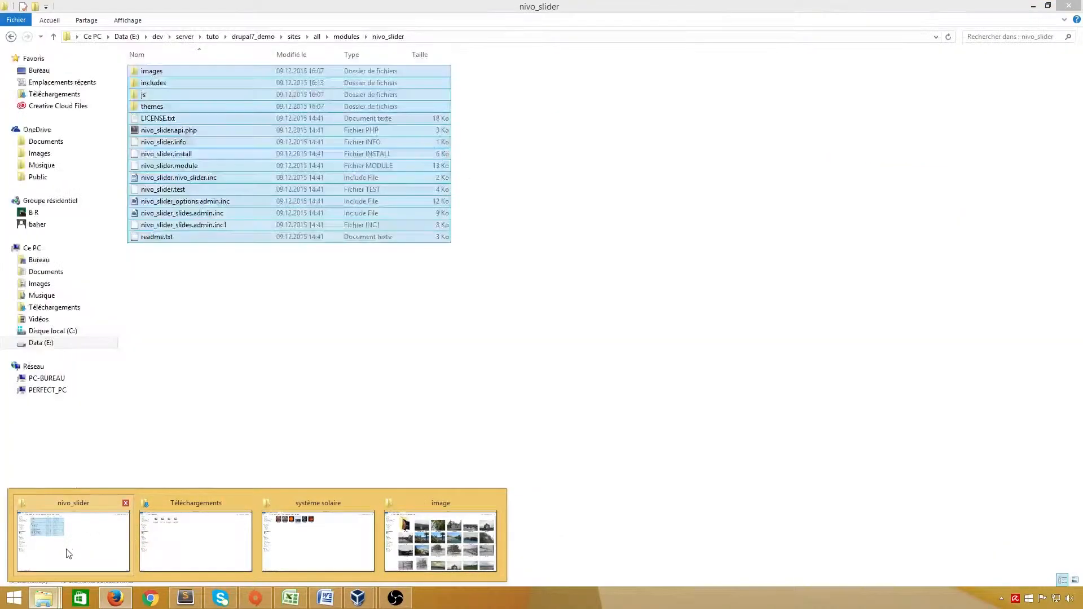
click(68, 554)
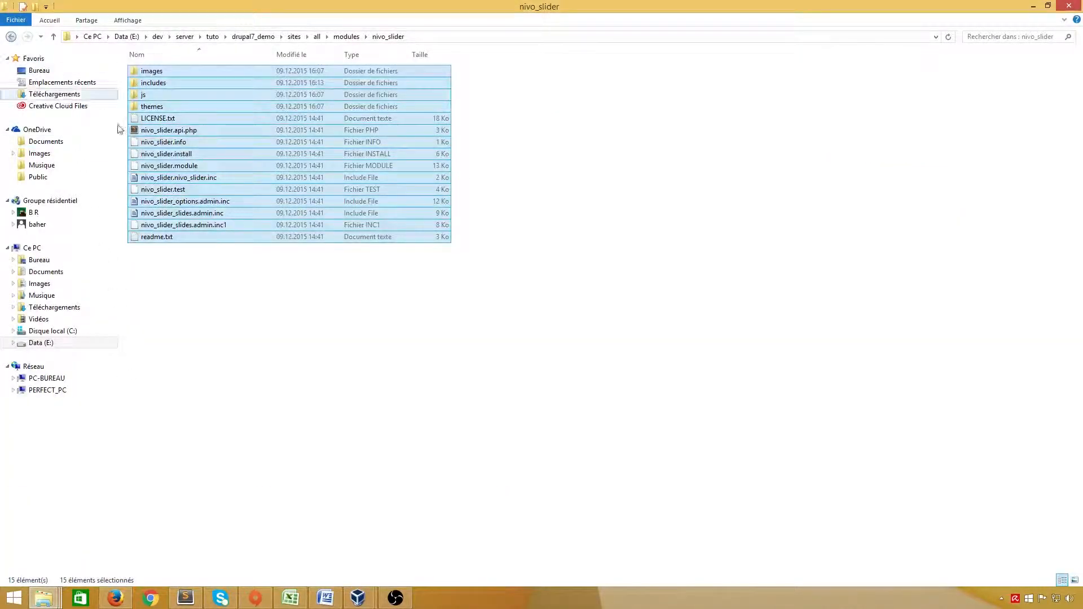
click(273, 337)
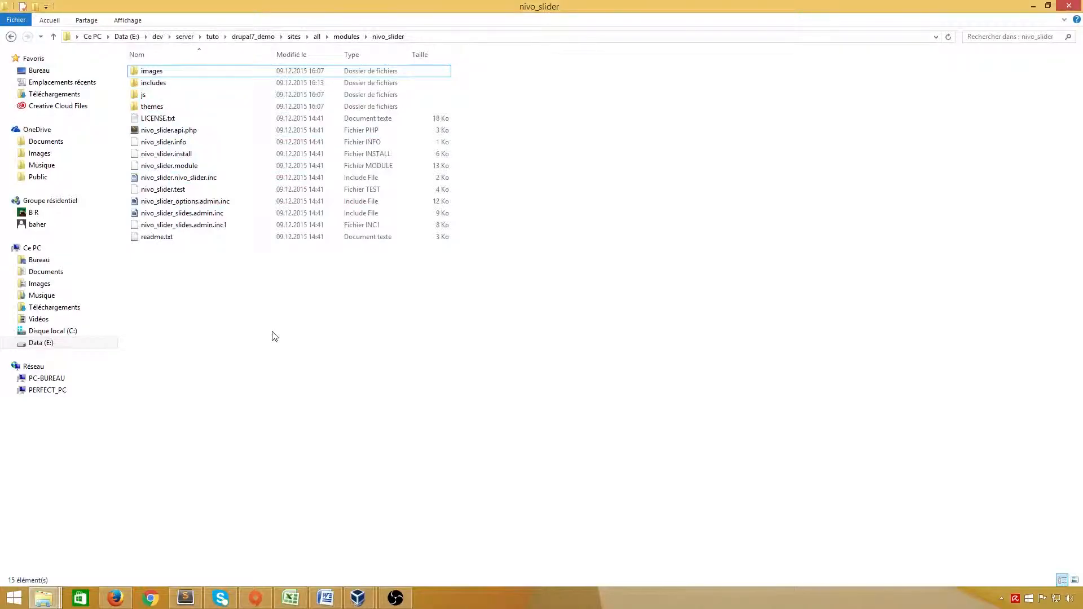
click(346, 37)
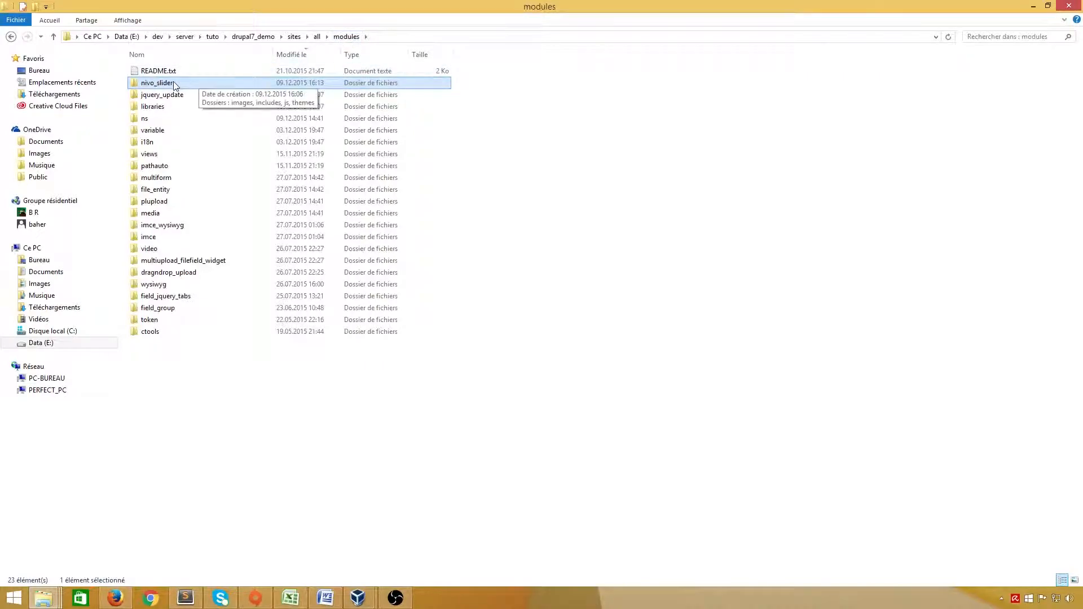
double_click(147, 119)
drag(232, 332, 124, 64)
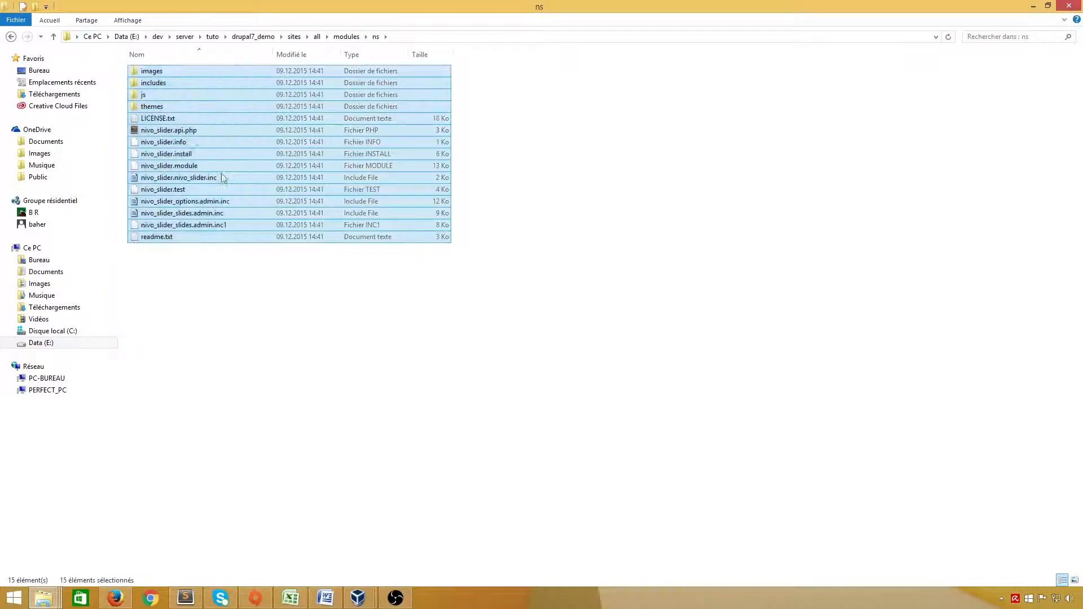
click(11, 37)
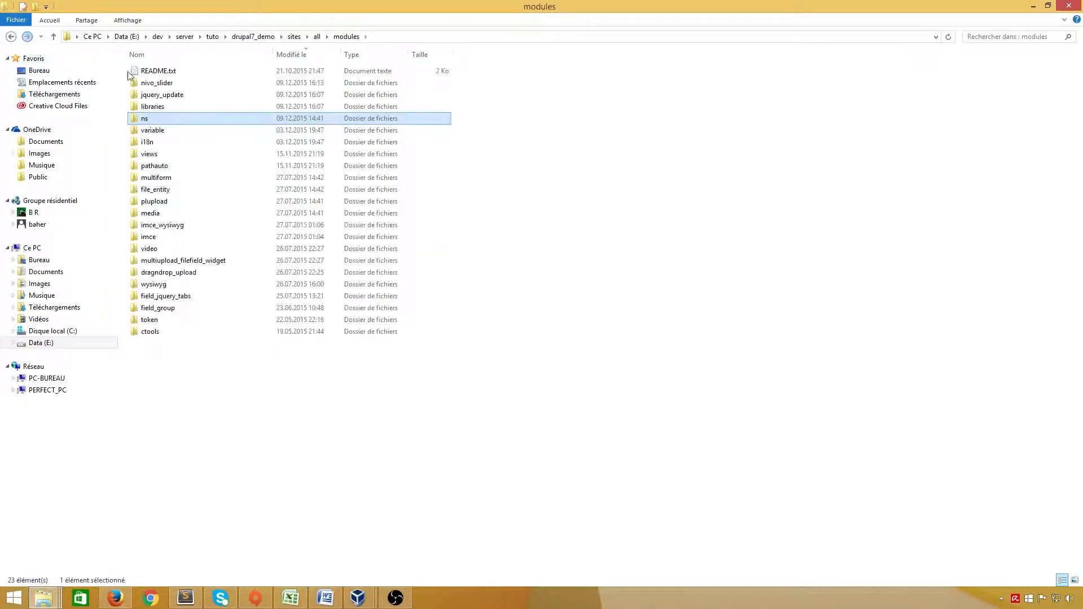
click(170, 86)
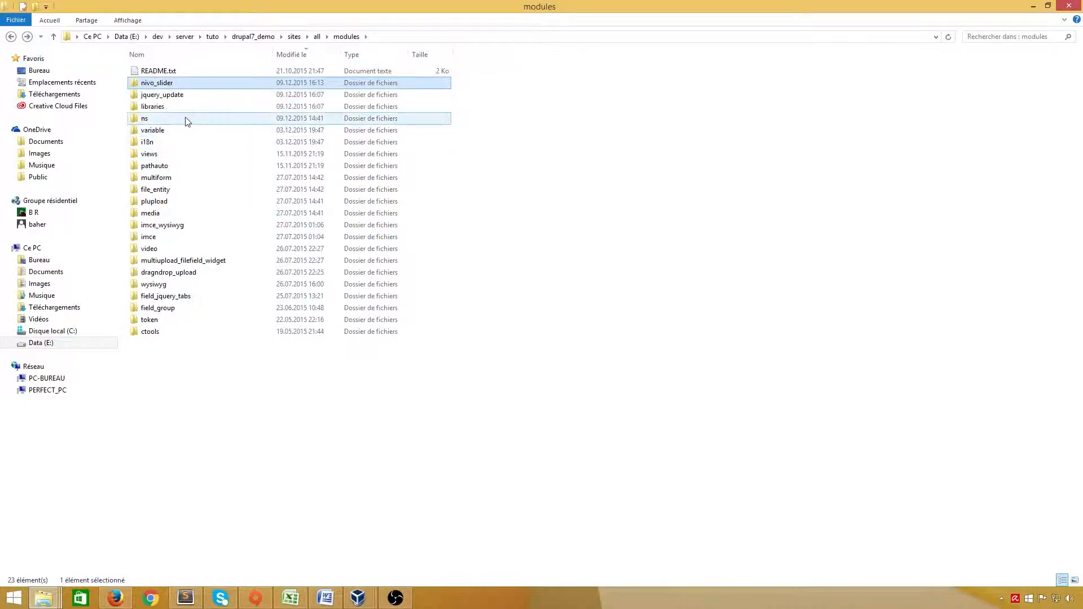
Extract the original nivo_slider-7.x-1.11.zip archive in place within the Téléchargements folder.
click(79, 94)
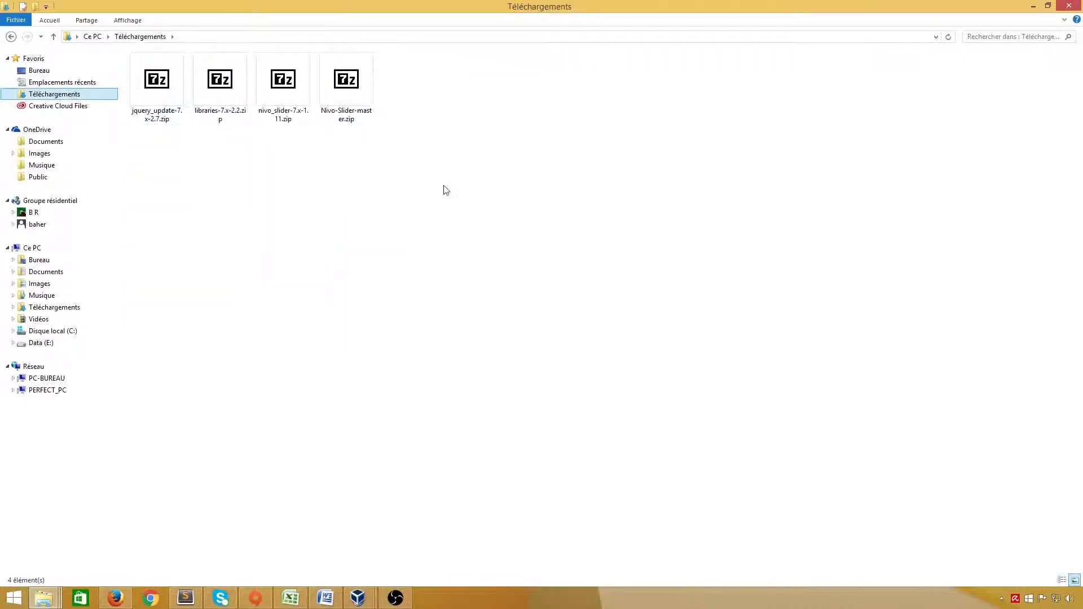
right_click(284, 83)
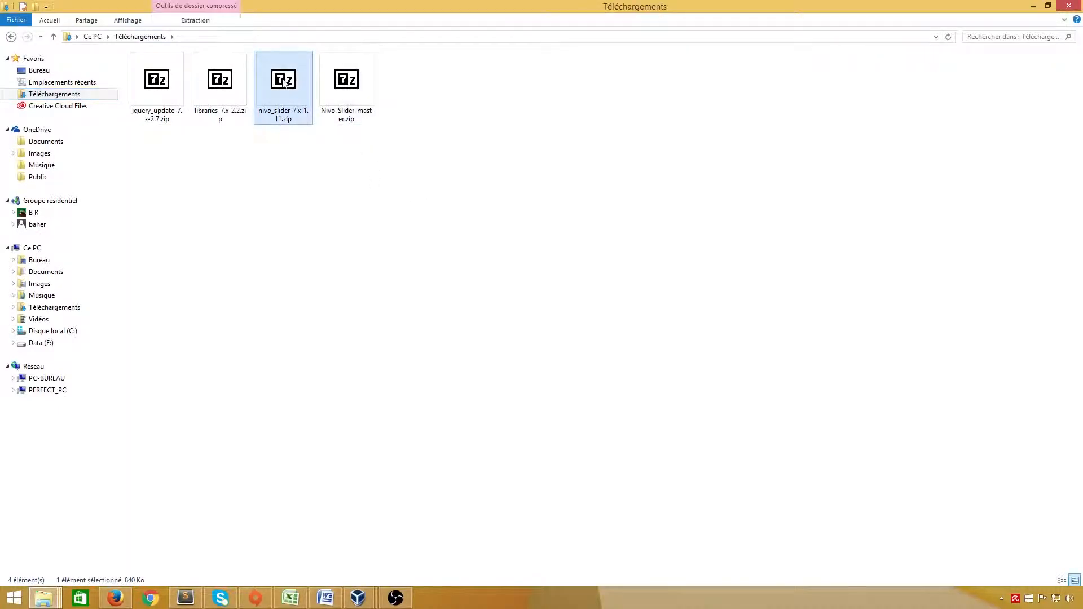
mouse_move(331, 97)
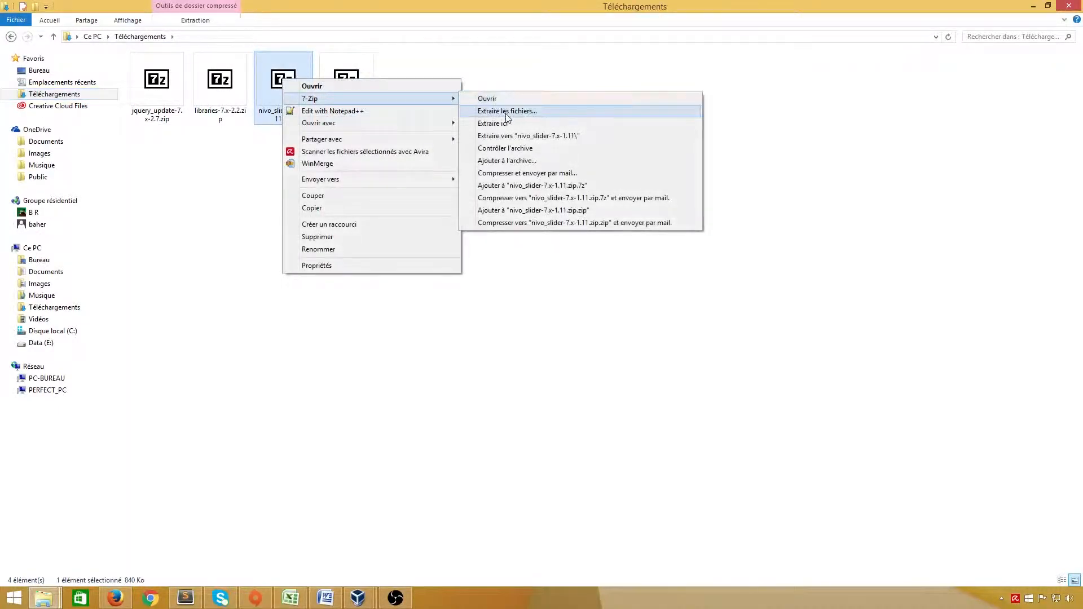
click(500, 124)
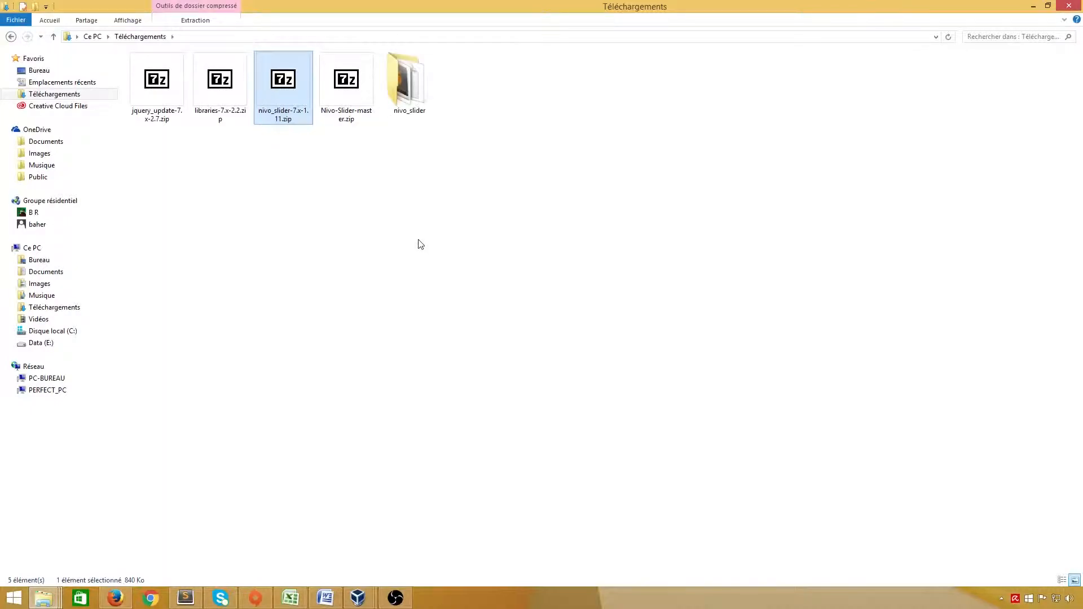
click(418, 243)
Copy all files from the extracted nivo_slider folder into the site's nivo_slider module folder to restore the unpatched module.
double_click(405, 99)
drag(420, 442, 138, 70)
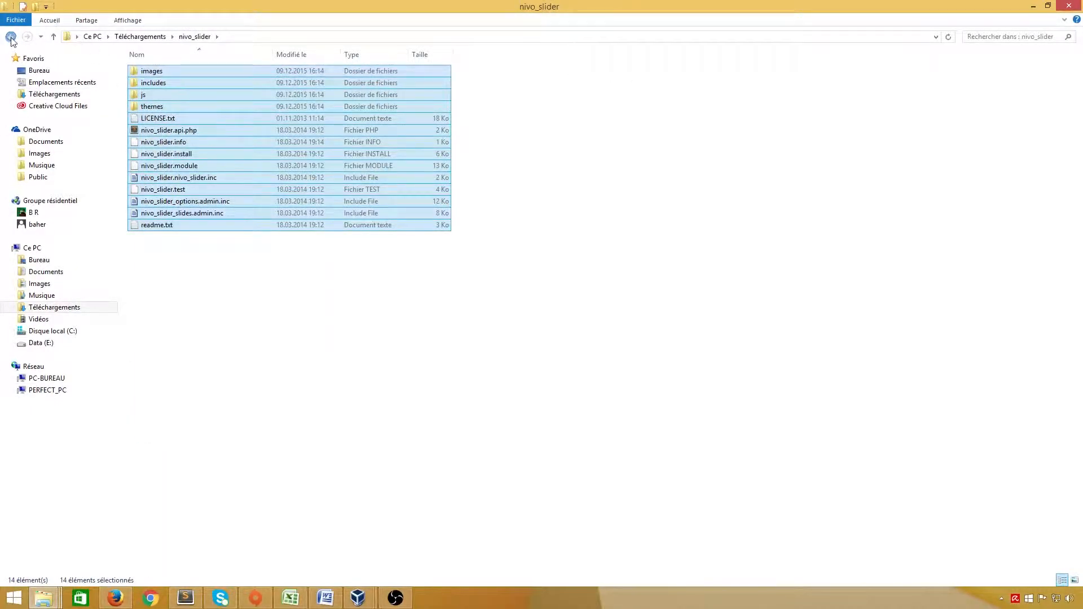
click(11, 37)
click(11, 38)
key(Return)
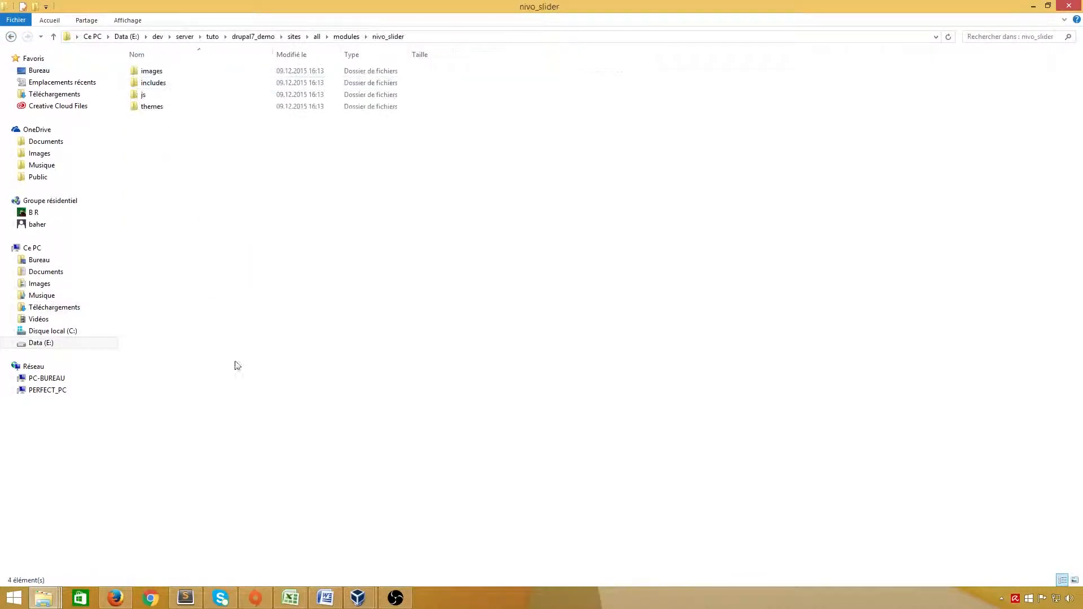
key(ctrl+v)
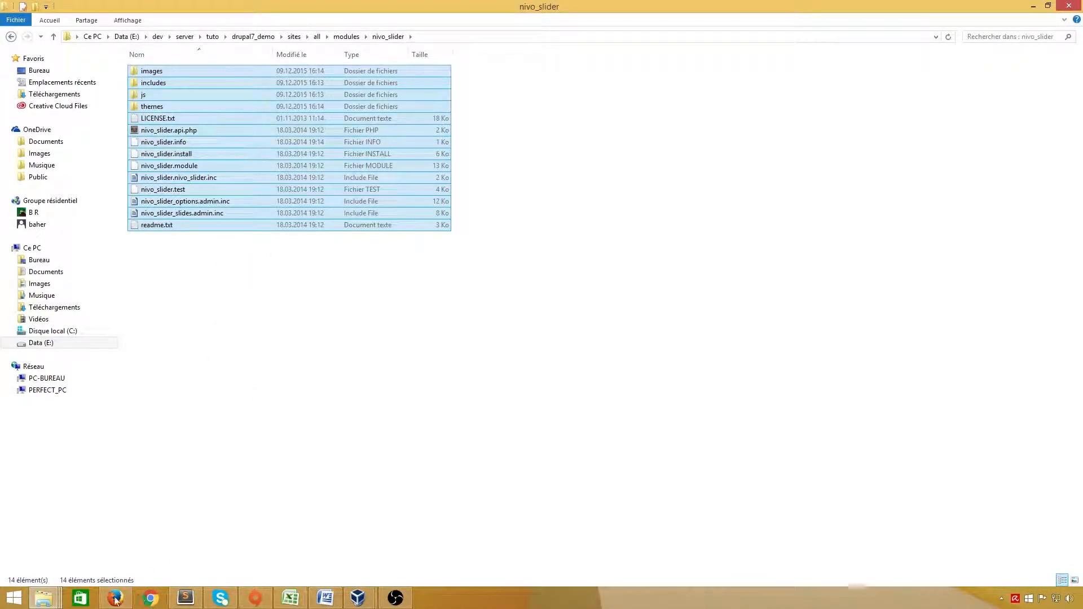
Switch back to Firefox, reload the slide configuration page and check the Lausanne slide's display settings with the original module.
click(50, 600)
click(150, 598)
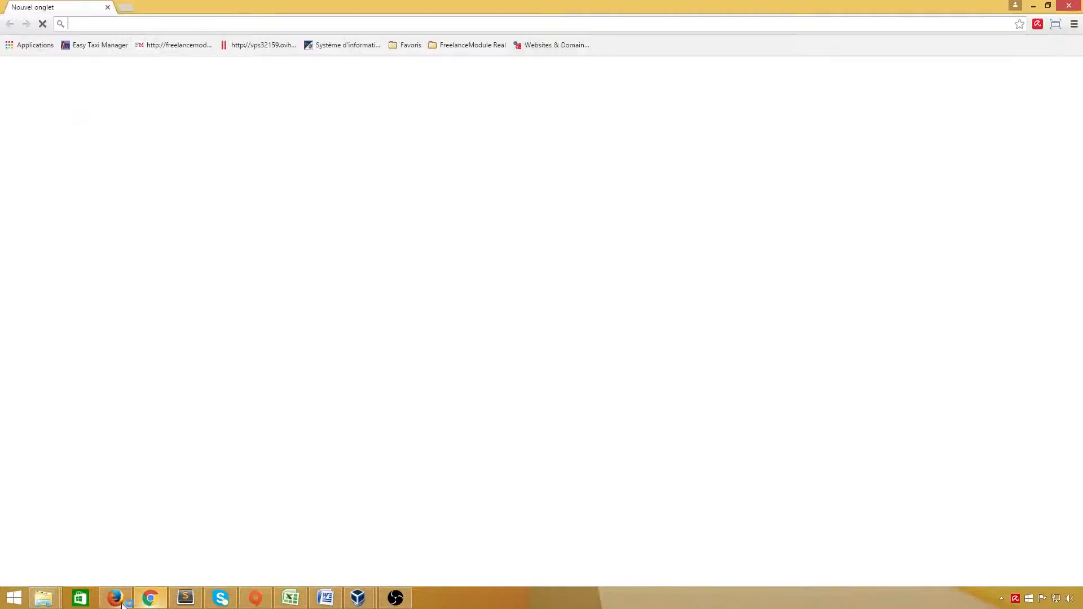
click(116, 598)
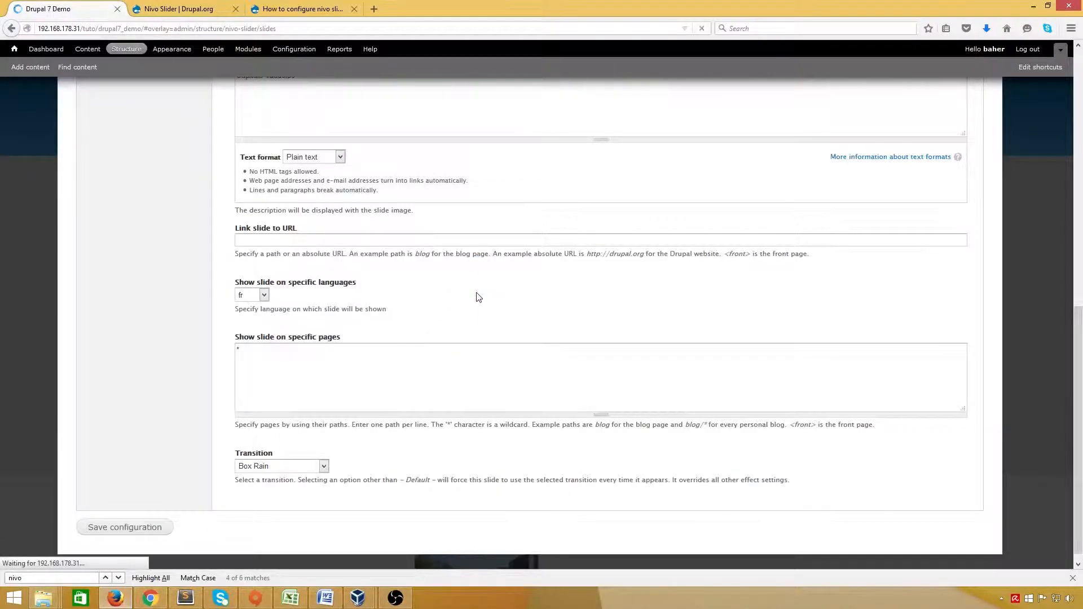
scroll(446, 313, down, 10)
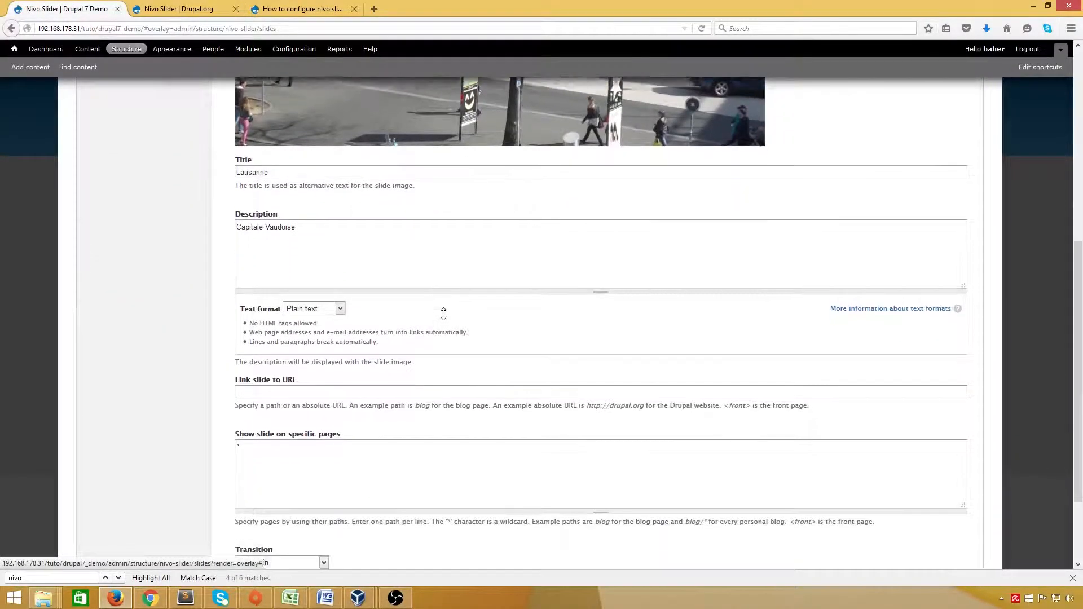
scroll(329, 420, down, 2)
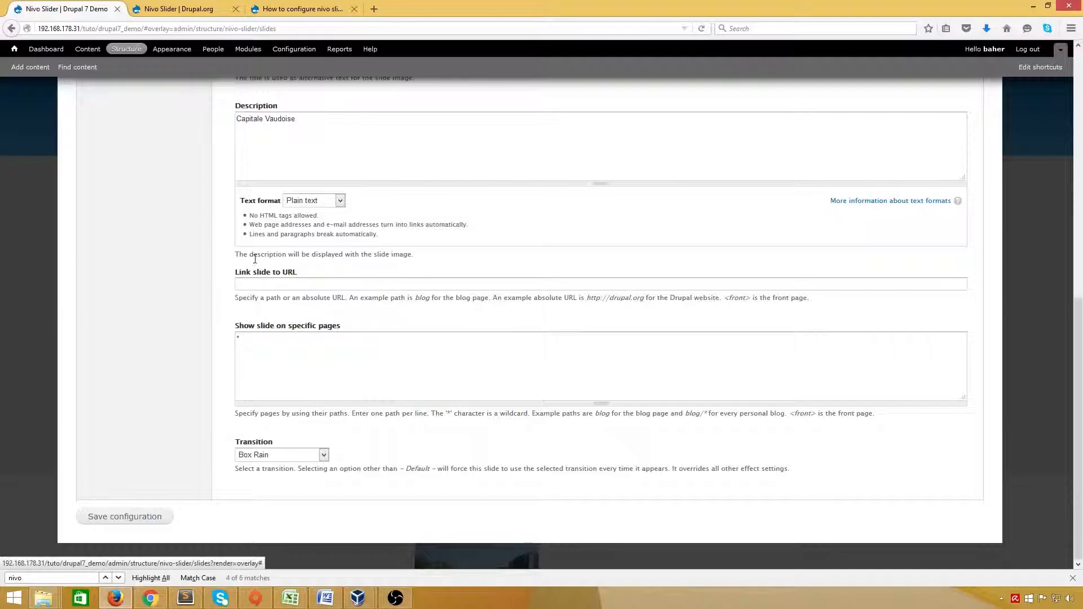
Switch to File Explorer and open the ns folder in the site's modules directory to review the patched files.
mouse_move(43, 598)
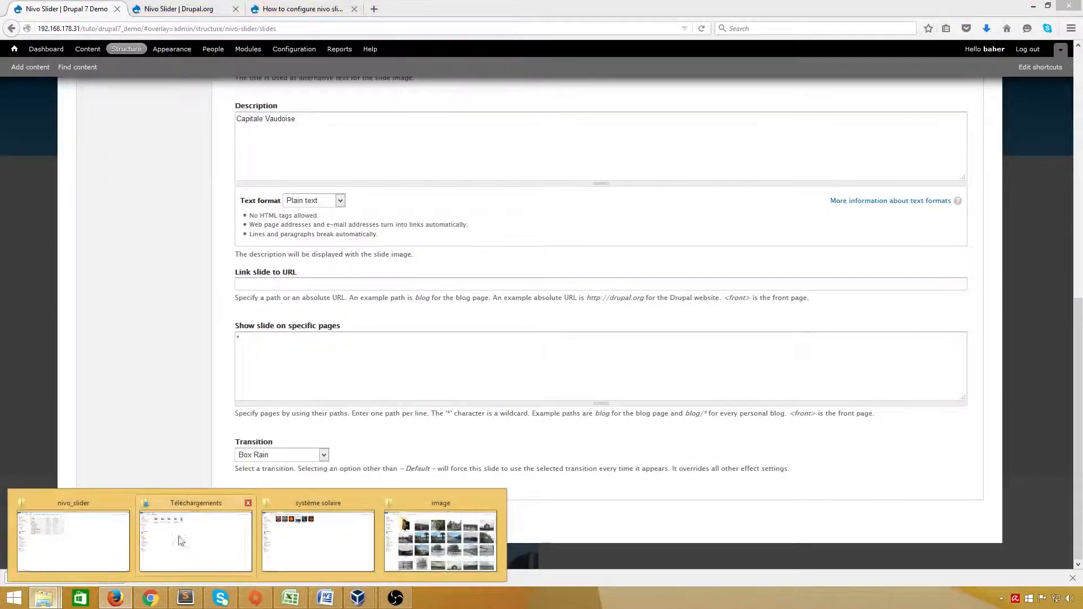
mouse_move(154, 541)
click(109, 541)
key(ctrl+a)
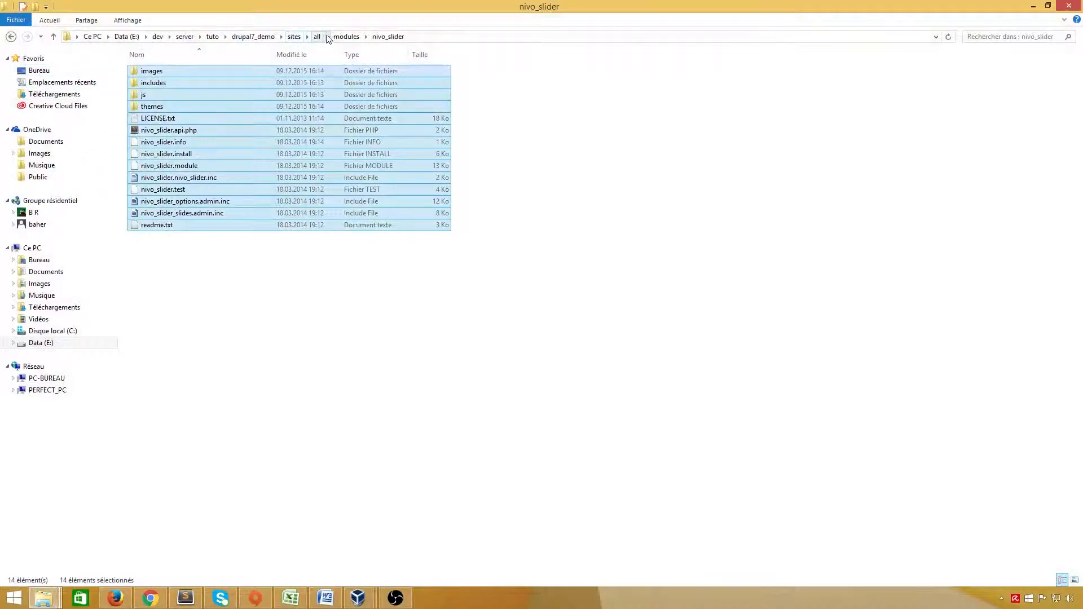
click(346, 36)
double_click(179, 118)
drag(235, 340, 113, 62)
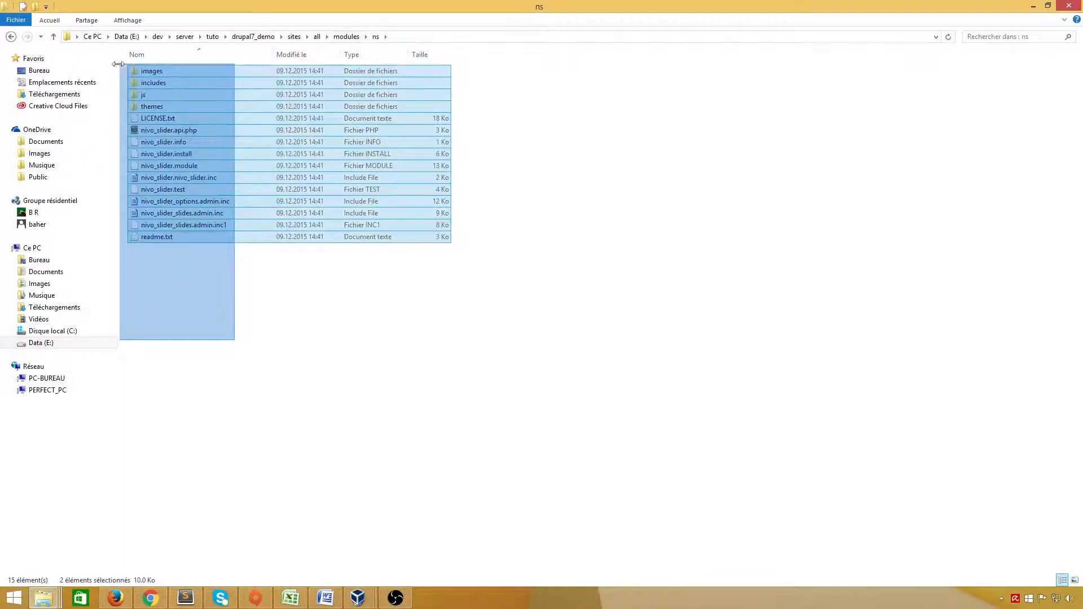
click(217, 337)
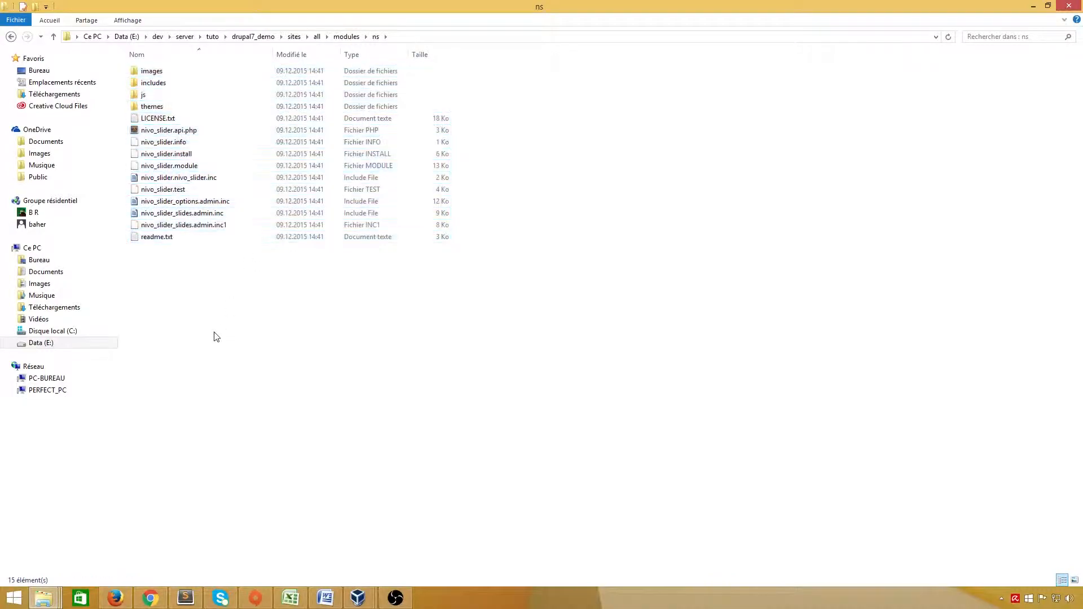
Locate the patched nivo_slider_slides.admin.inc file and the nivo_slider_slider.inc file inside the includes folder.
click(158, 216)
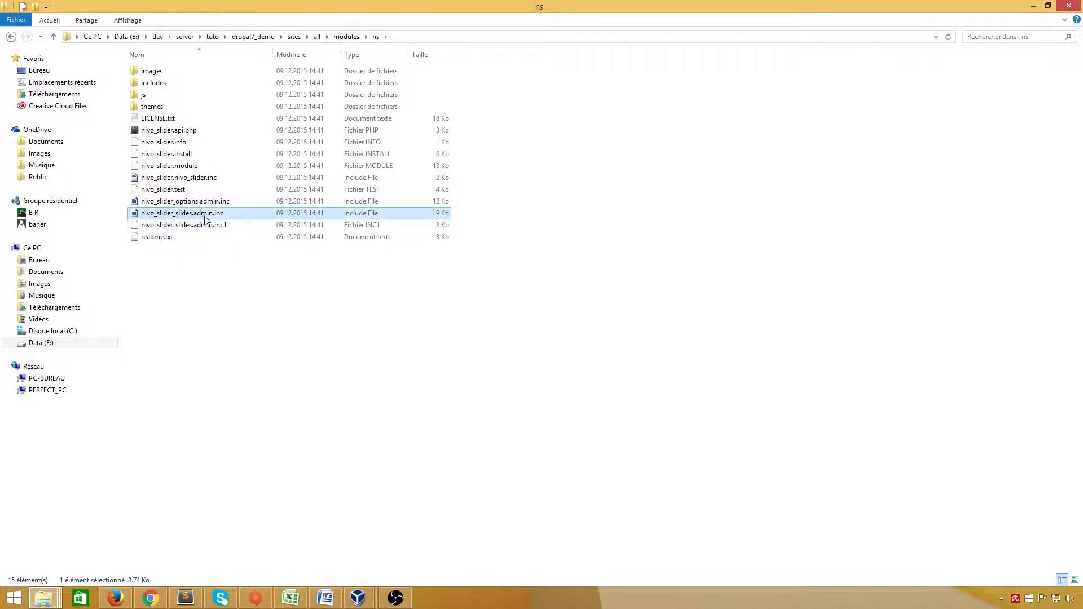
double_click(182, 84)
click(209, 86)
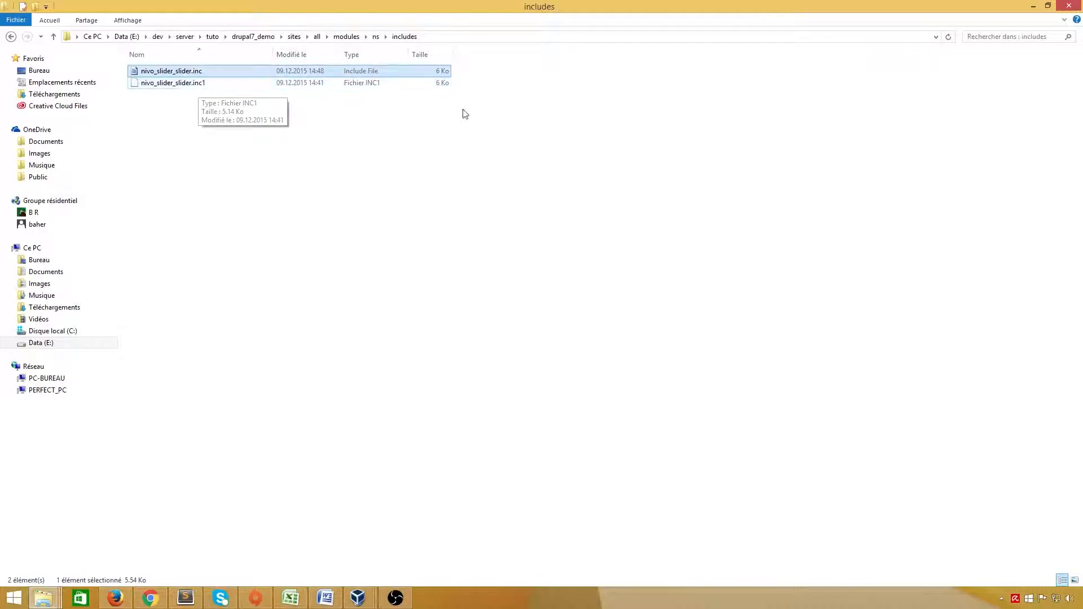
Copy the entire contents of the ns folder into the nivo_slider module folder, replacing the files in the destination.
click(375, 37)
drag(228, 272, 138, 63)
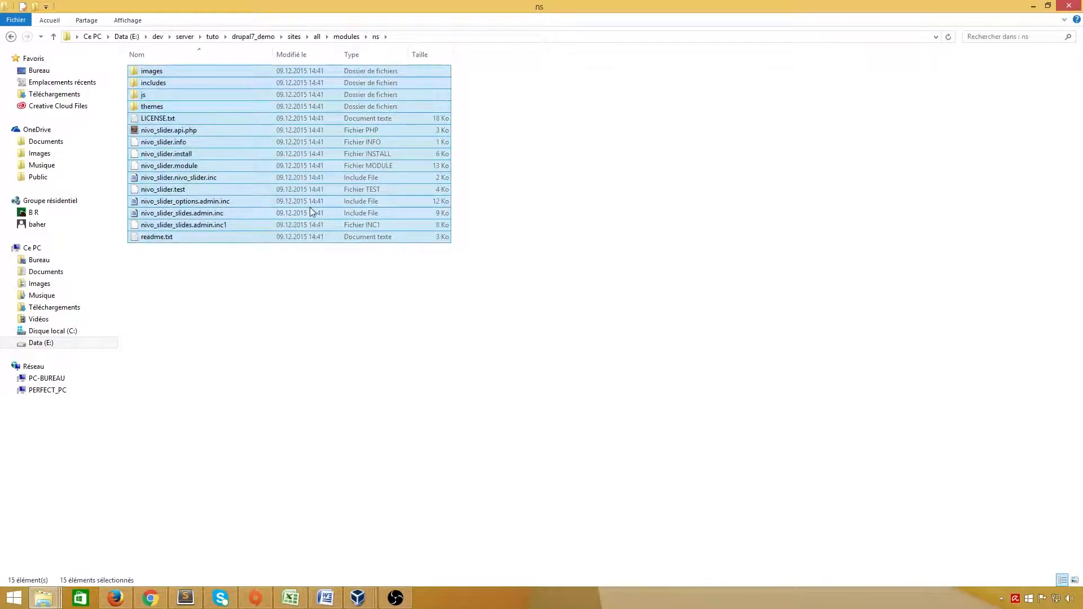
click(346, 36)
click(169, 84)
double_click(171, 85)
key(ctrl+v)
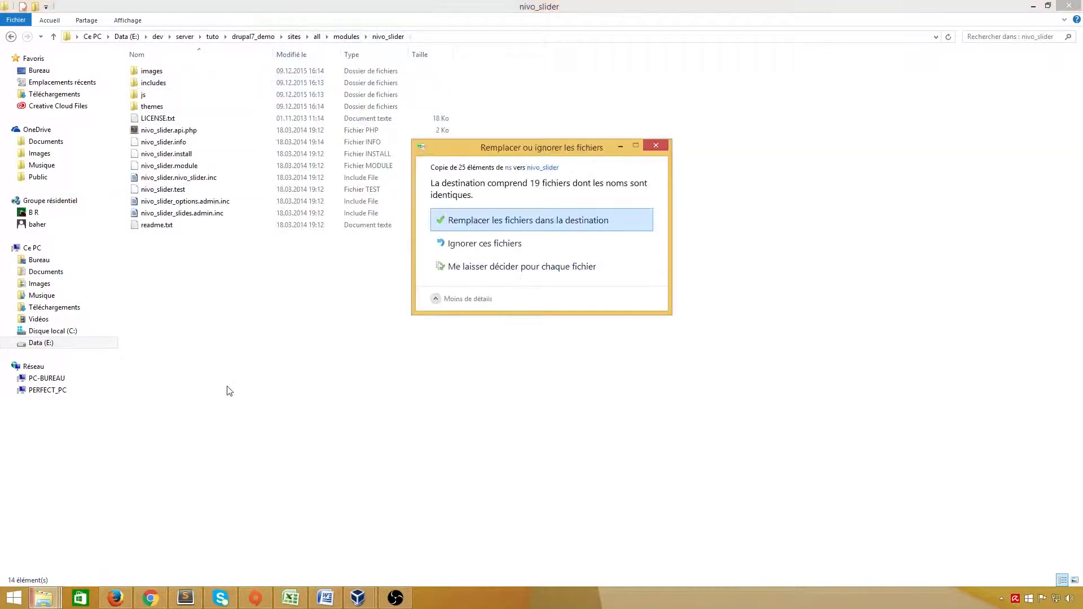
click(530, 219)
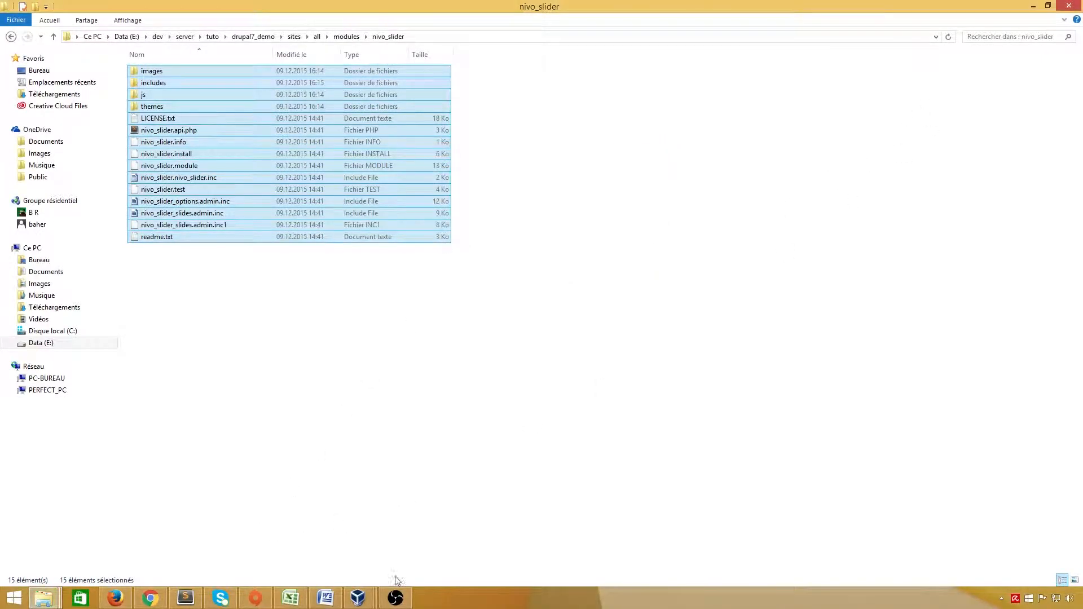
Switch back to Firefox, reload the slide configuration page and restrict the Lausanne slide to the fr language.
click(156, 605)
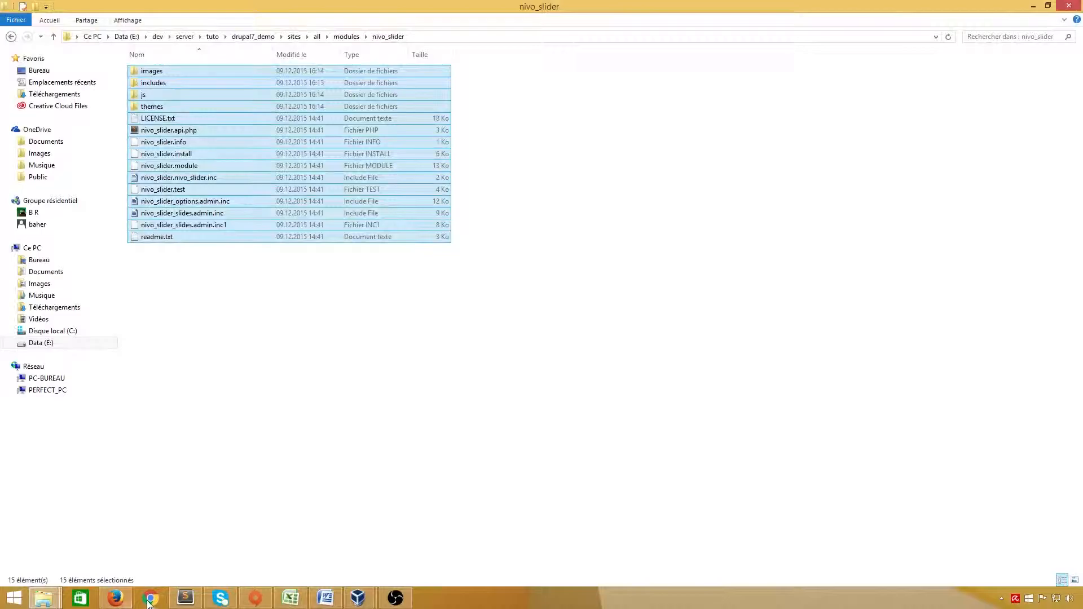
click(114, 602)
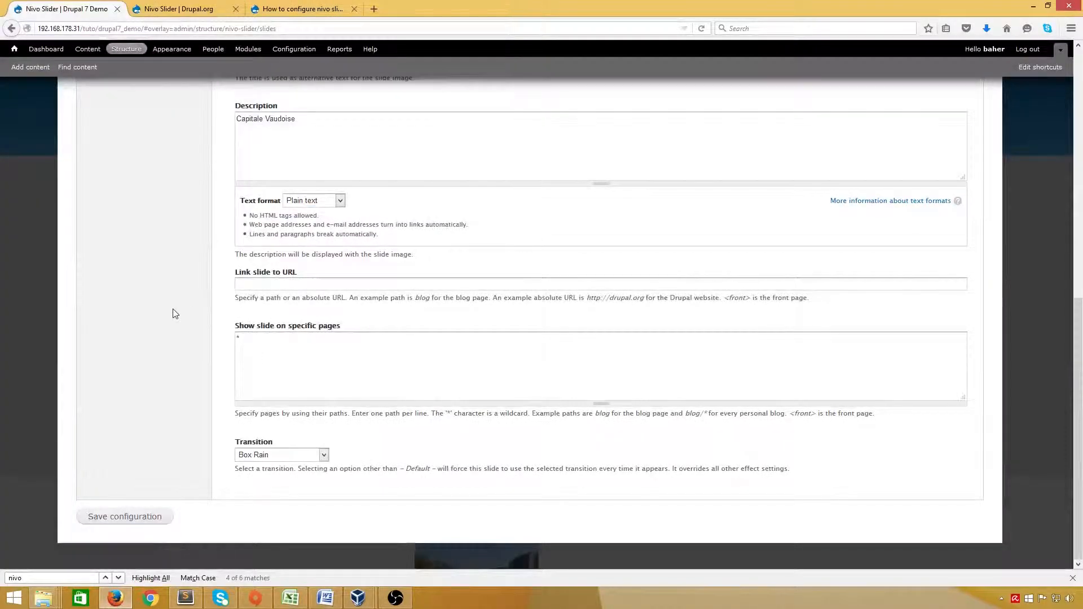
key(F5)
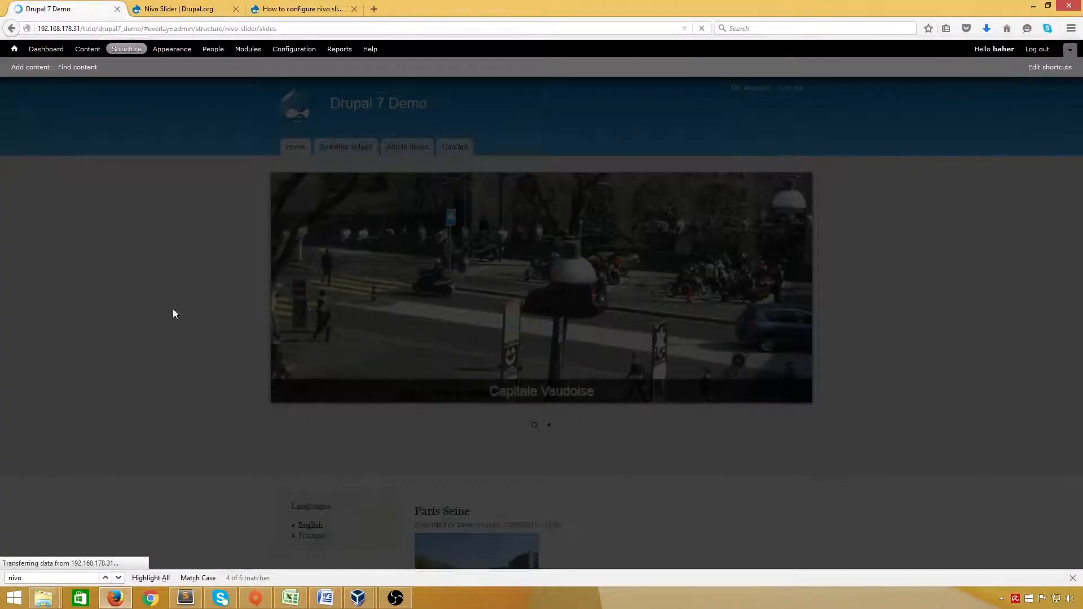
scroll(181, 313, down, 8)
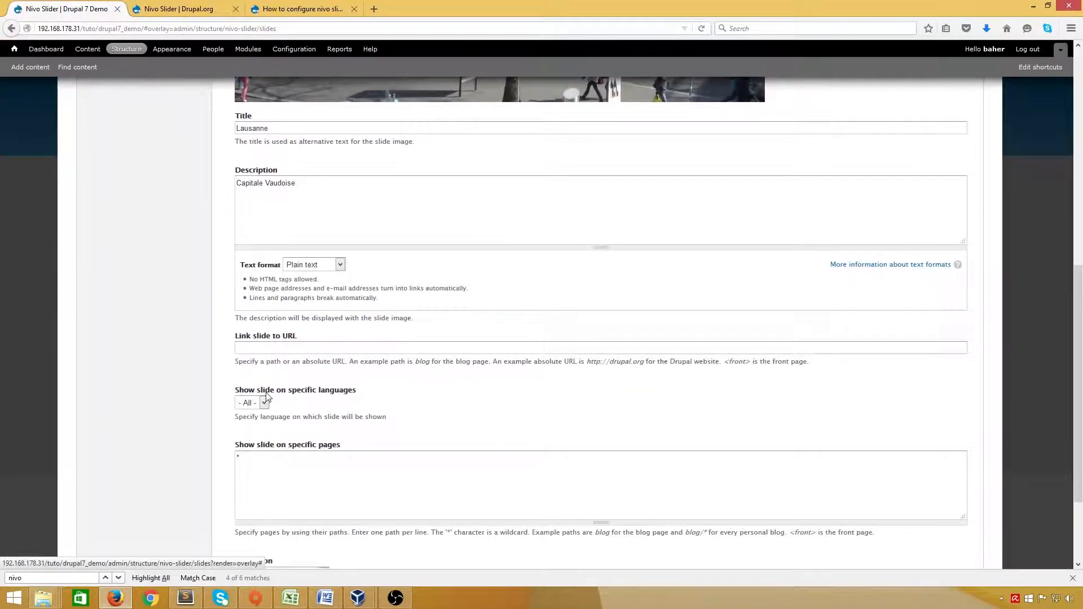
click(264, 403)
click(244, 436)
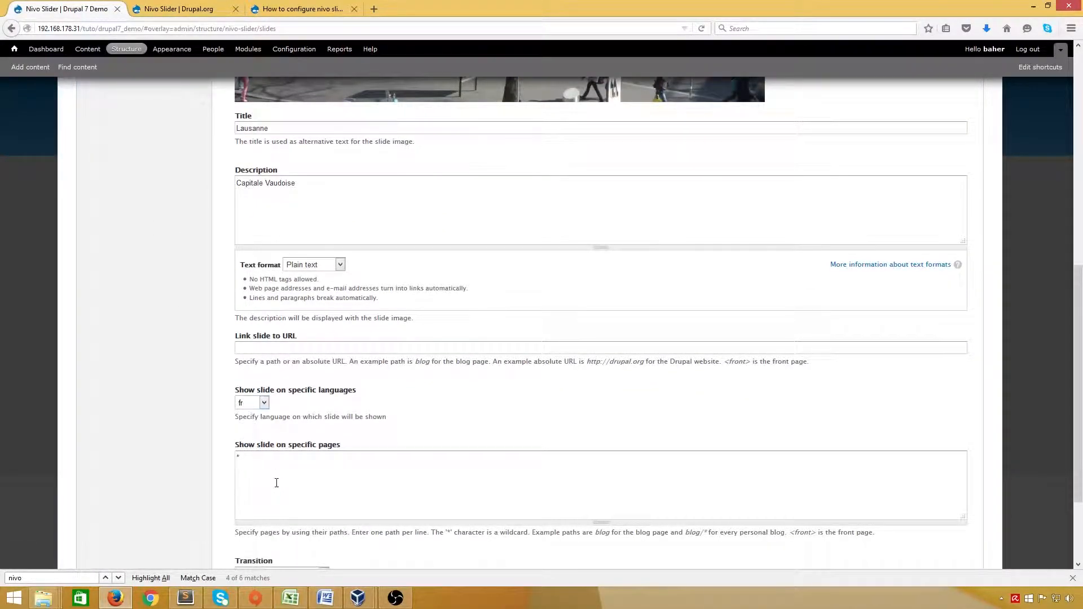
Save the slide configuration and check the language restriction stored for the Lausanne slide.
scroll(286, 472, down, 2)
click(125, 544)
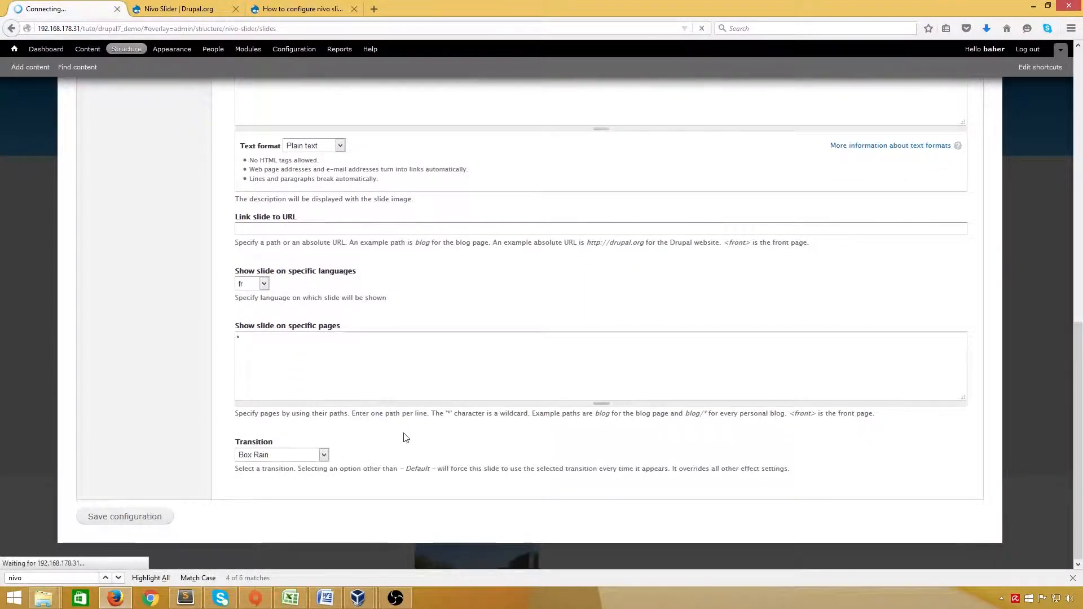
click(157, 342)
scroll(293, 361, down, 6)
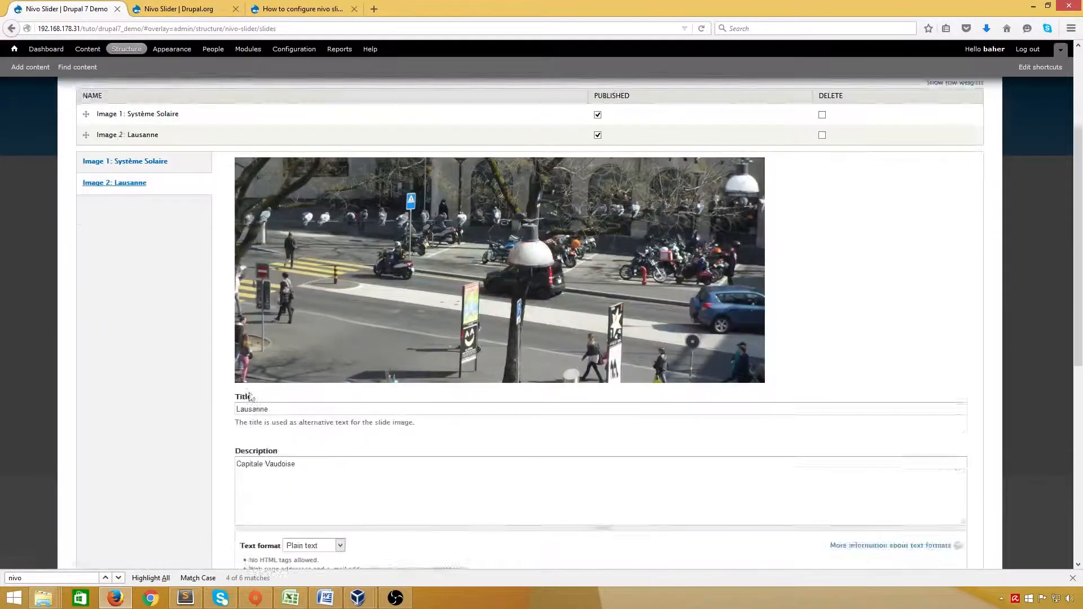
scroll(294, 361, down, 4)
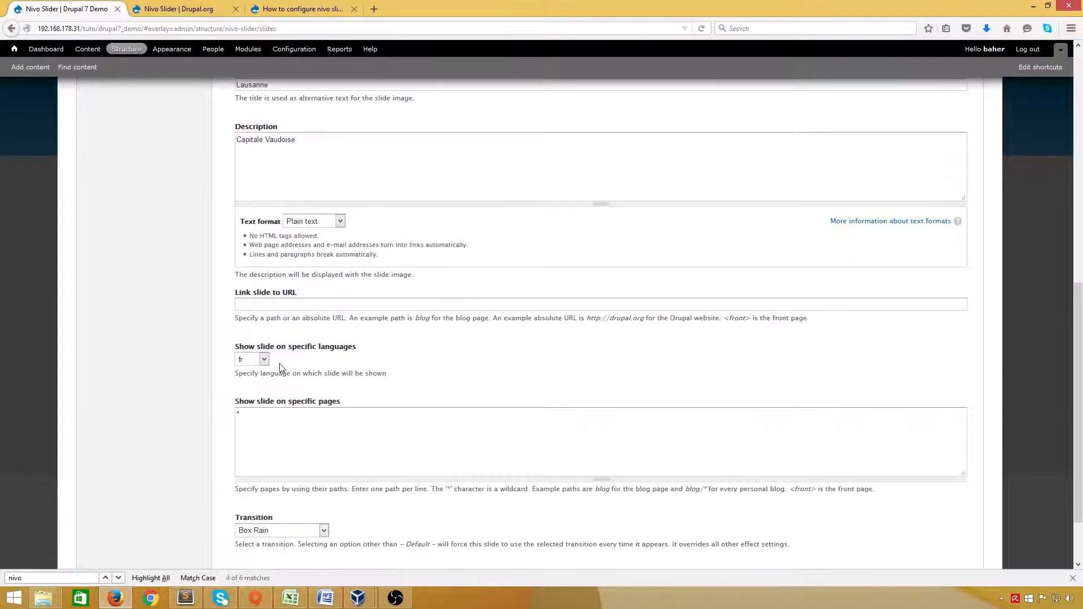
Restrict the Système Solaire slide to the fr language and save the configuration.
scroll(186, 314, up, 10)
click(126, 160)
scroll(337, 415, down, 10)
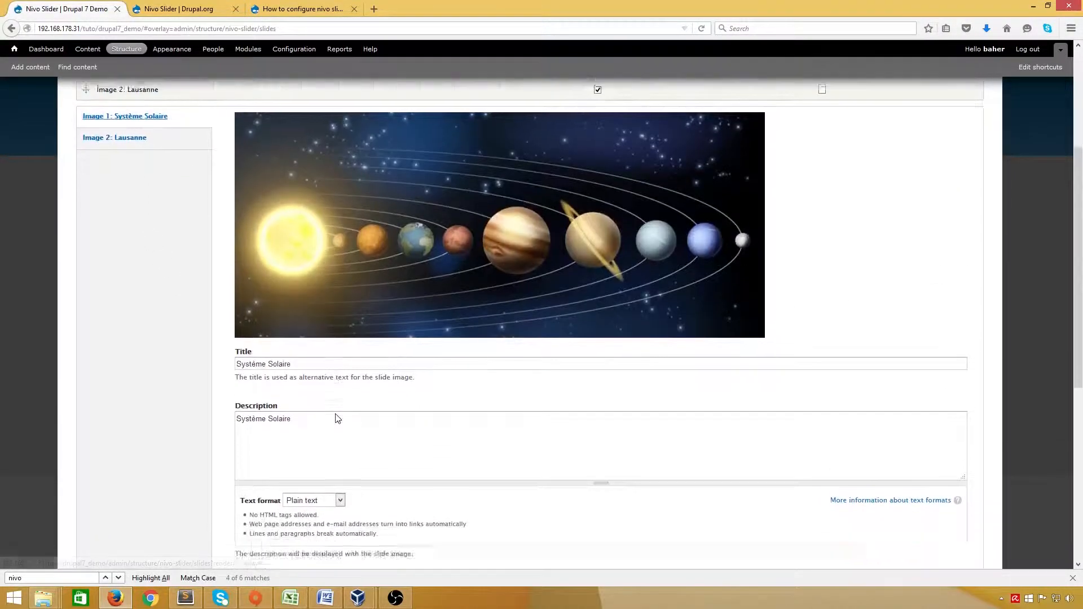
click(264, 360)
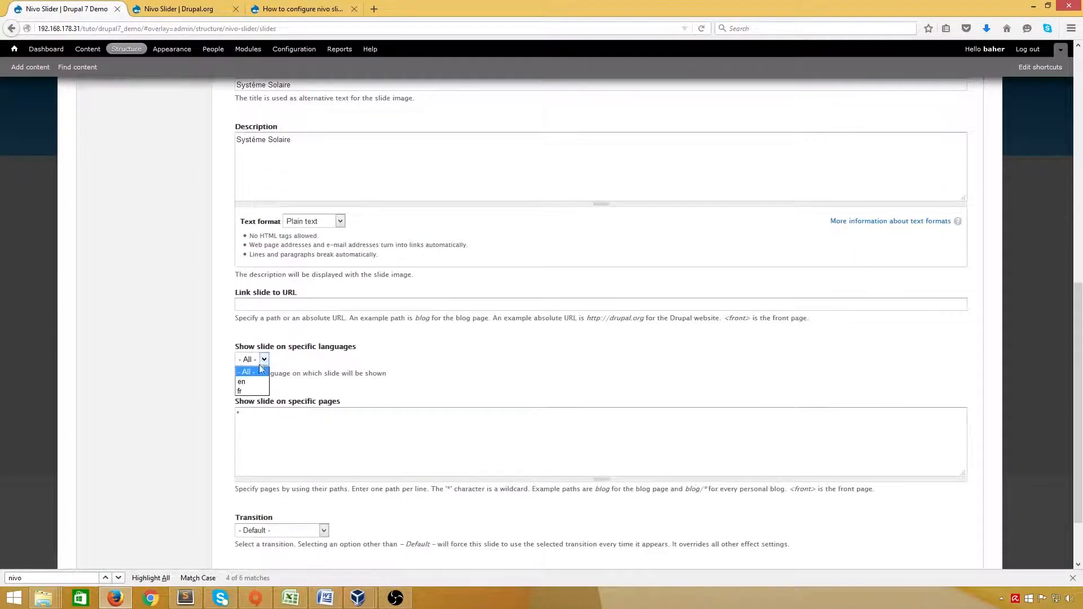
click(249, 392)
scroll(329, 435, down, 3)
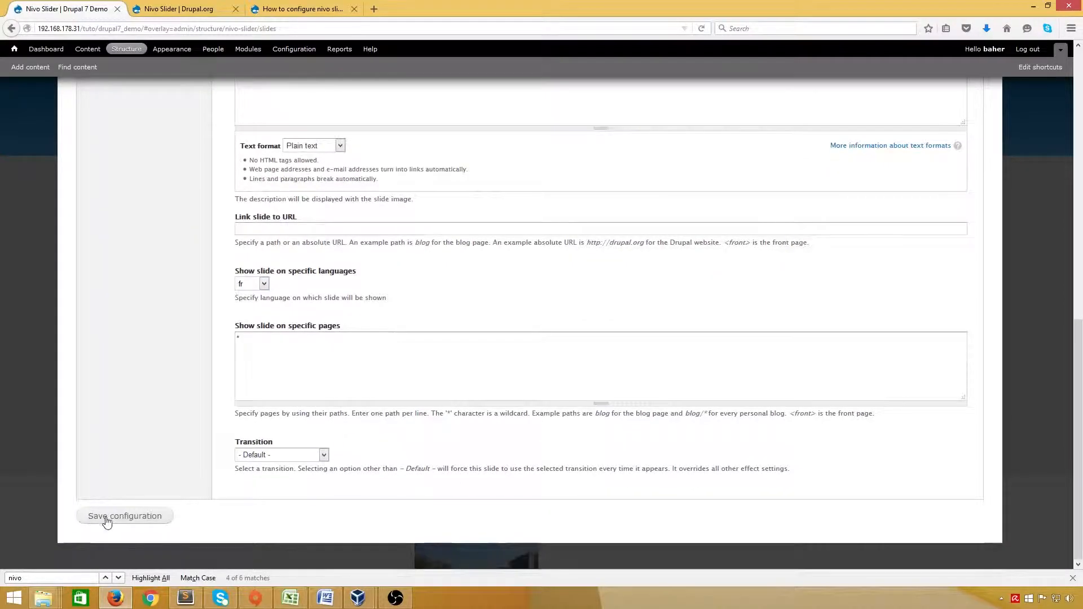
click(107, 518)
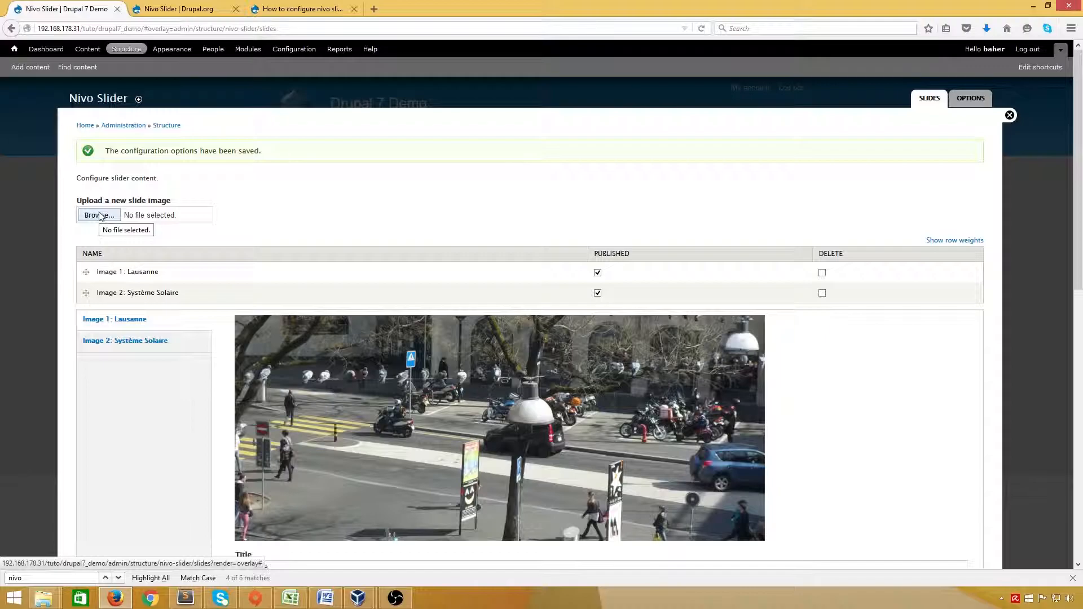
Upload Systeme_solaire.jpg from the système solaire folder as a new slide image and save the configuration.
click(100, 215)
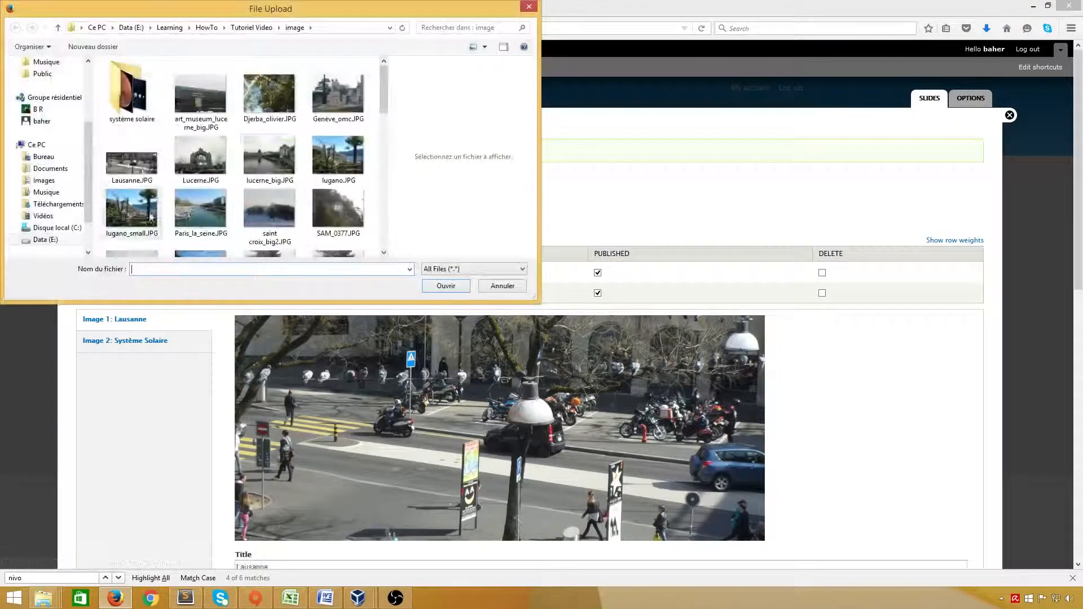
double_click(136, 100)
double_click(339, 119)
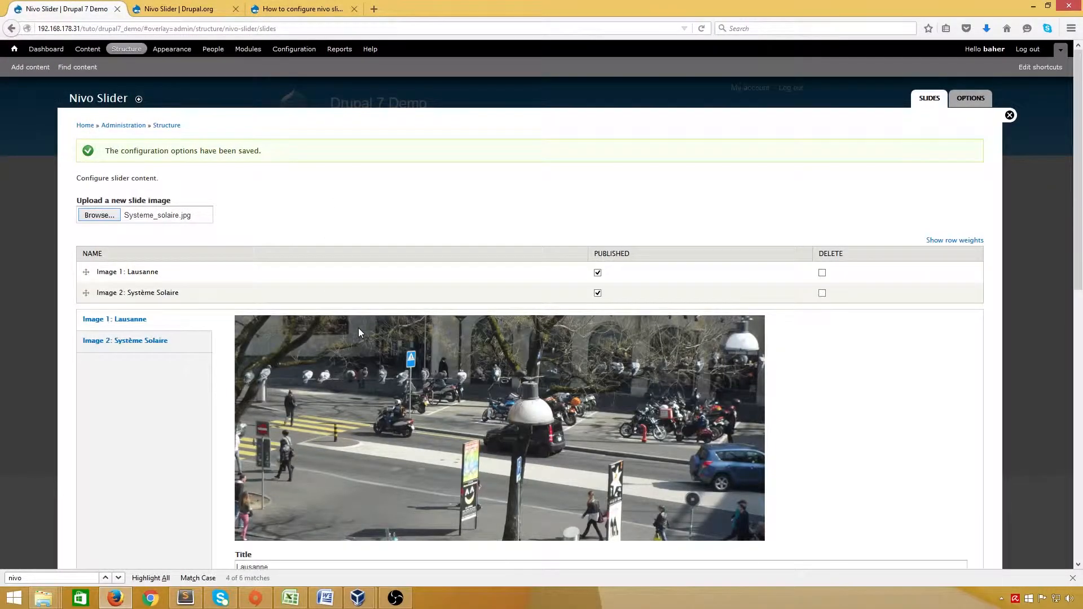
scroll(358, 333, down, 10)
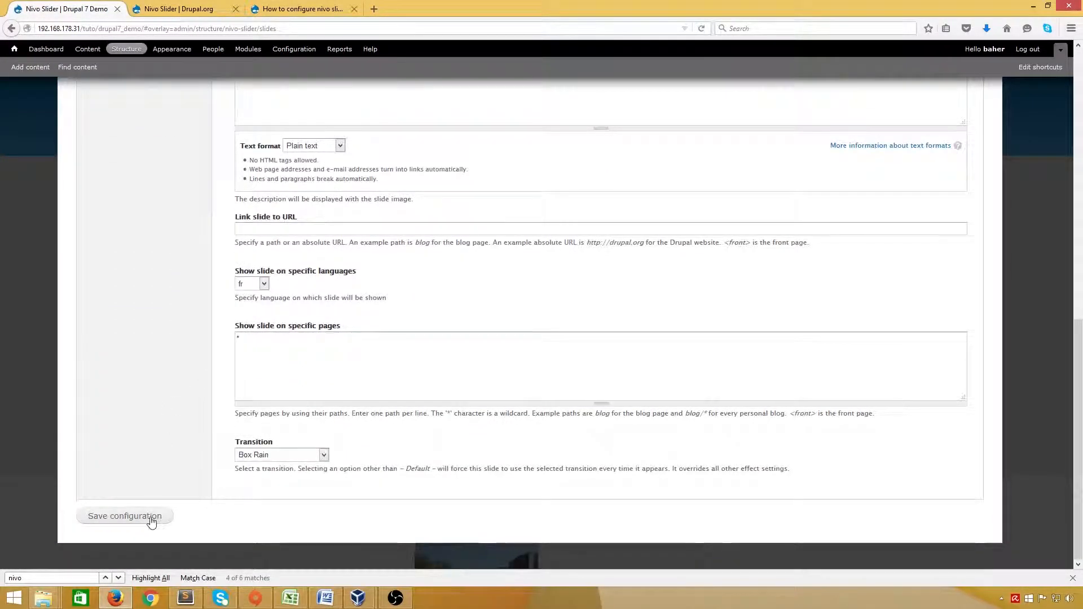
click(150, 519)
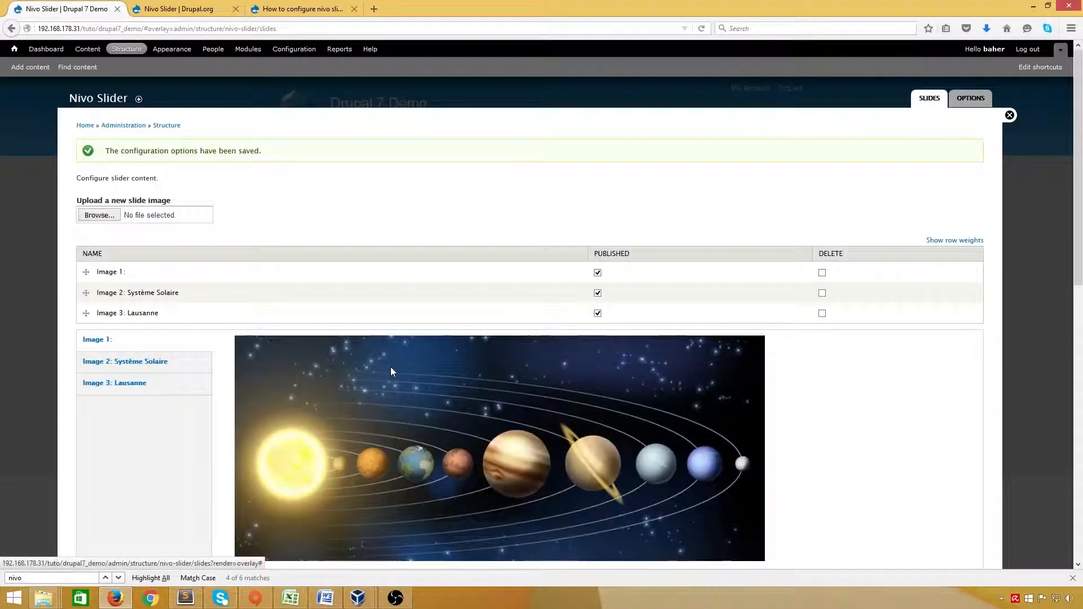
Enter Solar System as both the title and the description of the new untitled slide.
scroll(390, 367, down, 3)
click(241, 393)
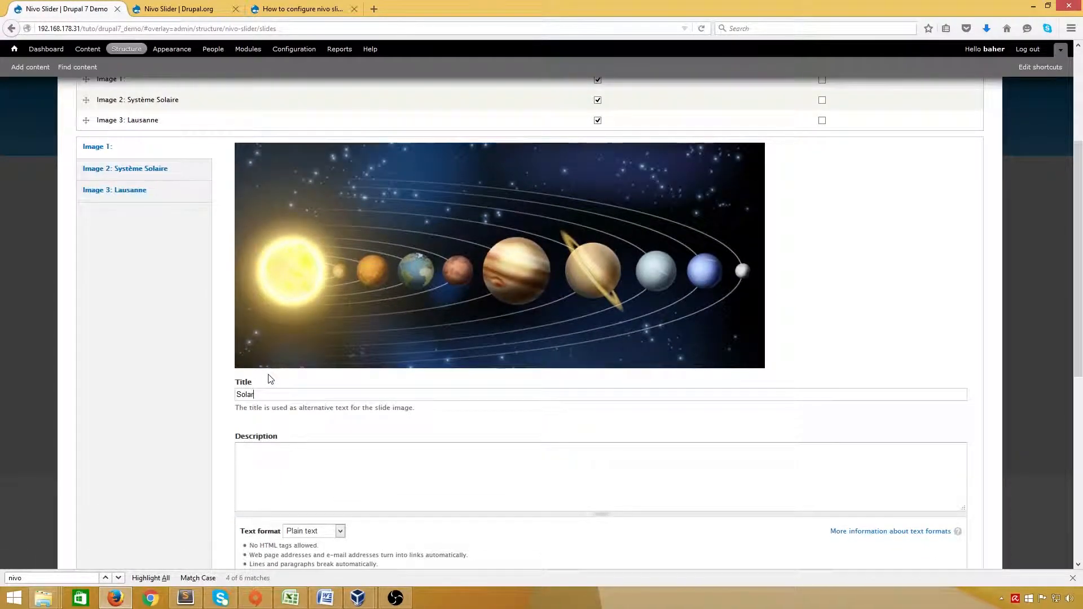
text(Solar System)
key(Tab)
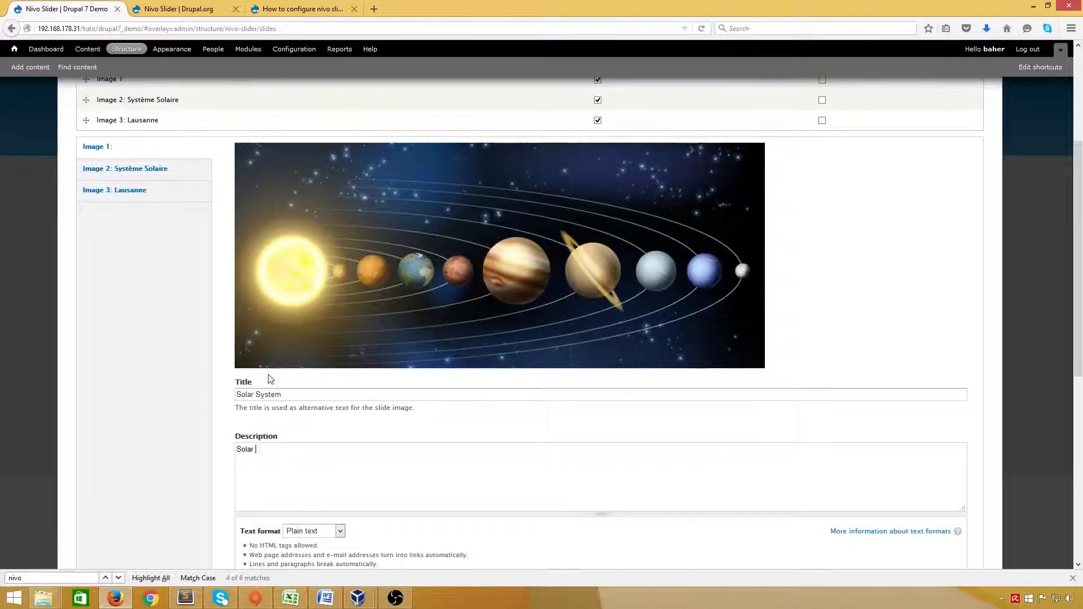
text(Solar System)
Restrict the new solar system slide to the en language and save the configuration.
scroll(341, 406, down, 4)
click(264, 413)
click(248, 433)
scroll(248, 433, down, 2)
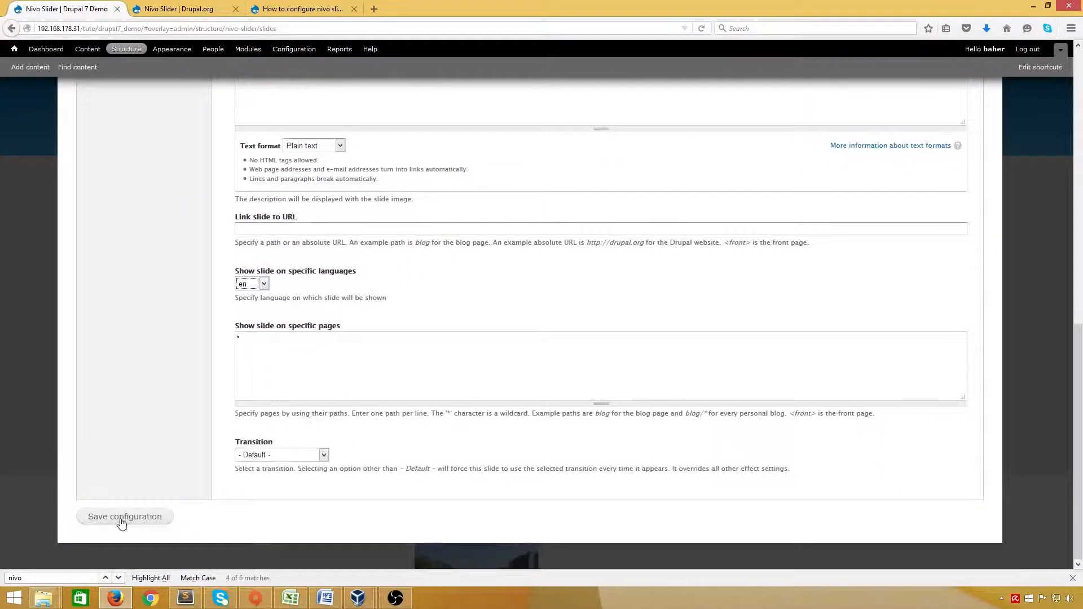
click(124, 518)
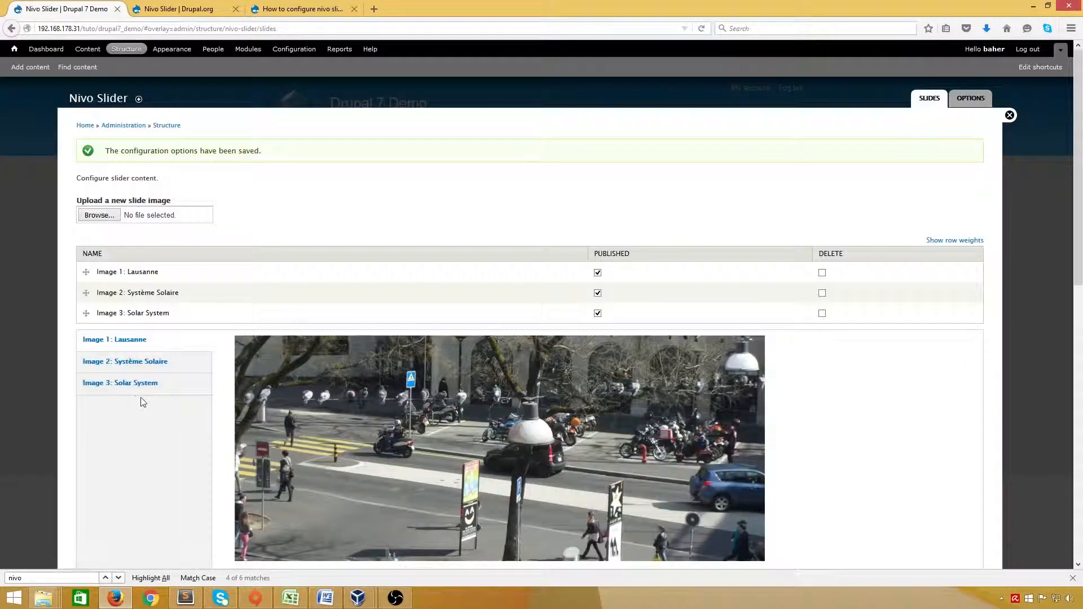
Replace the Lausanne slide's description with Ville and save the configuration.
click(135, 368)
click(141, 344)
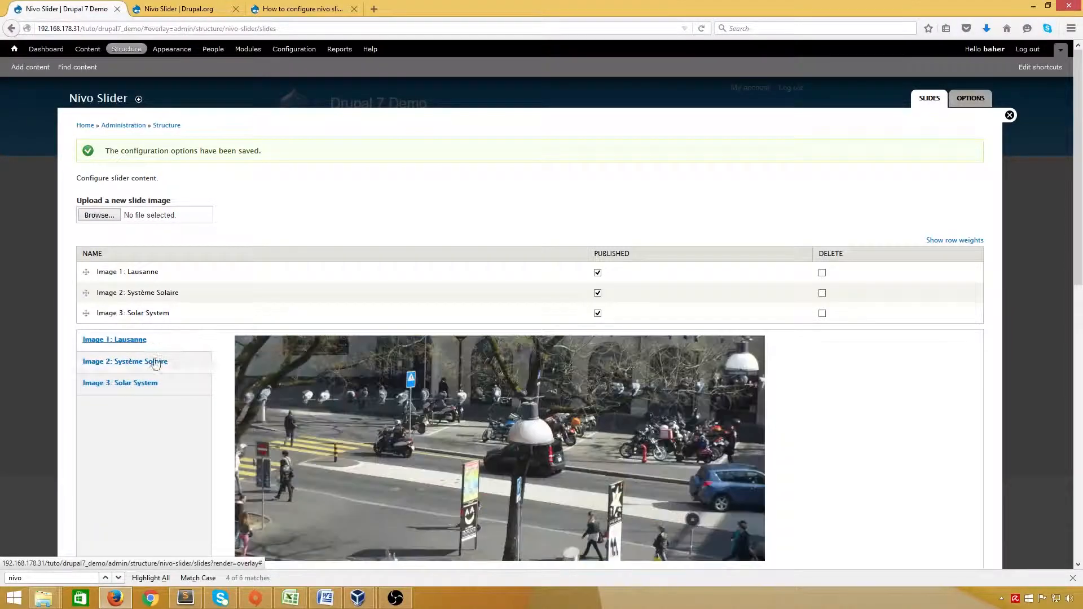
scroll(198, 379, down, 5)
click(254, 448)
drag(254, 449, 201, 443)
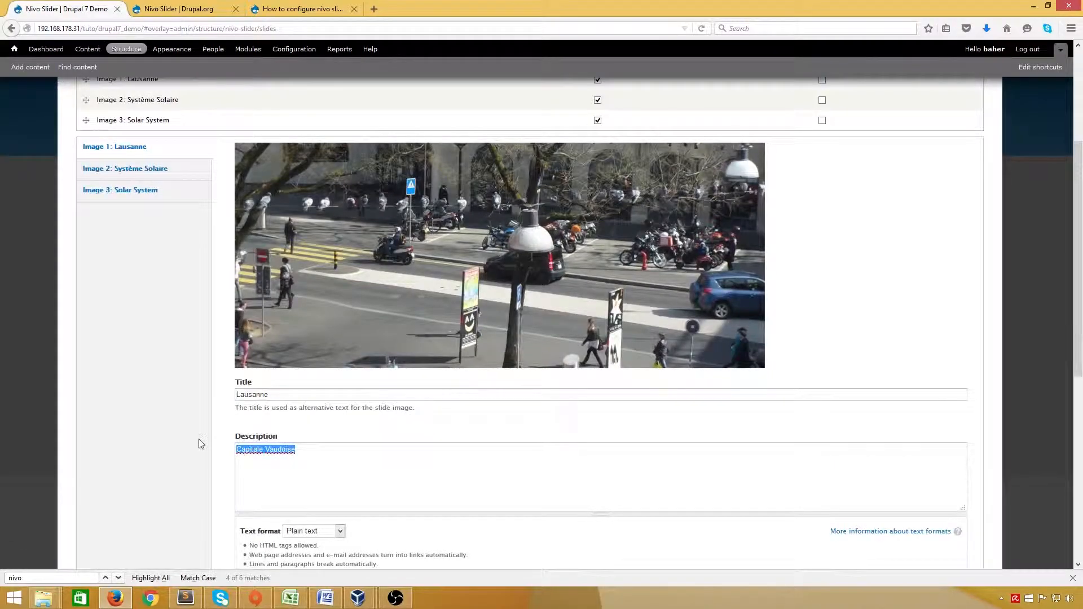
text(Ville)
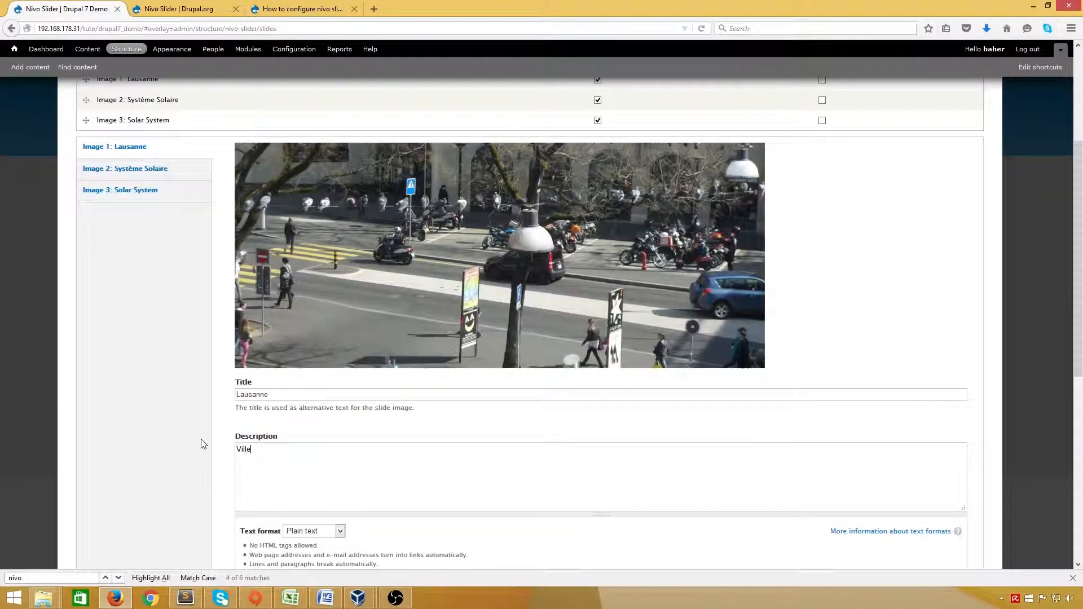
scroll(200, 438, down, 5)
scroll(201, 436, down, 1)
click(128, 516)
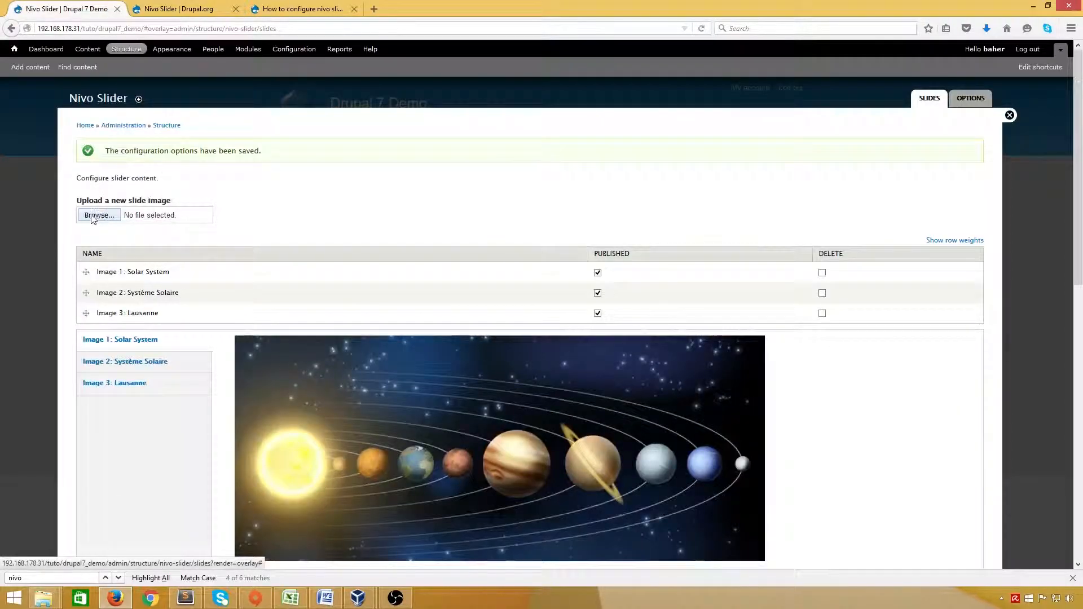
Upload Lausanne.JPG from the image folder as another new slide and save the configuration.
click(97, 216)
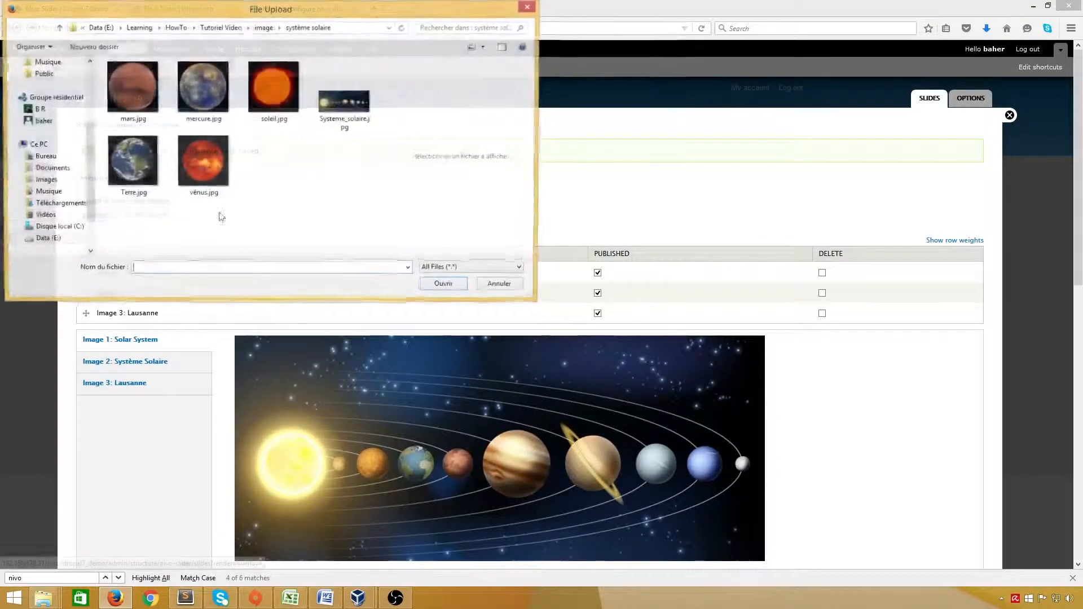
click(264, 28)
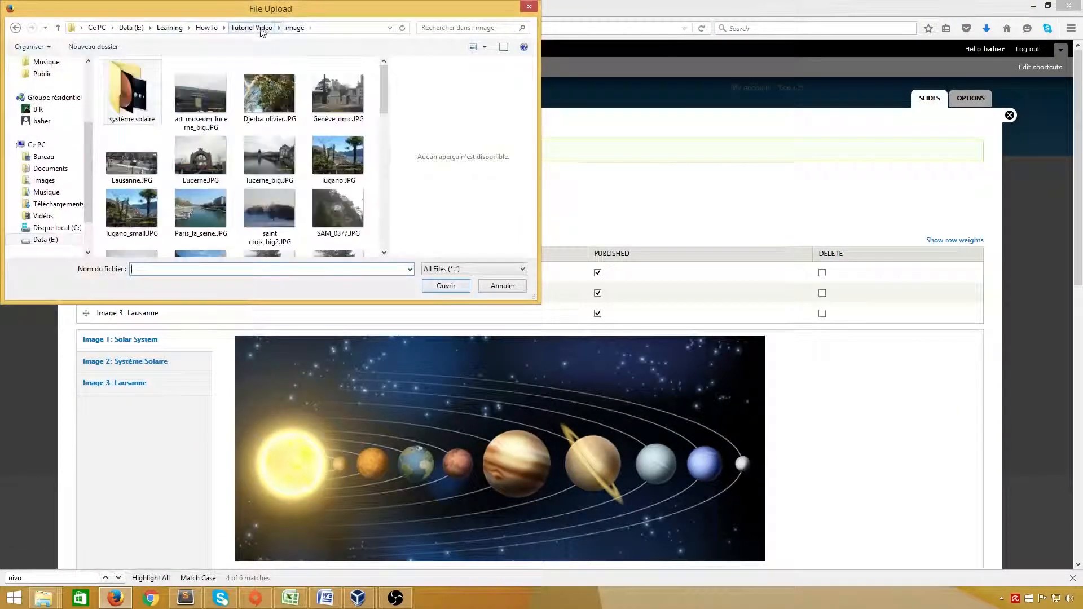
click(246, 96)
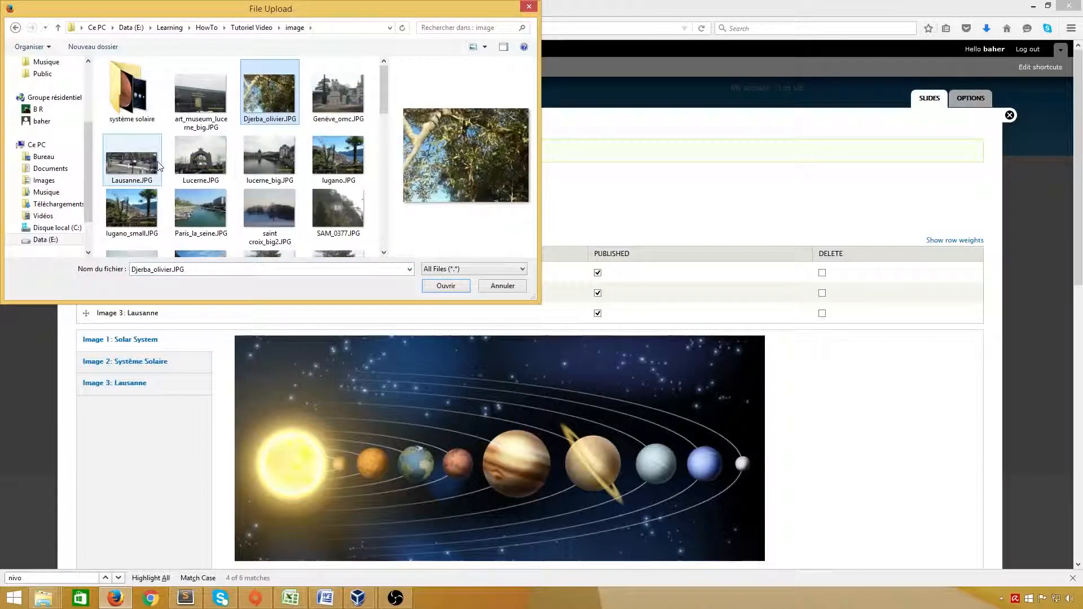
double_click(132, 161)
scroll(218, 299, down, 5)
scroll(218, 298, down, 5)
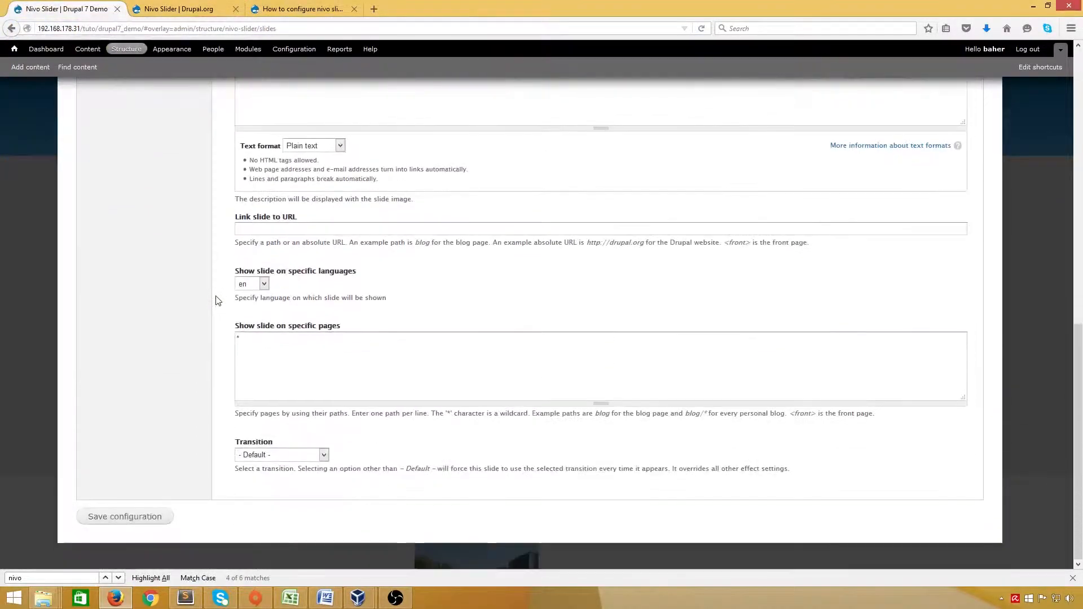
click(123, 516)
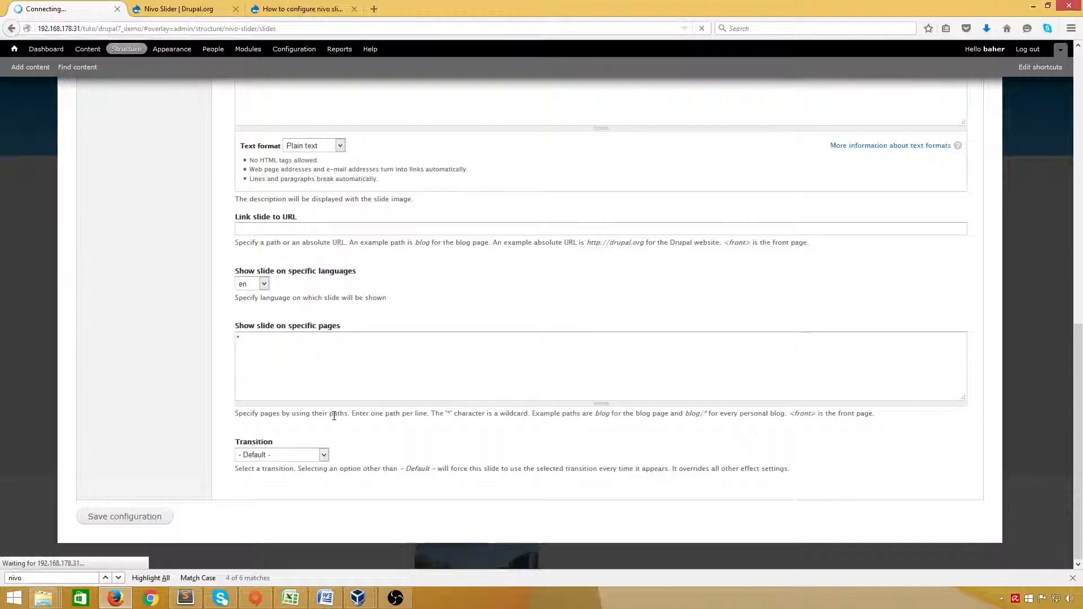
Give the new untitled street-scene slide the title Lausanne and the description City.
scroll(333, 415, down, 10)
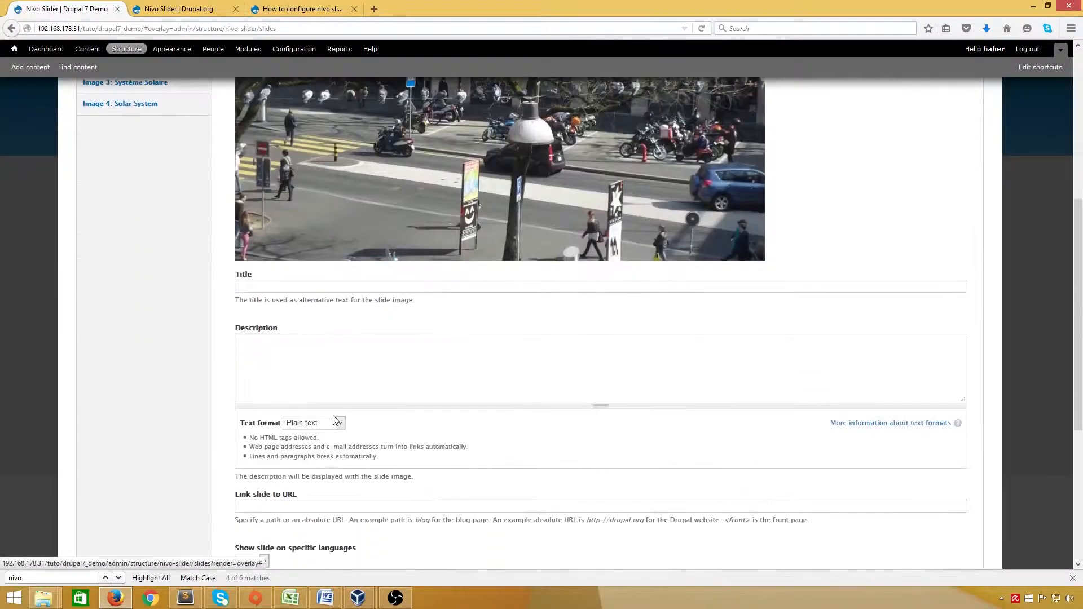
scroll(285, 375, up, 5)
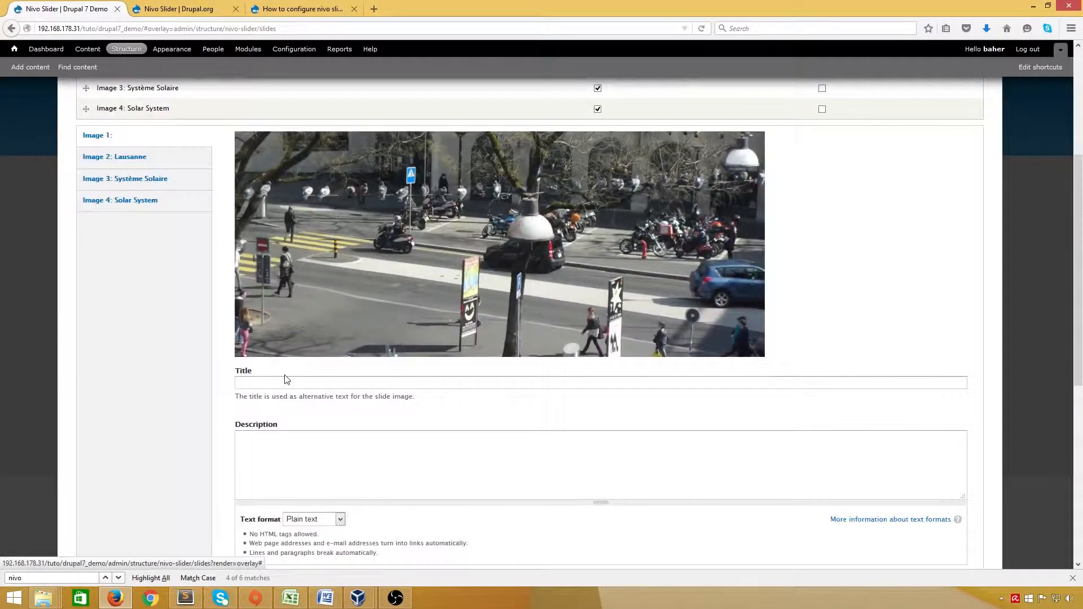
click(270, 445)
text(L)
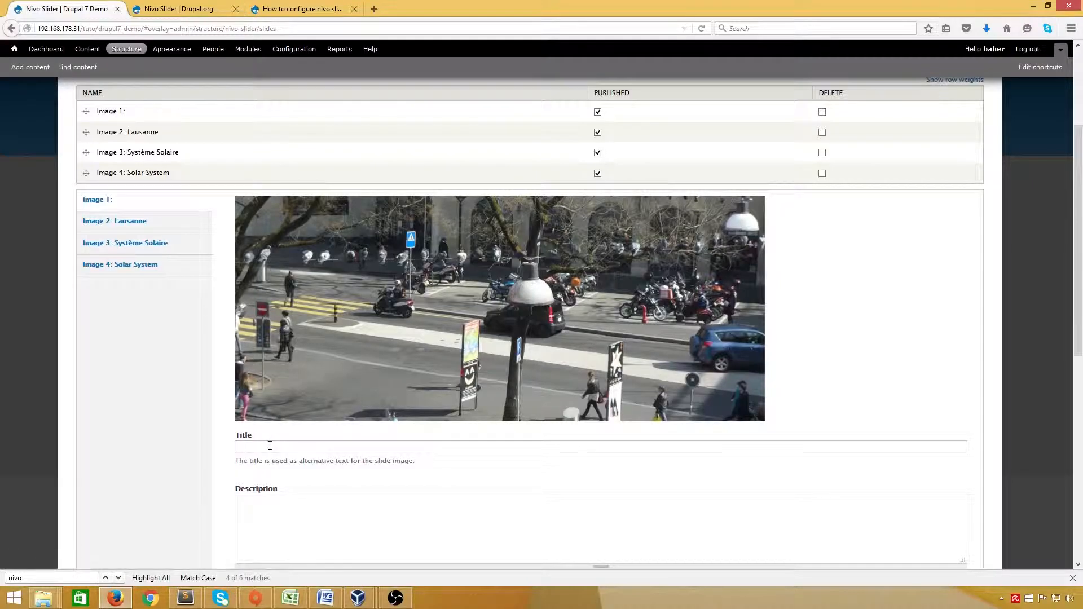
text(asau)
click(267, 519)
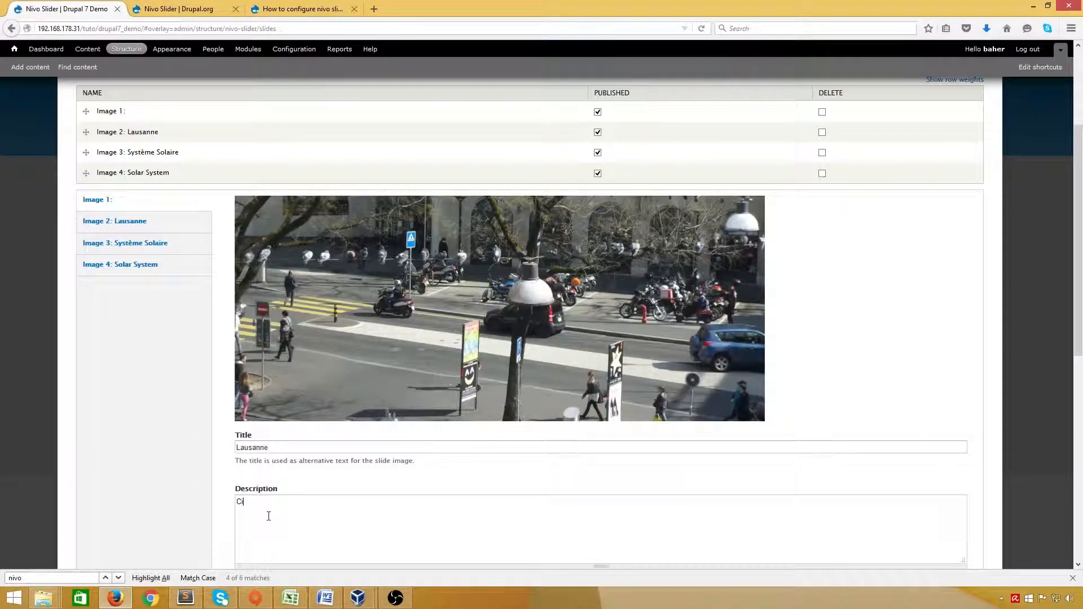
Restrict the new Lausanne slide to the en language and save the configuration.
scroll(279, 503, down, 8)
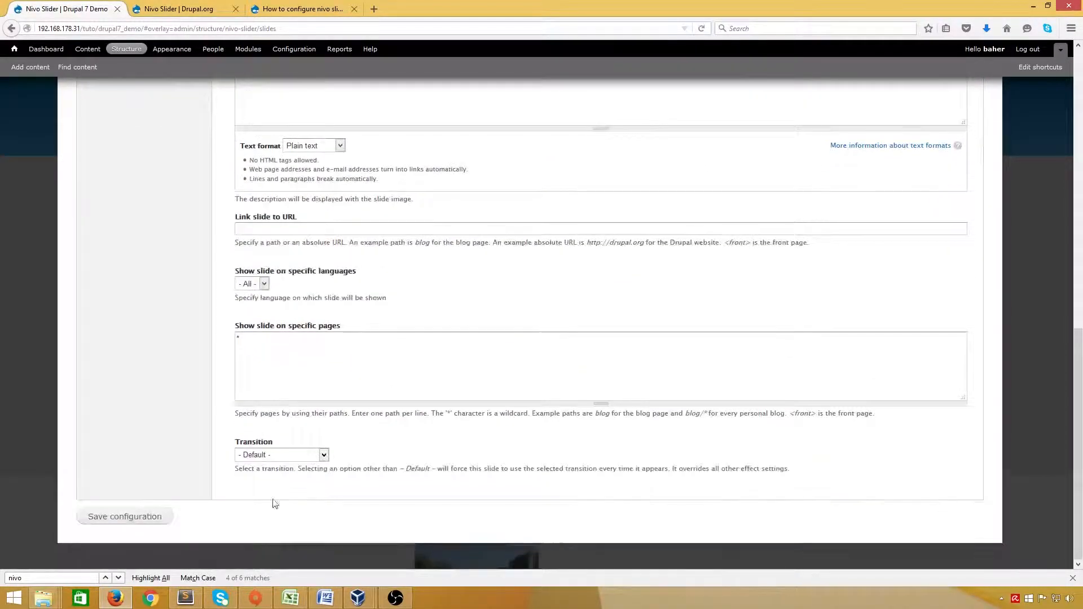
click(265, 283)
click(241, 306)
click(119, 517)
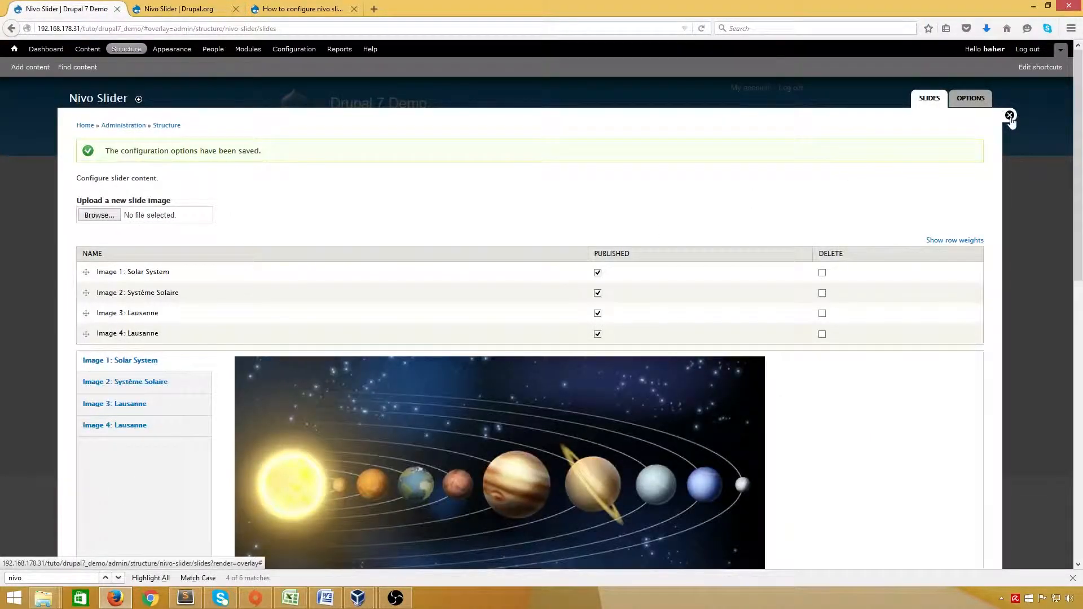
Close the slide configuration and check the home page slider's slides in English and in Français.
click(1009, 116)
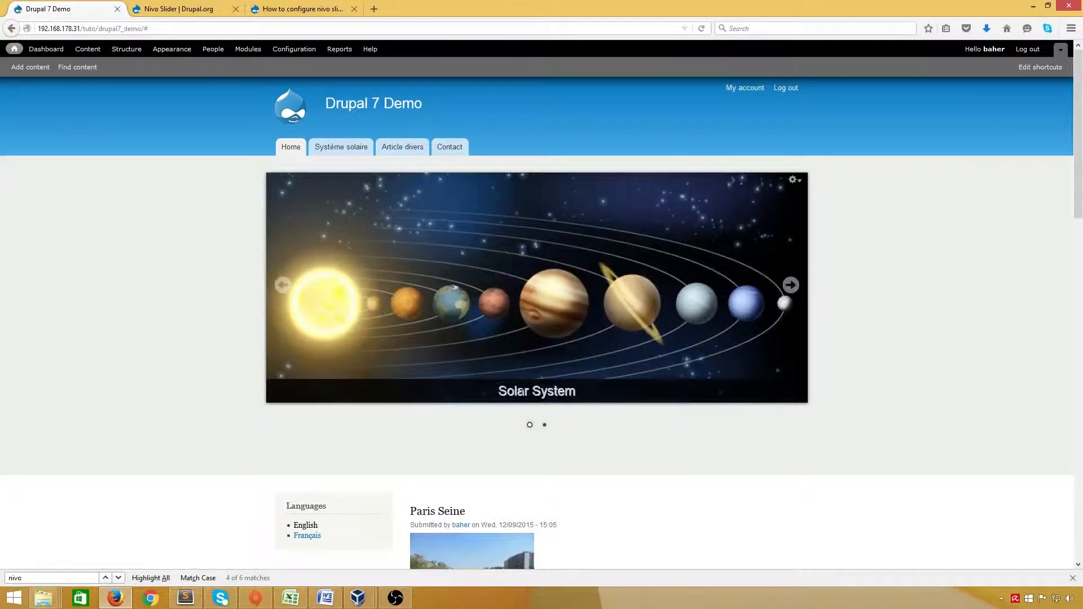
click(792, 285)
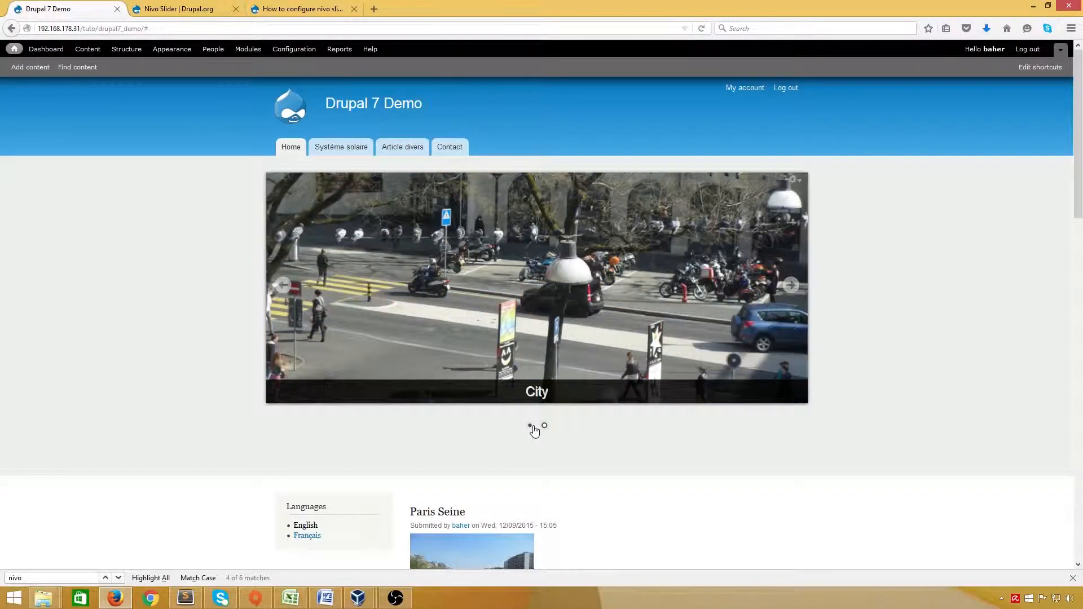
scroll(305, 472, down, 2)
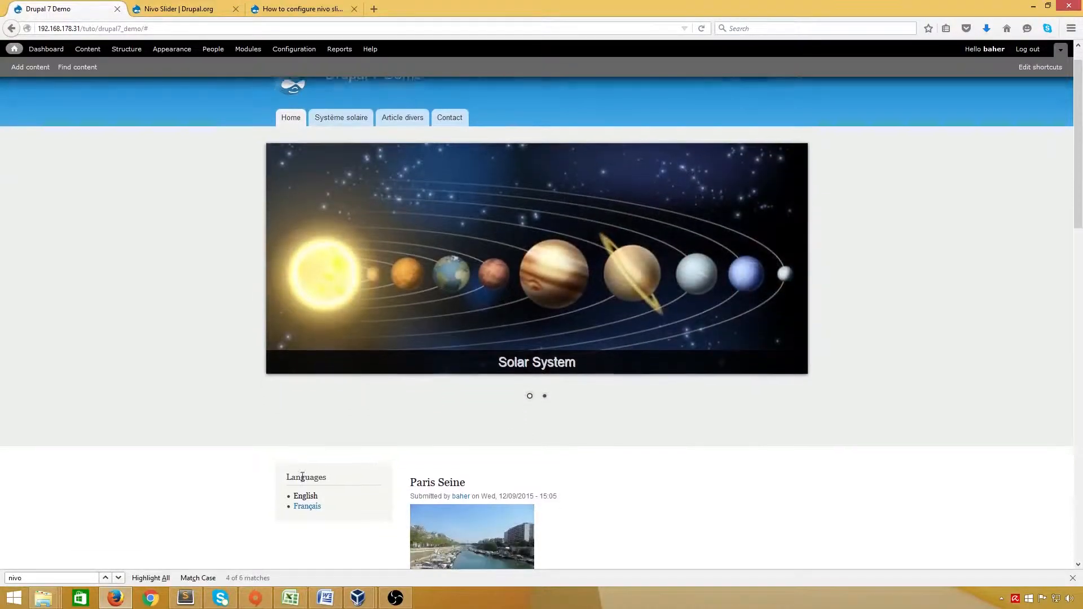
click(308, 473)
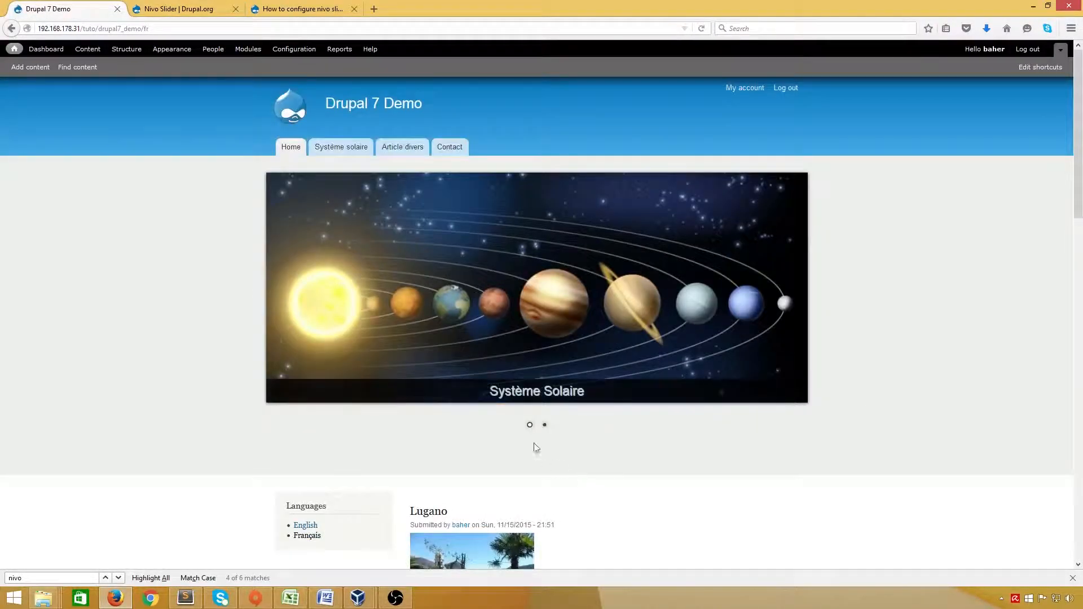
click(545, 426)
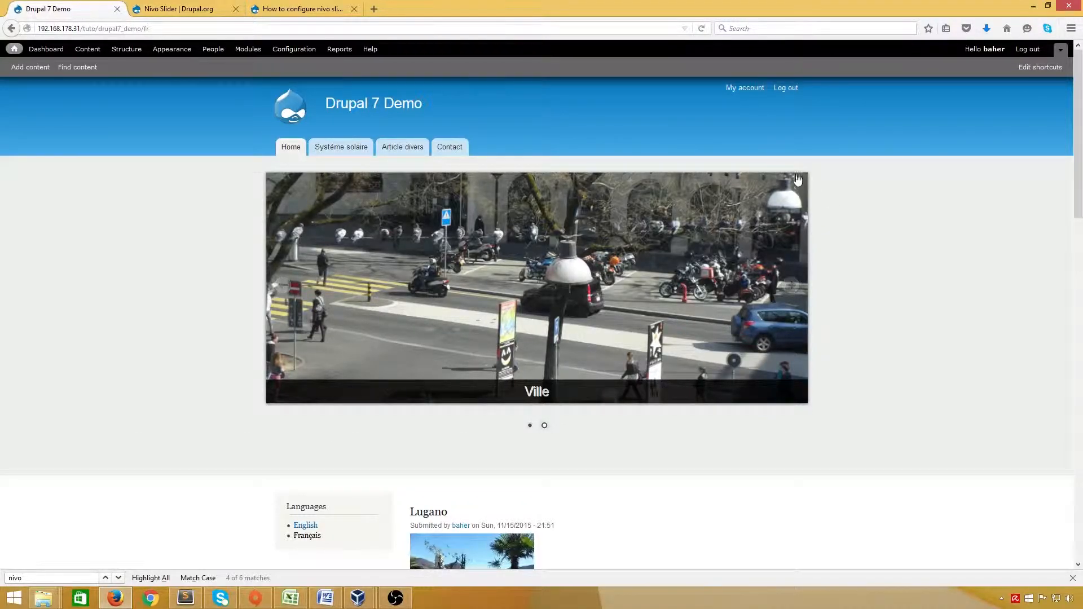
Link the Solar System slide to the URL /en_article in the slider's slide configuration and save it.
click(798, 186)
click(753, 205)
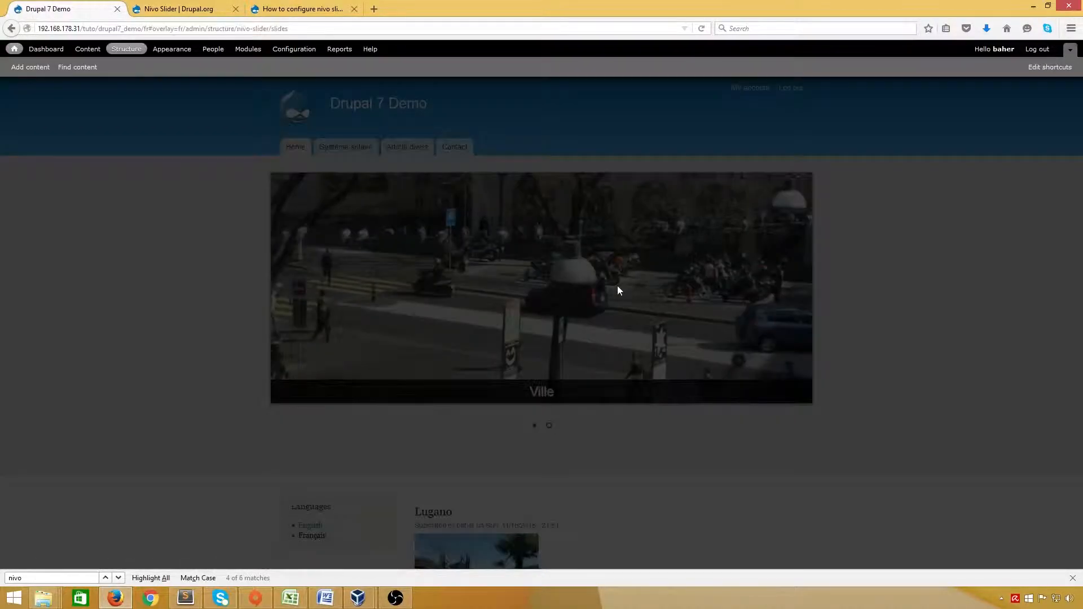
scroll(572, 304, down, 6)
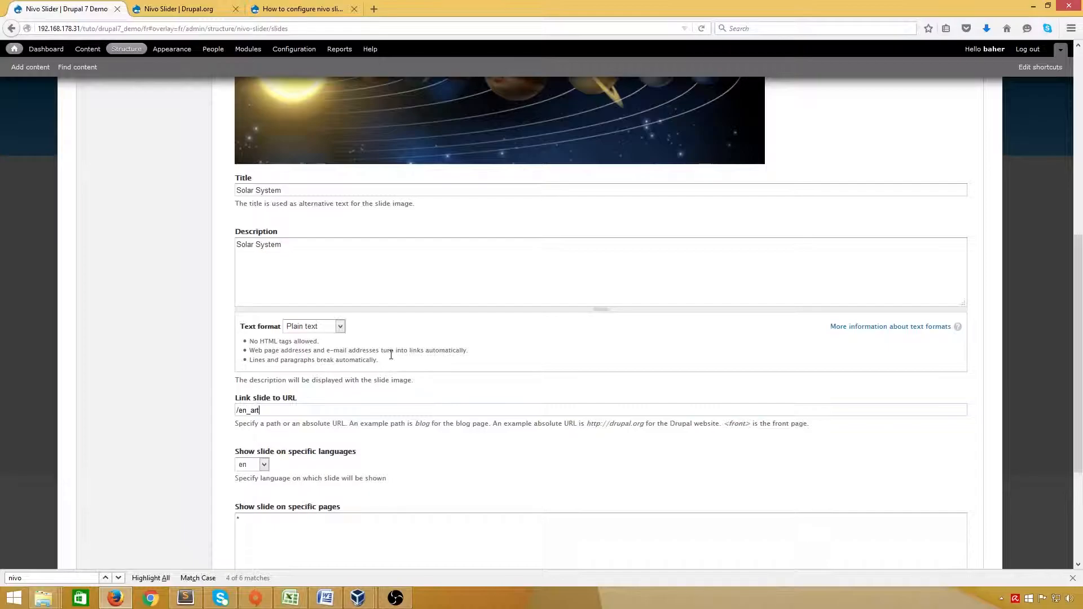
key(ctrl+a)
key(ctrl+c)
scroll(261, 319, down, 5)
click(120, 515)
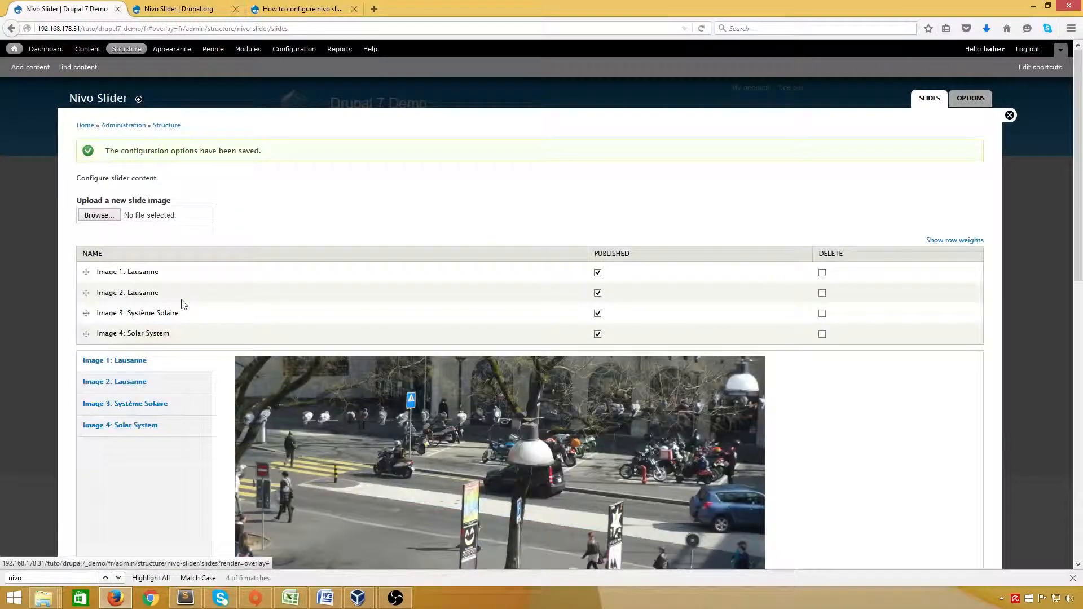
Link the French Lausanne slide with the description Ville to /fr_article and save the configuration.
scroll(145, 314, down, 3)
click(133, 248)
scroll(215, 352, down, 3)
scroll(261, 417, down, 2)
click(252, 378)
key(ctrl+v)
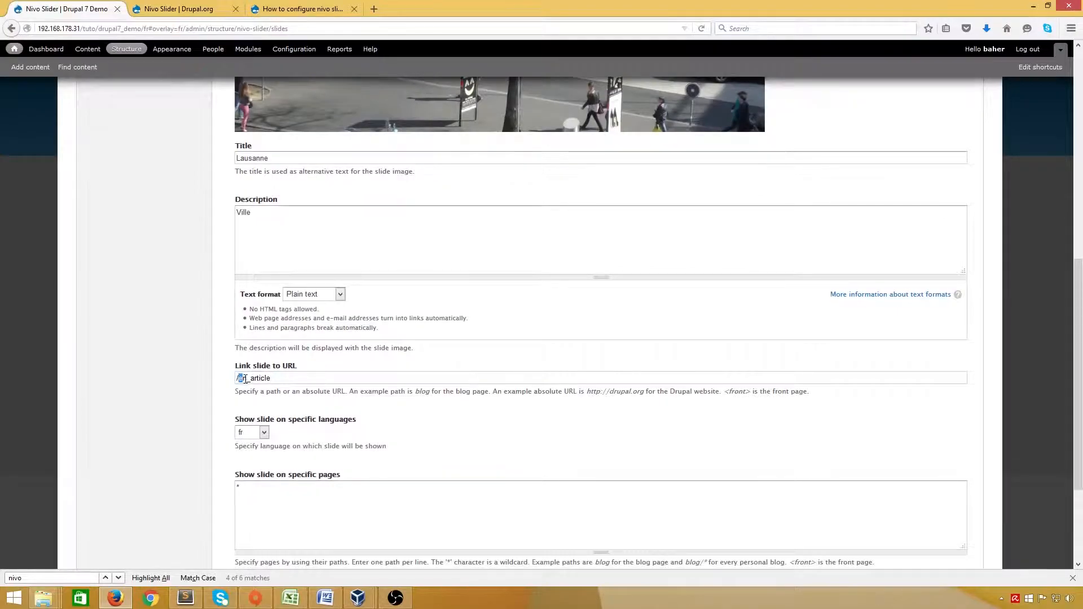
text(fr)
scroll(310, 395, down, 1)
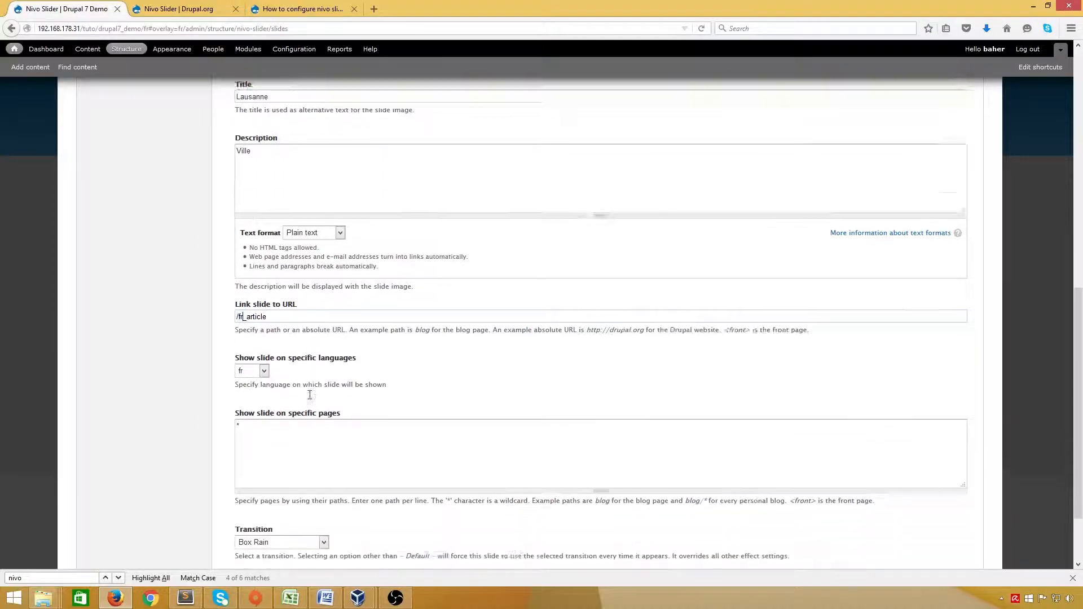
scroll(310, 394, down, 2)
click(148, 520)
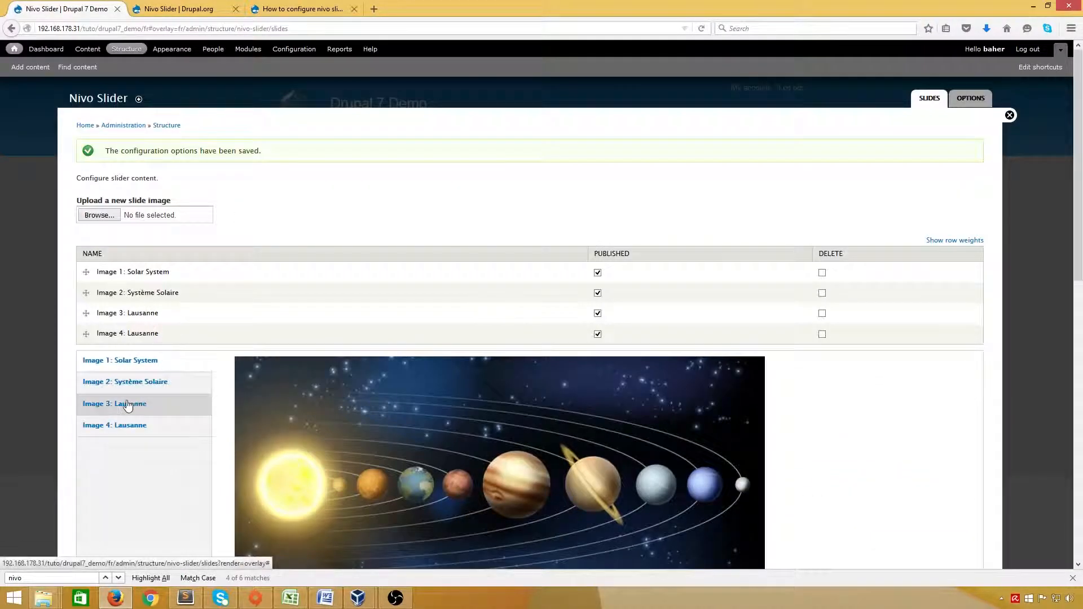
Link the English Lausanne slide with the description City to /en_article and save the configuration.
click(127, 404)
scroll(220, 364, down, 10)
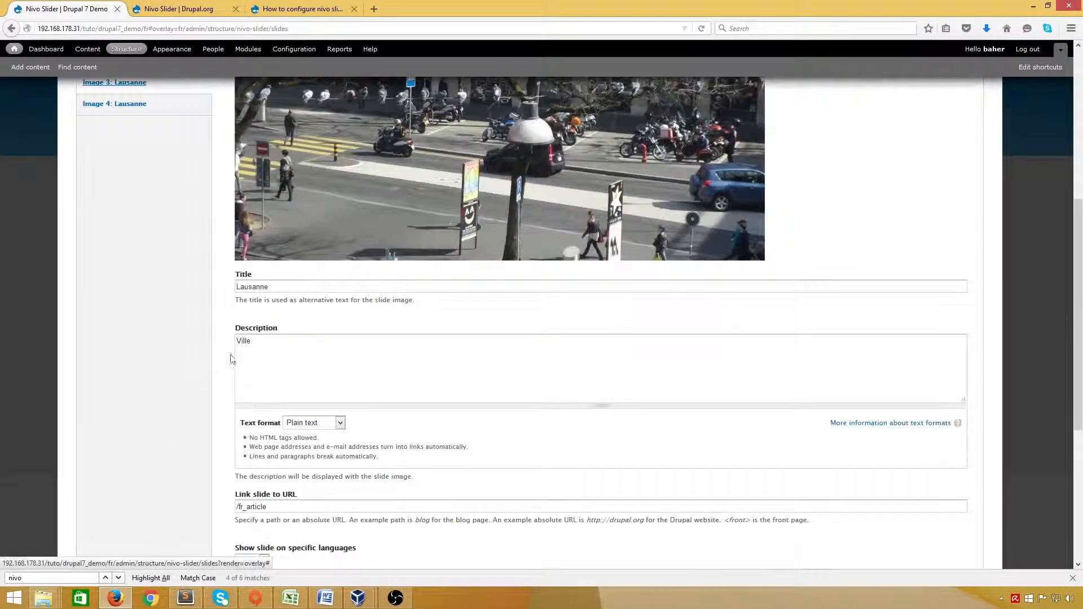
scroll(260, 415, up, 4)
click(151, 210)
scroll(158, 293, down, 5)
scroll(169, 313, up, 5)
scroll(136, 273, down, 6)
click(248, 241)
text(/en-article)
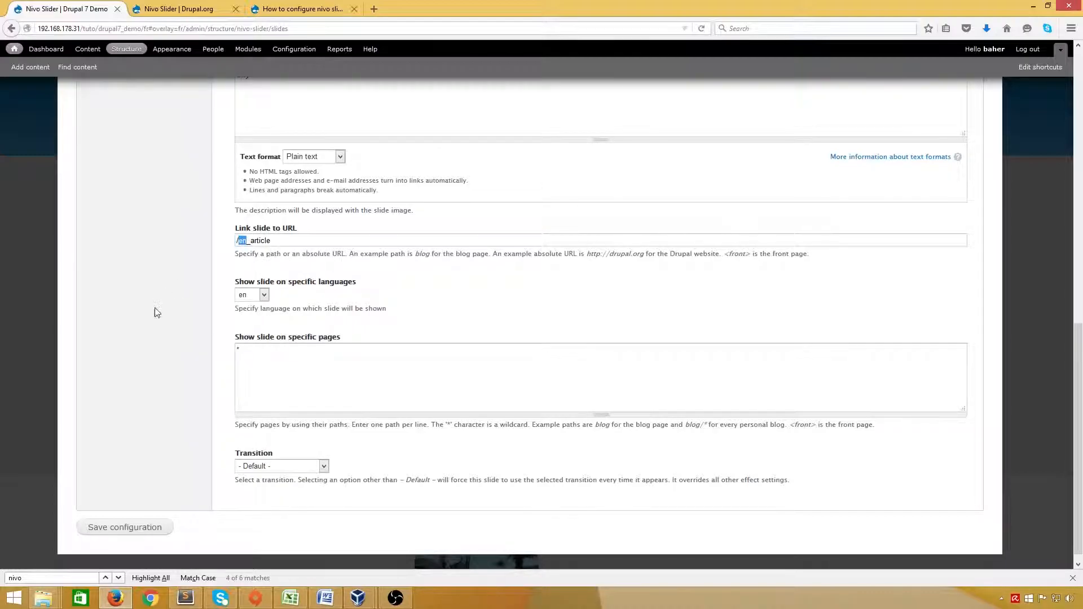
text(fr)
scroll(136, 508, down, 1)
click(151, 516)
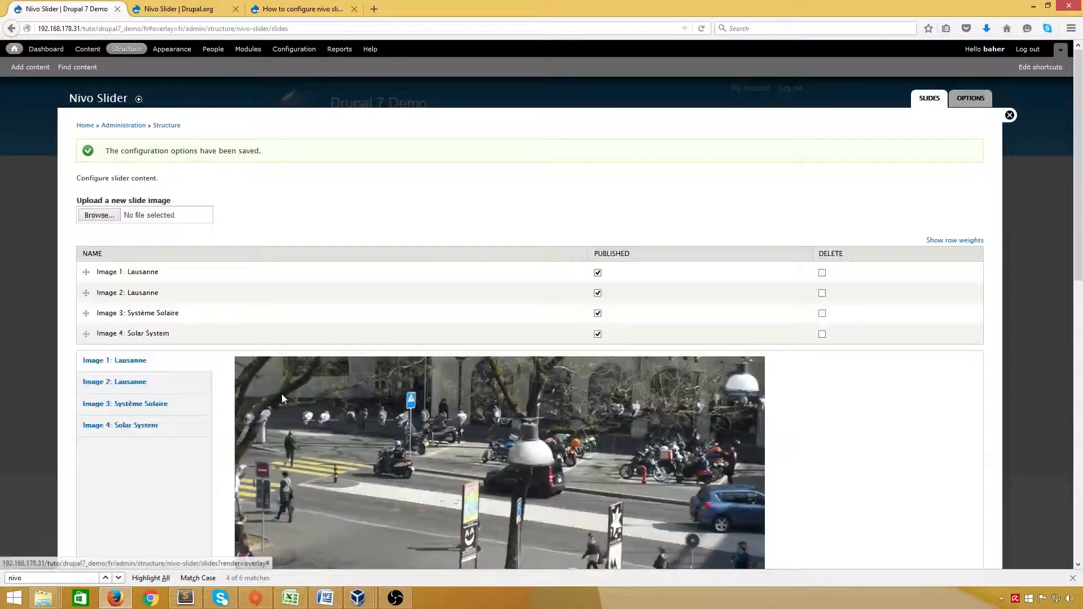
Check the link URLs of the Ville and City versions of the Lausanne slide.
click(119, 382)
scroll(136, 384, down, 5)
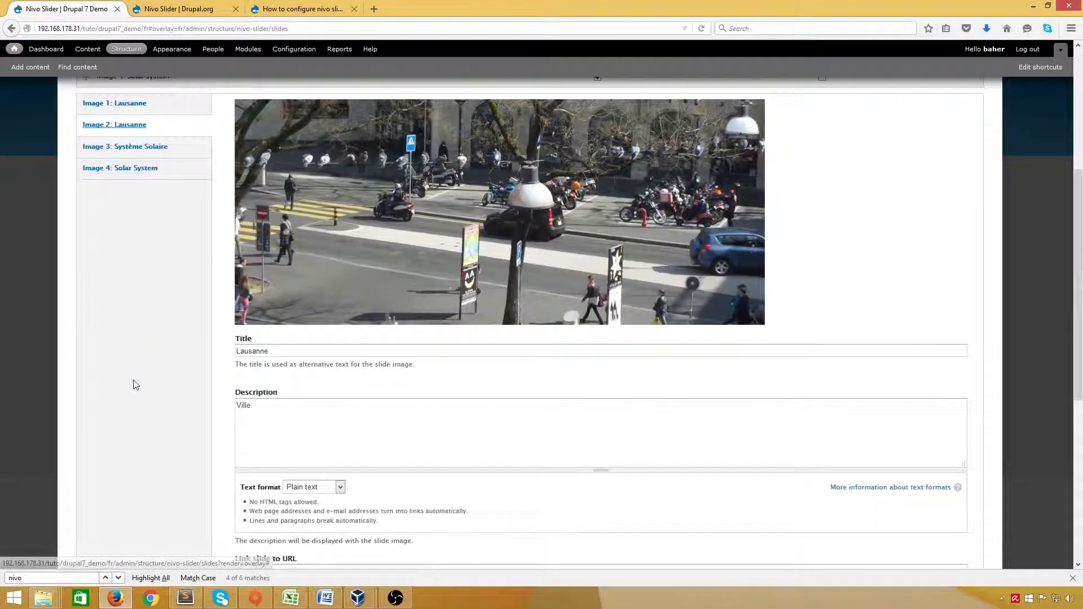
scroll(136, 389, down, 3)
scroll(135, 395, up, 6)
click(120, 303)
scroll(141, 388, down, 5)
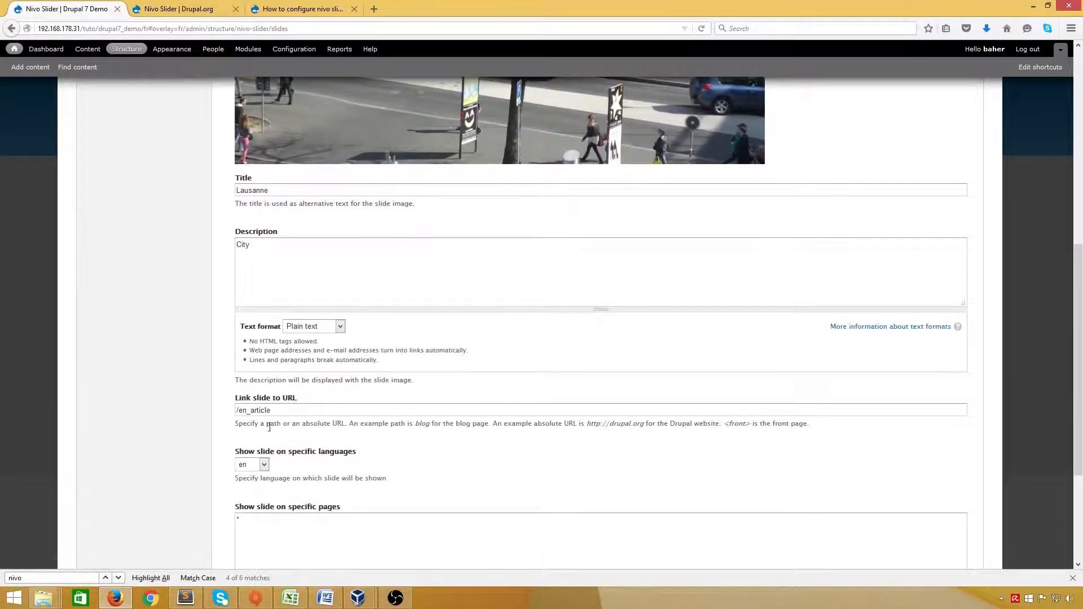
scroll(270, 428, up, 6)
Link the Système Solaire slide to /fr_article and save the configuration.
click(141, 404)
scroll(144, 429, down, 5)
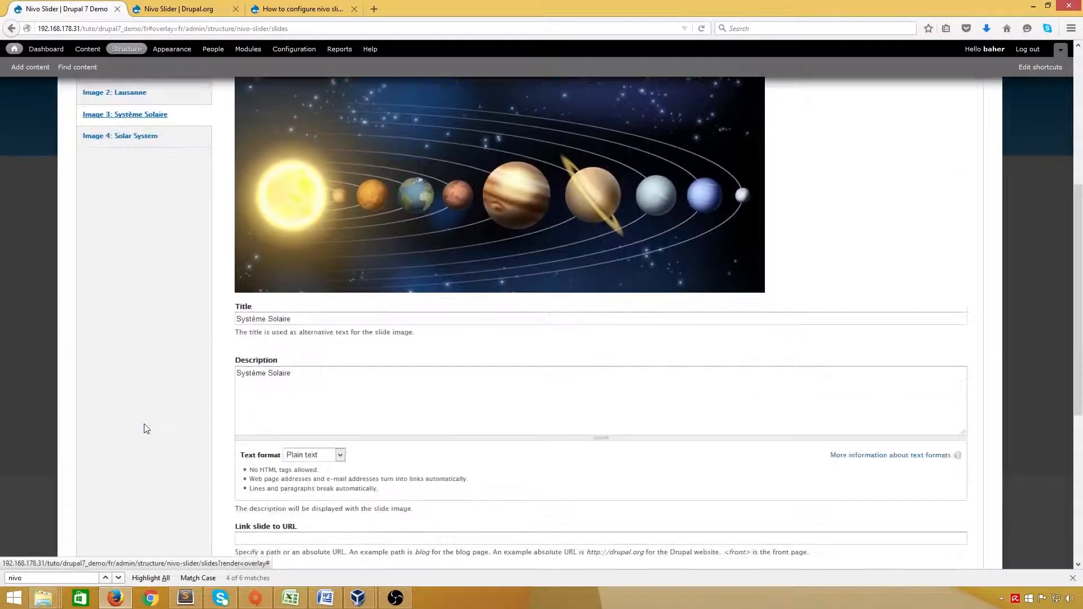
scroll(144, 429, down, 3)
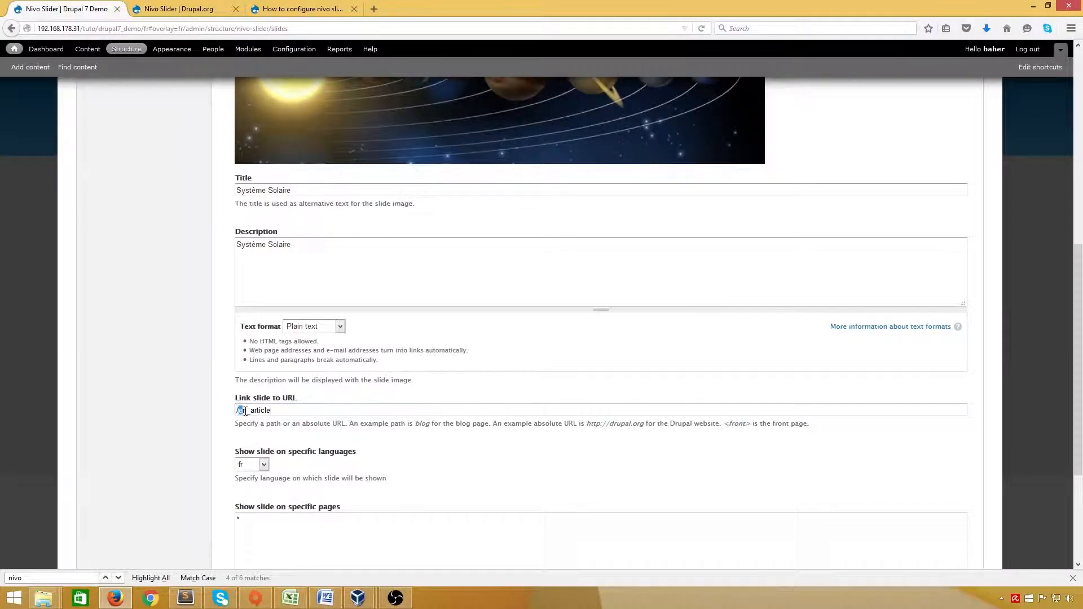
text(fr)
scroll(213, 431, down, 3)
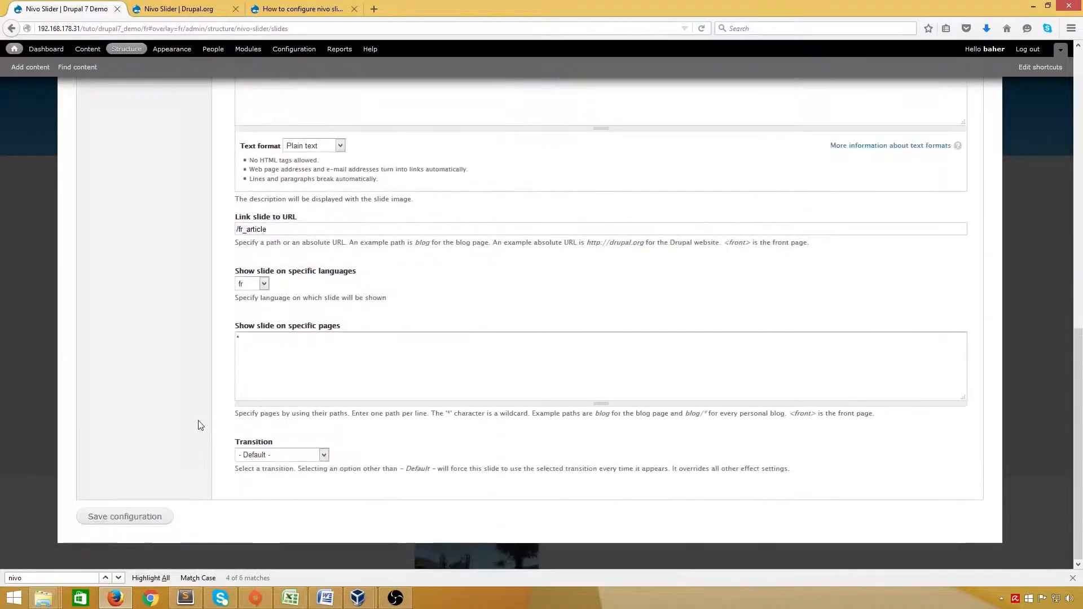
click(130, 516)
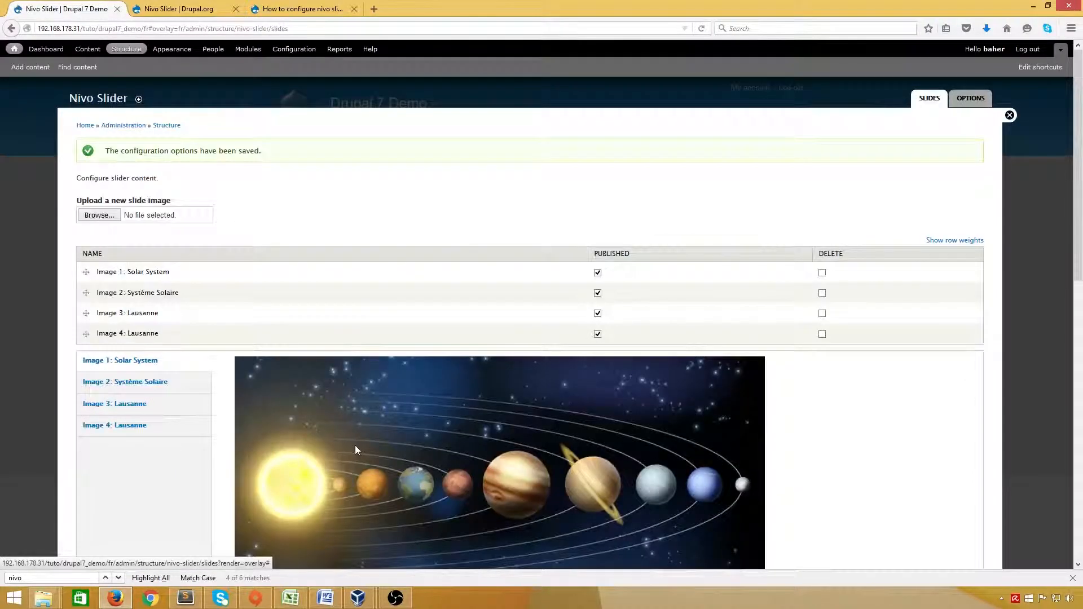
Set the Solar System slide's transition to Random and save the configuration.
scroll(354, 445, down, 15)
click(303, 455)
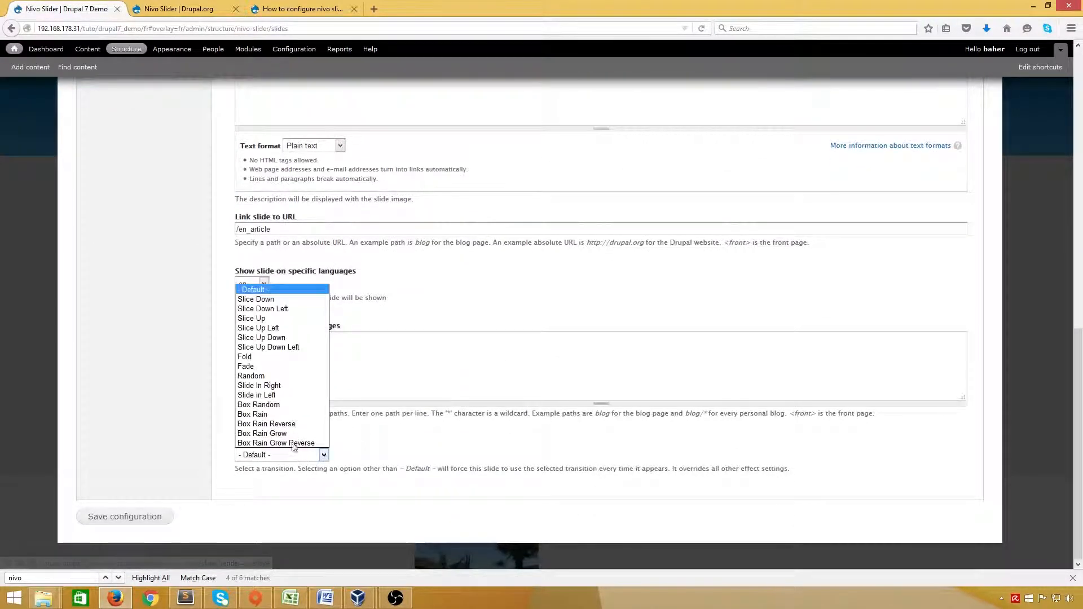
click(264, 376)
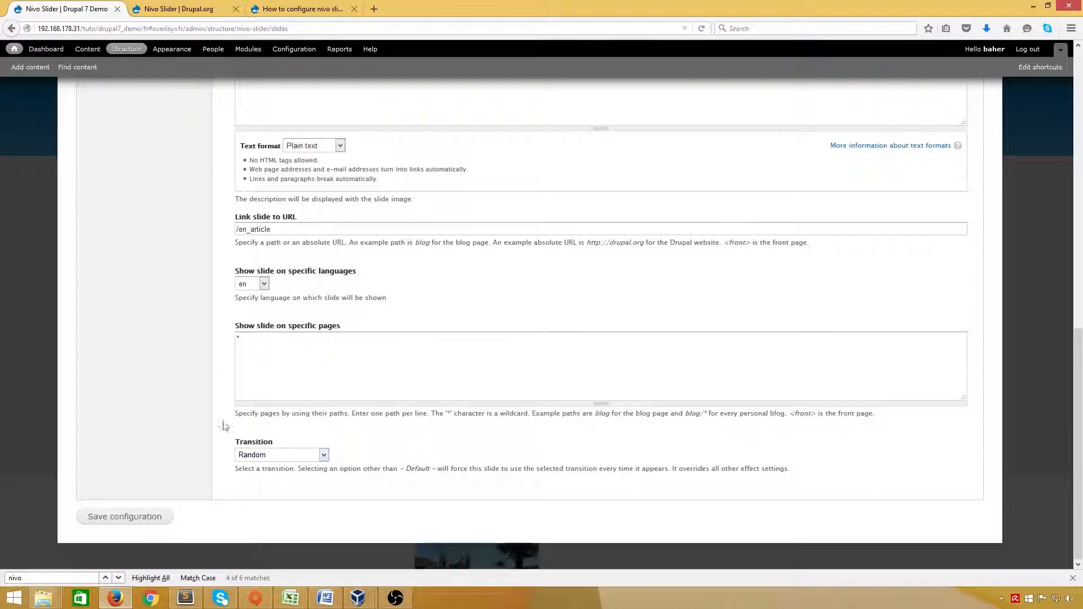
click(154, 516)
Set the English Lausanne slide's transition to Box Rain Grow and save the configuration.
scroll(121, 382, down, 1)
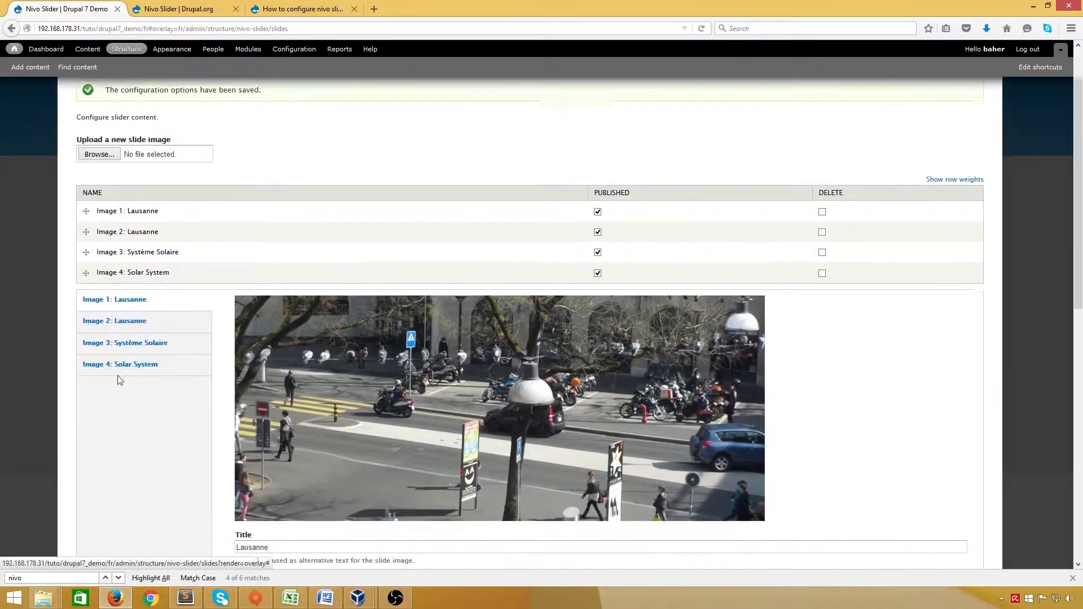
scroll(118, 363, down, 7)
scroll(118, 363, down, 2)
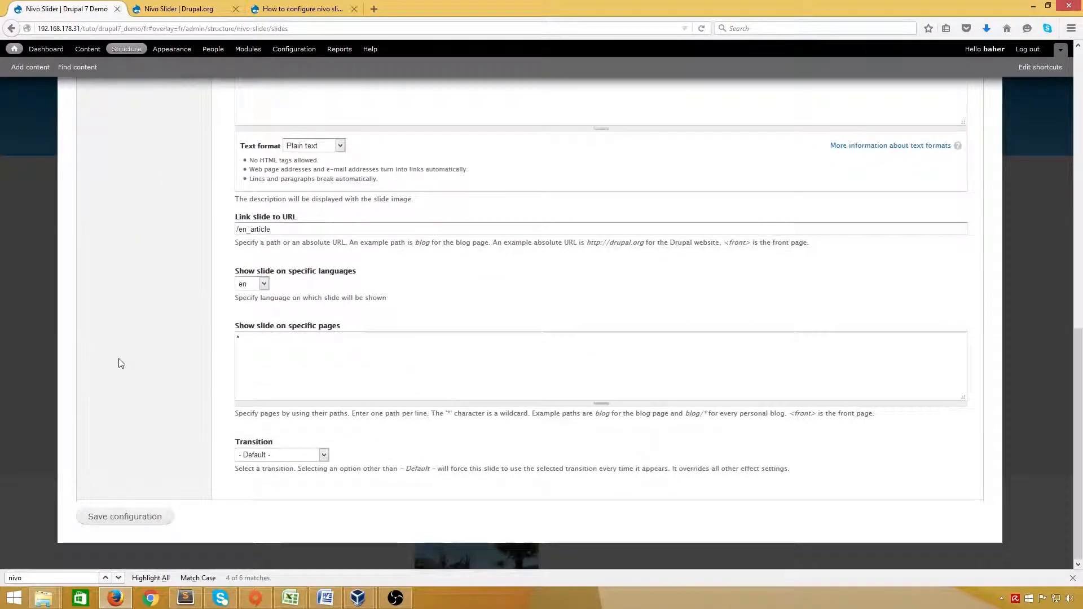
click(276, 454)
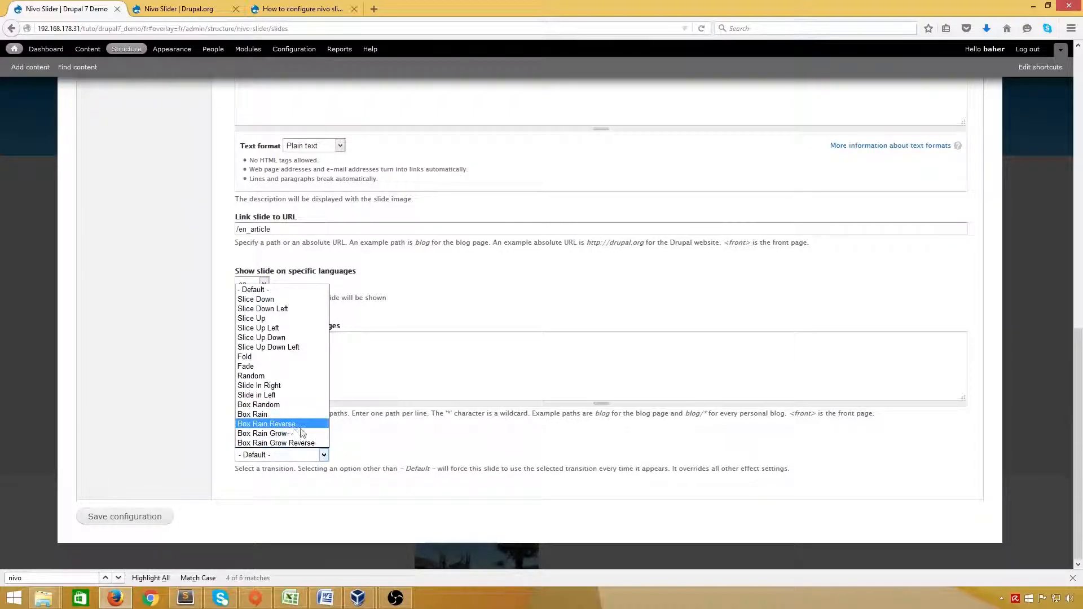
click(282, 433)
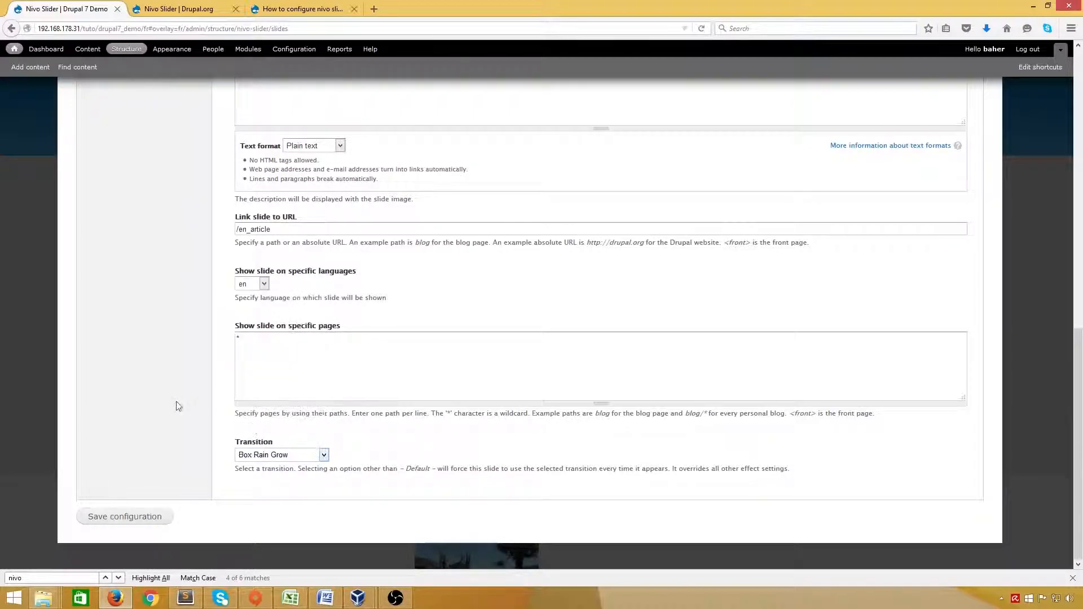
click(147, 517)
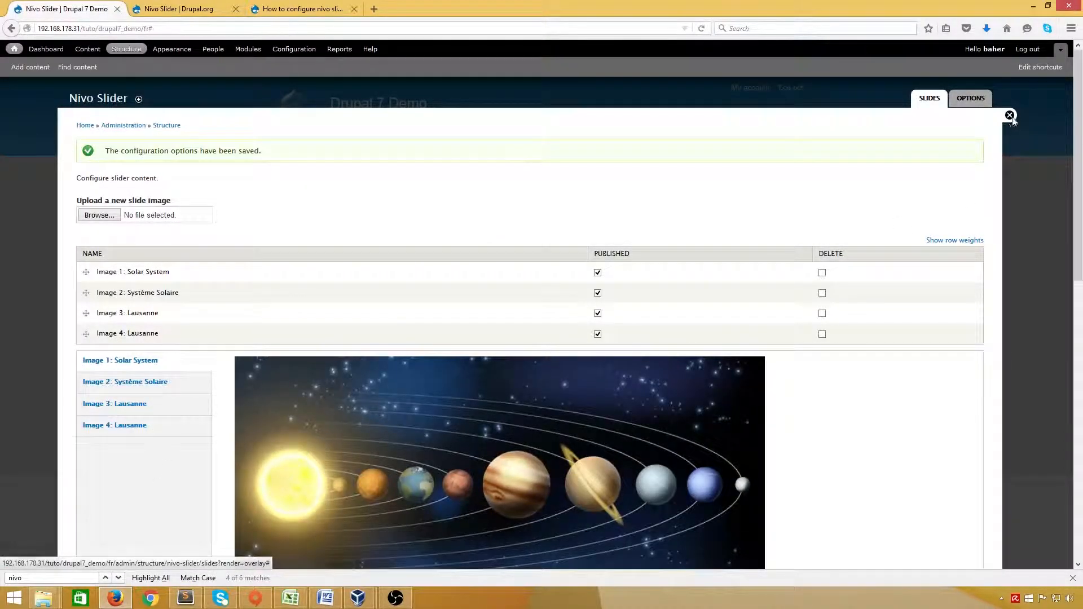
Close the slide configuration and test the French slide's link from the home page, also trying its address without the /fr language prefix.
click(1010, 116)
click(484, 357)
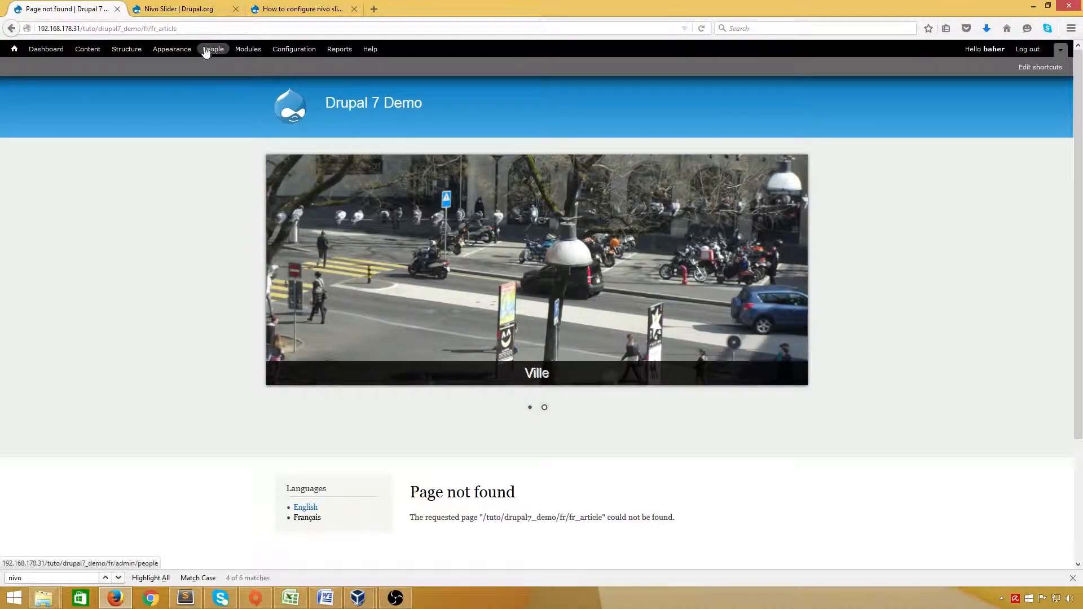
click(145, 28)
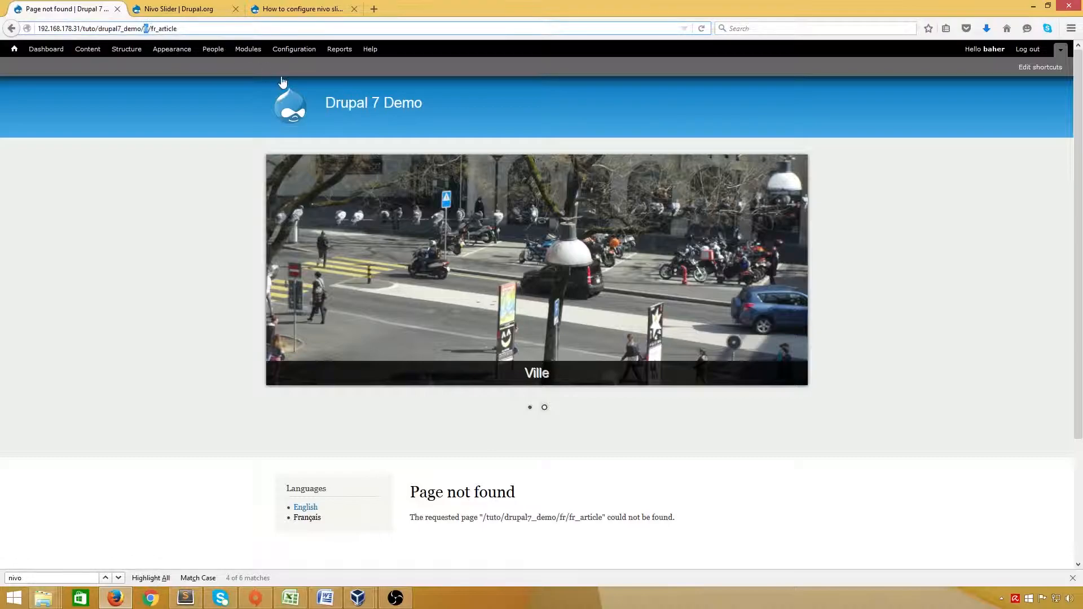
key(BackSpace)
key(Return)
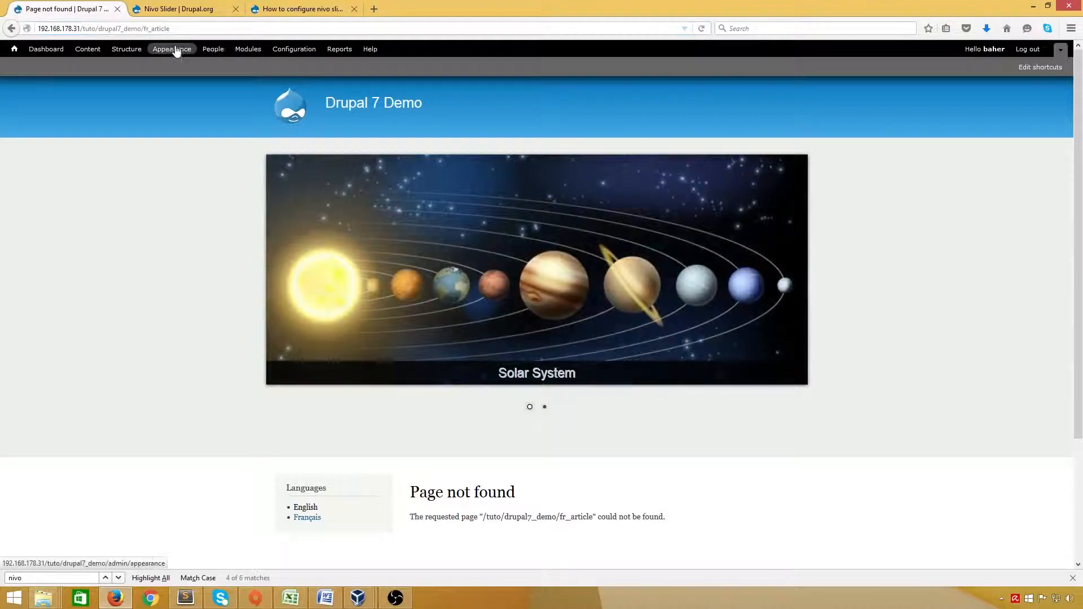
Copy the page path of the Fr article view from its settings and close the view without changing it.
click(126, 49)
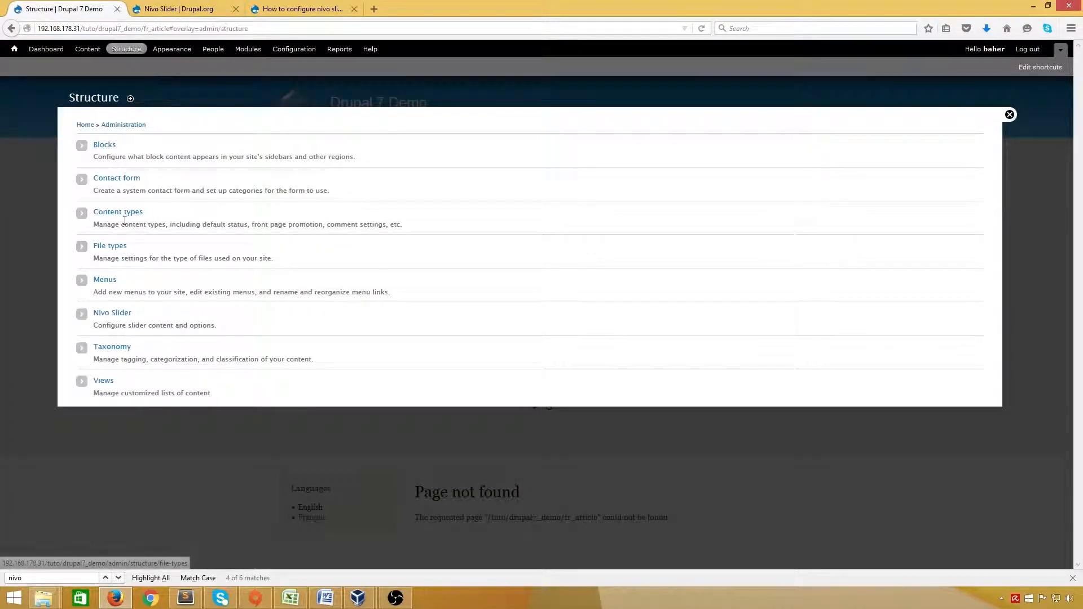
click(102, 380)
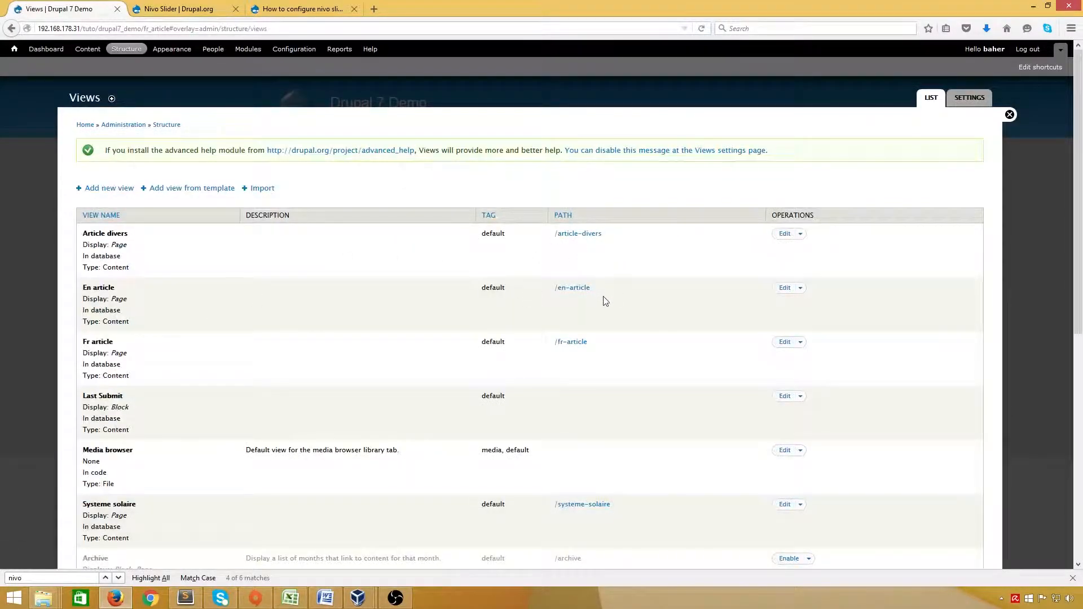
drag(602, 346, 559, 348)
click(785, 343)
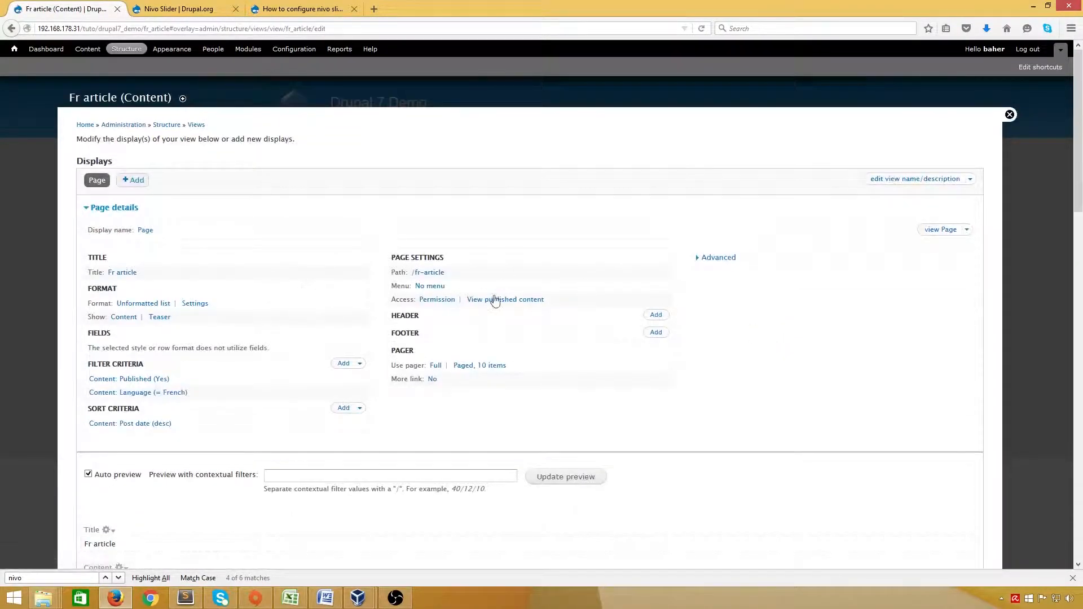
click(439, 273)
drag(429, 286, 358, 286)
key(ctrl+c)
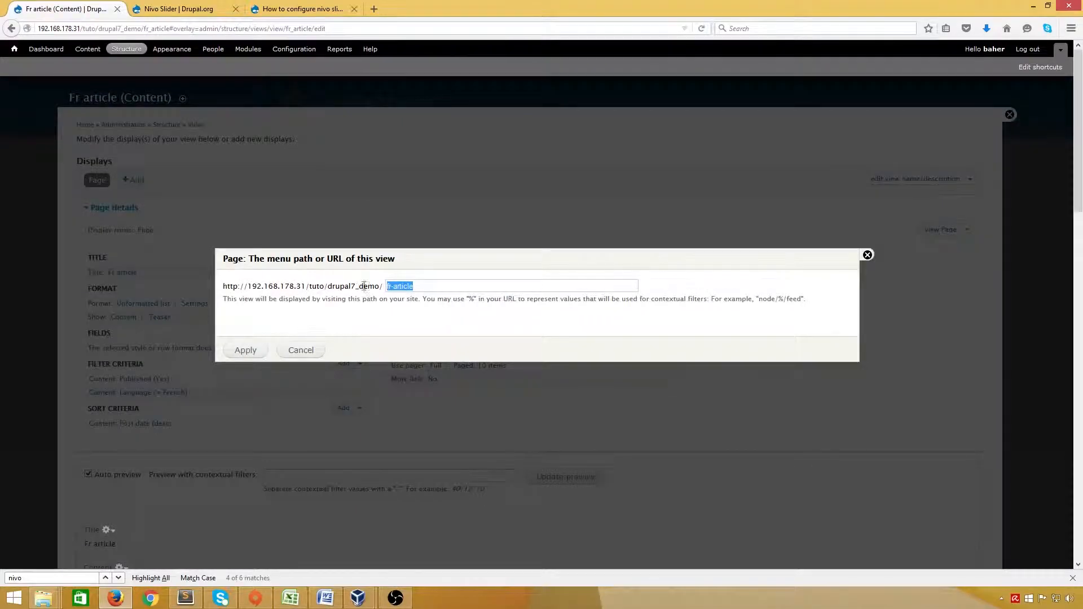
click(867, 256)
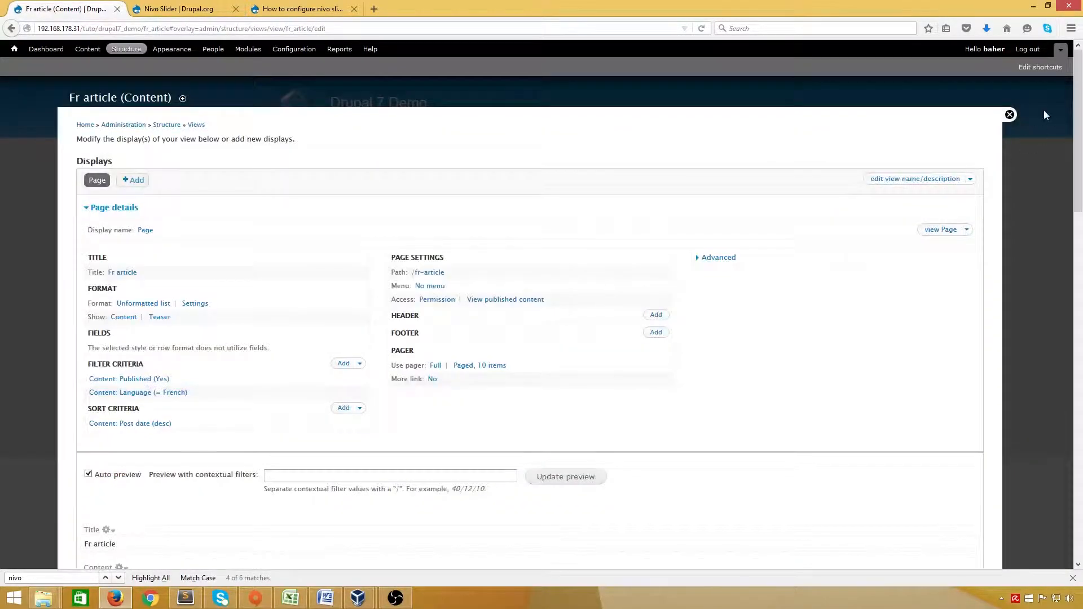
click(1009, 115)
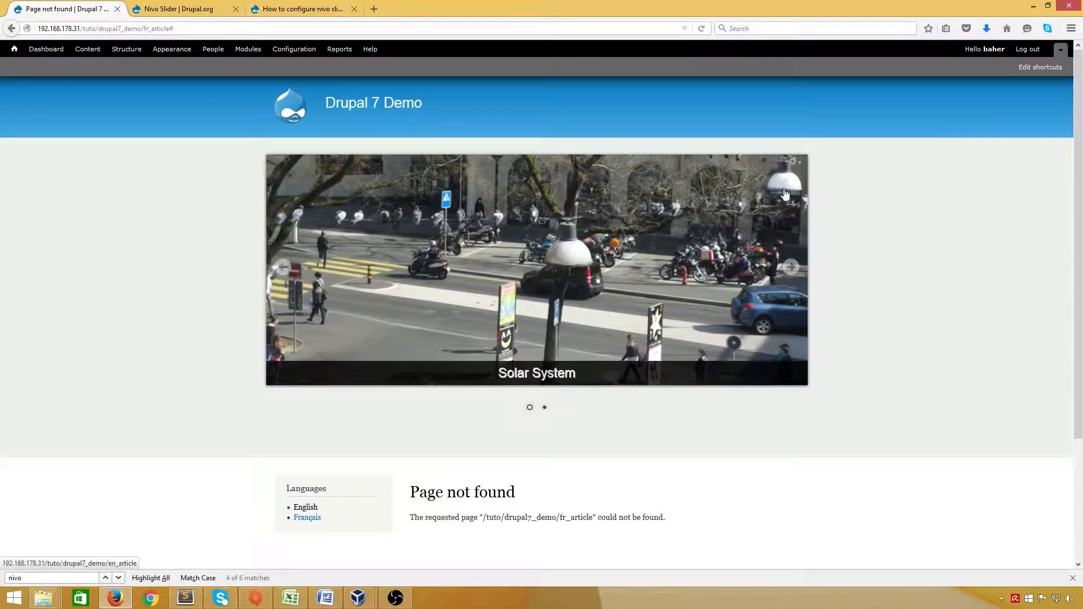
Open the slider's slide configuration, set the Système Solaire slide's link URL to /fr-article and save the configuration.
click(794, 162)
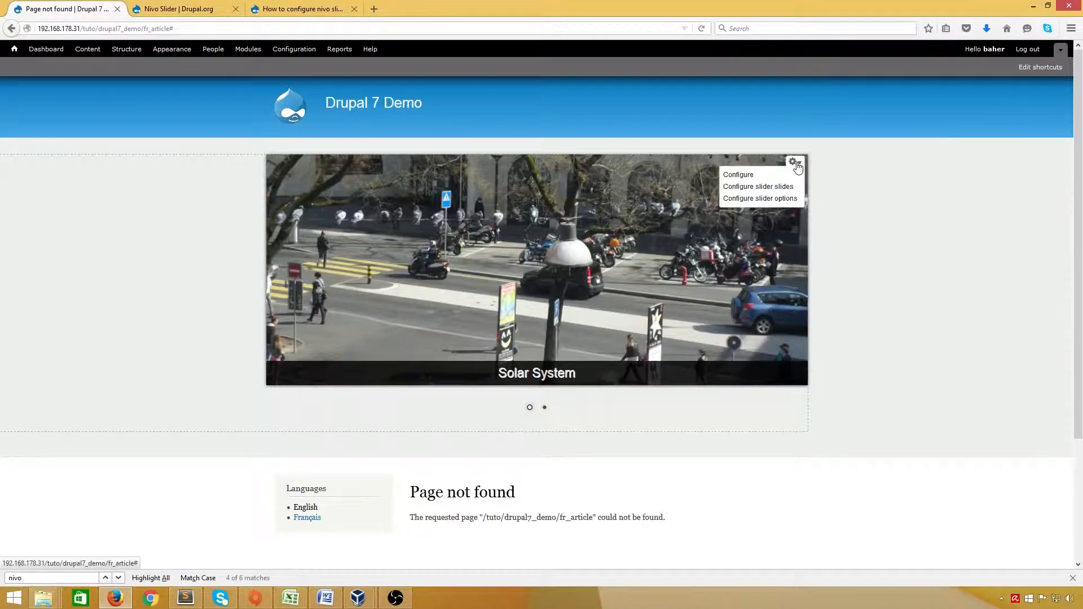
click(758, 188)
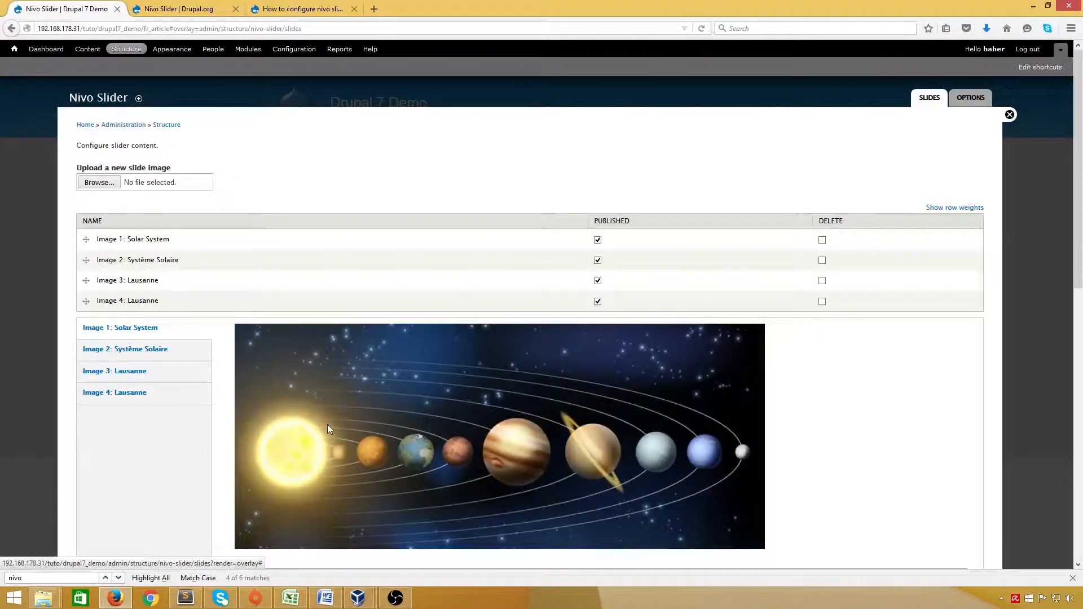
scroll(327, 424, down, 8)
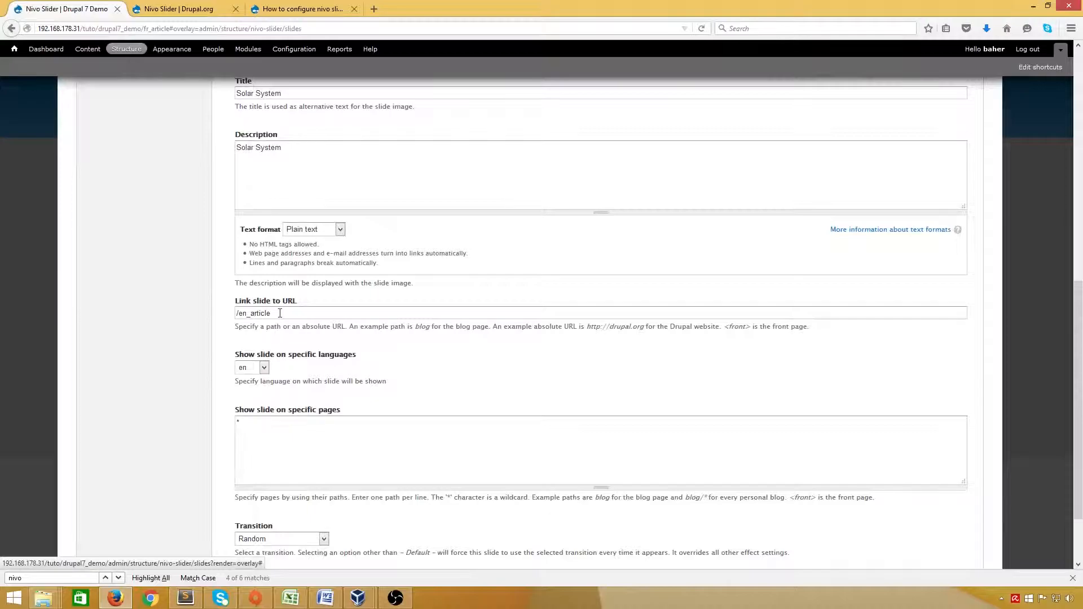
scroll(175, 339, up, 6)
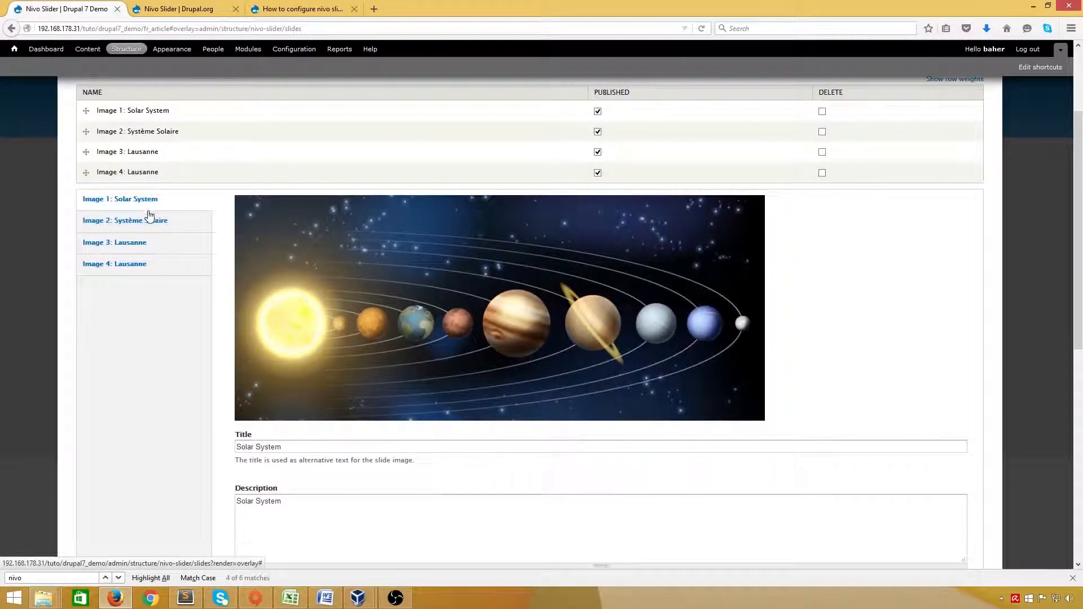
click(144, 222)
scroll(174, 337, down, 5)
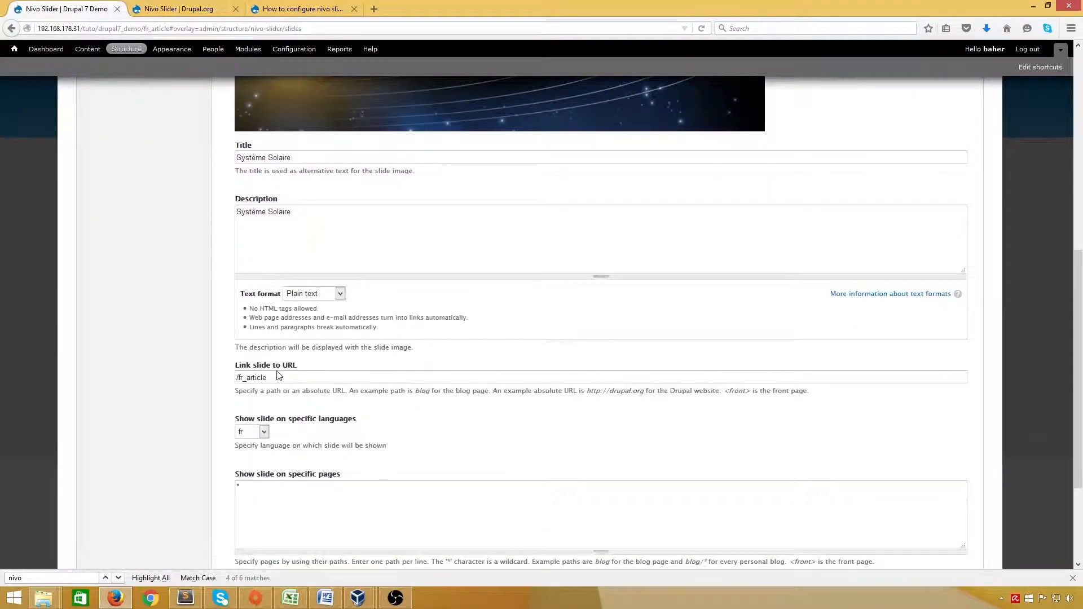
click(299, 378)
key(ctrl+v)
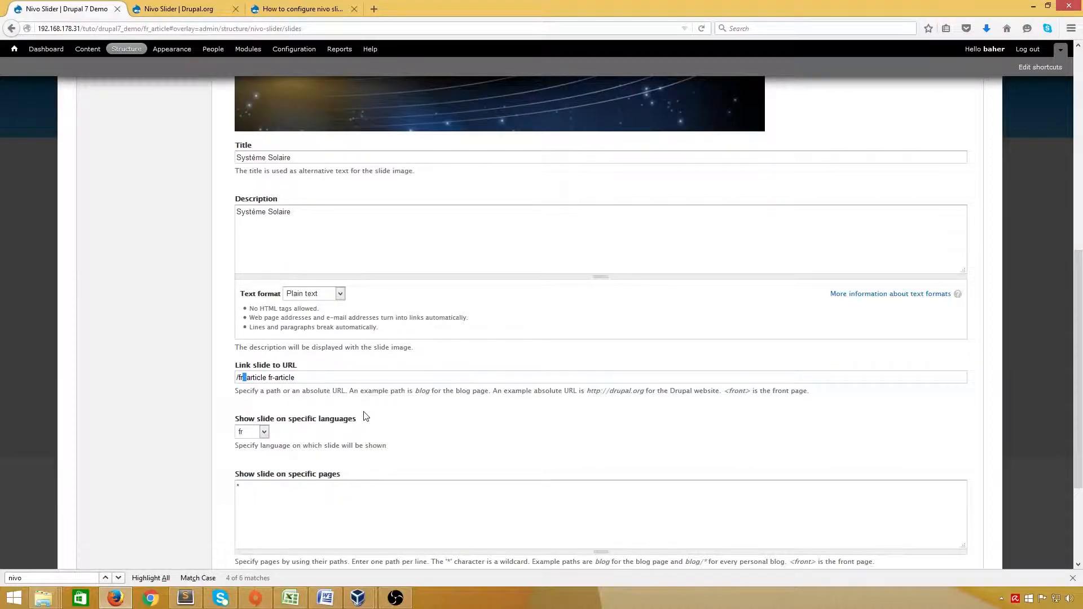
text(-)
key(shift+End)
key(BackSpace)
scroll(338, 416, down, 3)
click(128, 515)
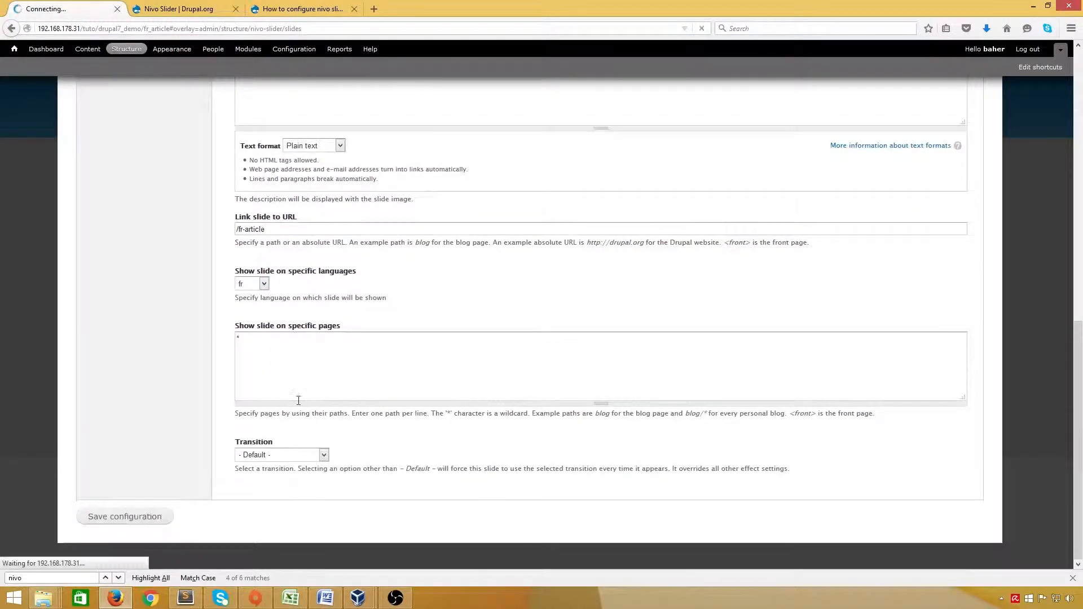
Set the English Lausanne slide's link URL to /en-article and save the configuration.
scroll(158, 373, down, 10)
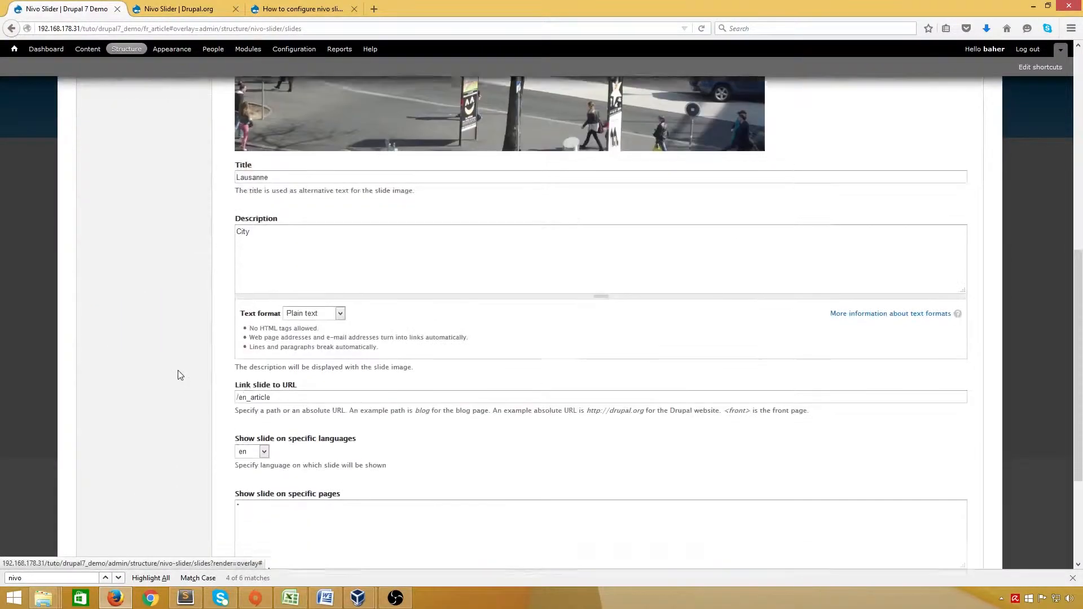
drag(247, 379, 250, 379)
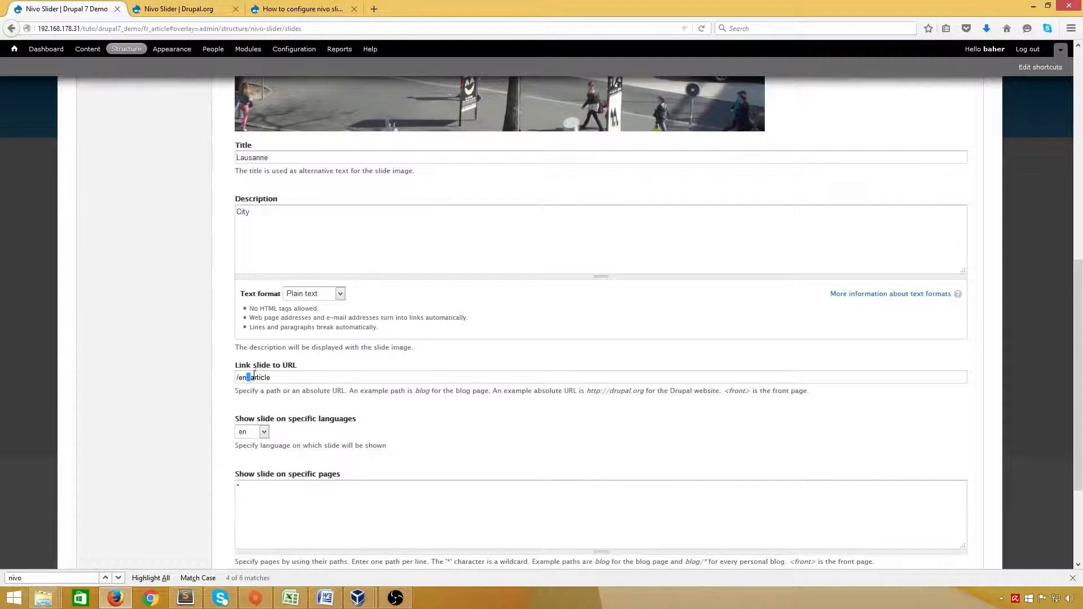
scroll(236, 384, down, 3)
click(127, 517)
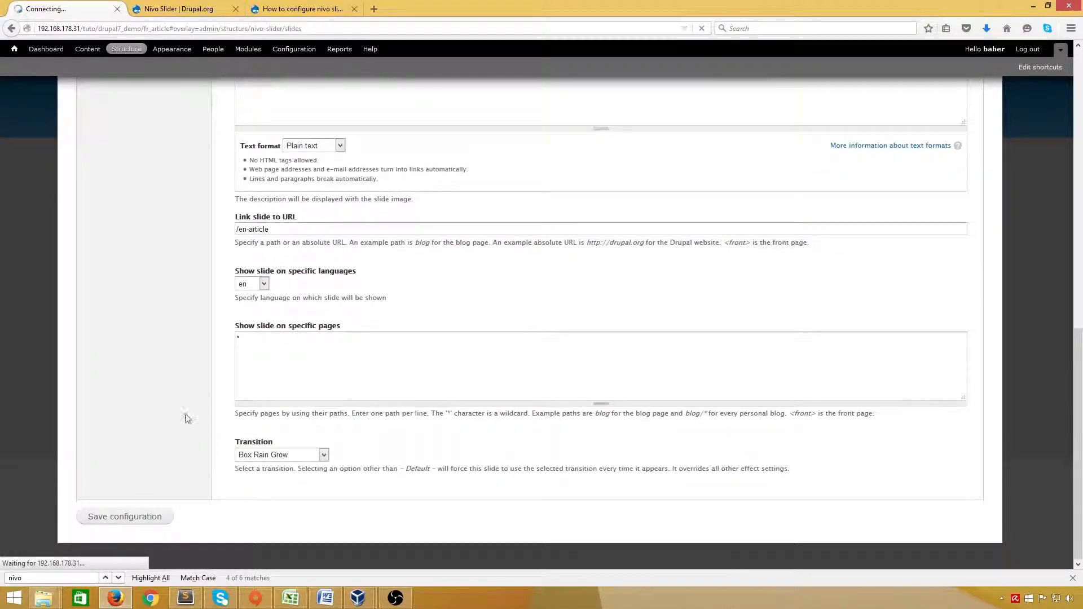
Set the Solar System slide's link URL to /en-article and save the configuration.
scroll(176, 398, down, 15)
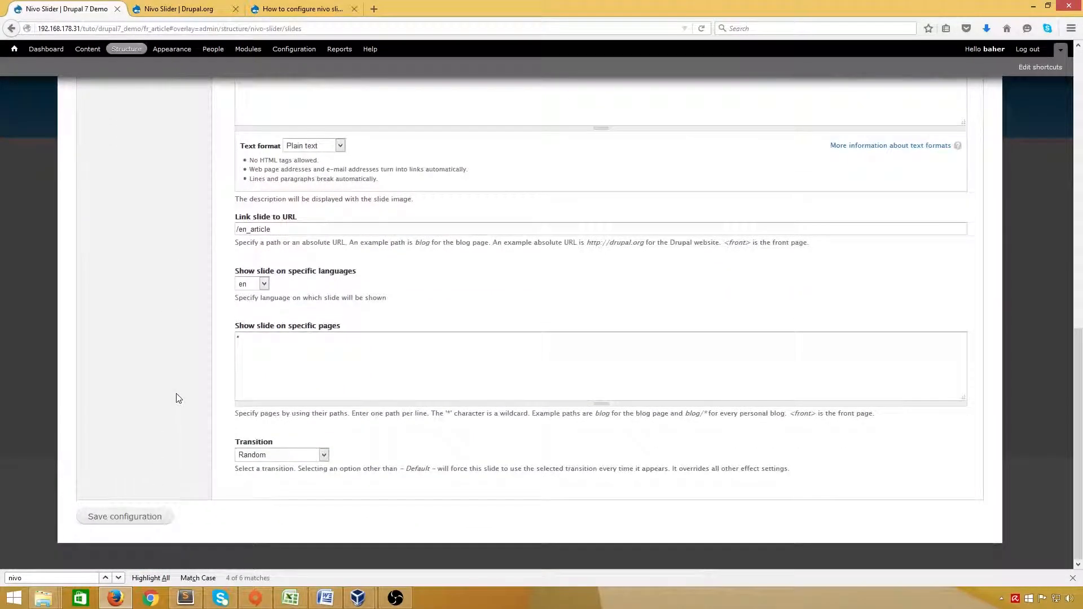
click(246, 230)
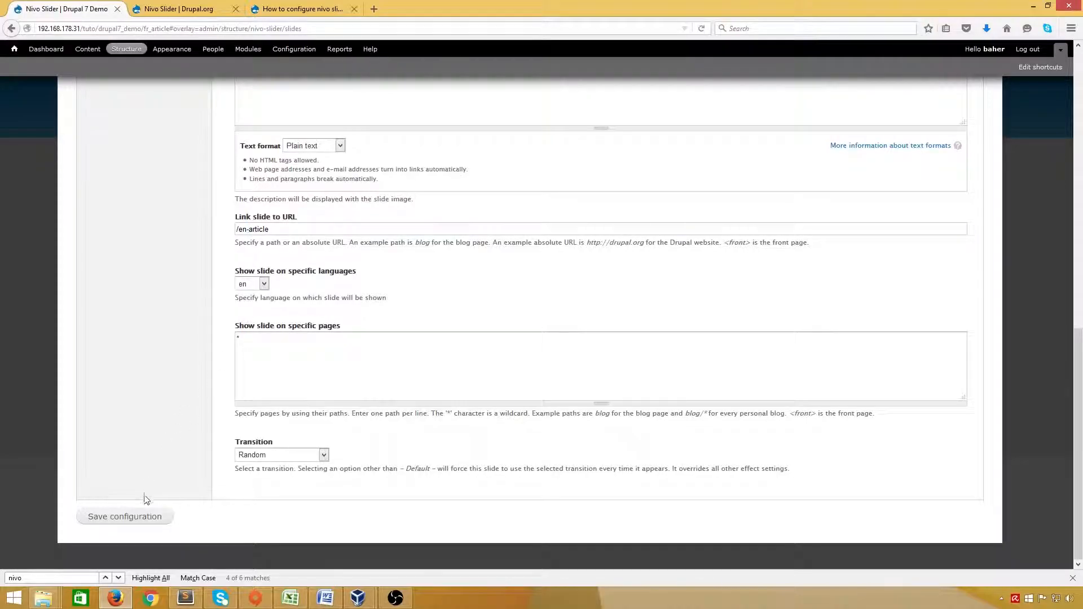
click(134, 517)
Set the French Lausanne slide's link URL to /fr-article and save the configuration.
scroll(175, 399, down, 6)
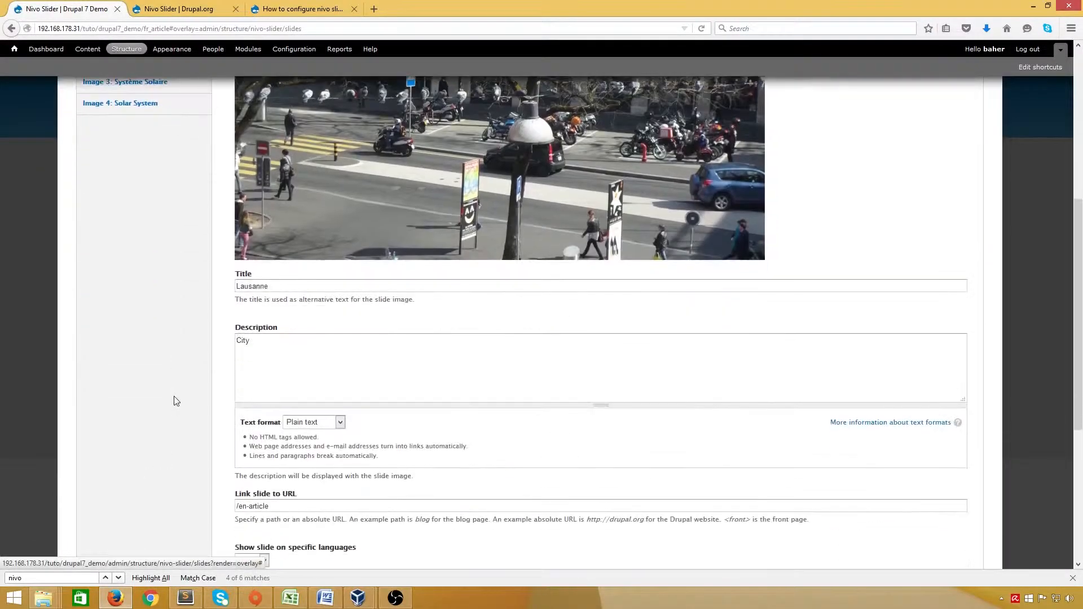
scroll(176, 400, down, 4)
scroll(175, 341, up, 7)
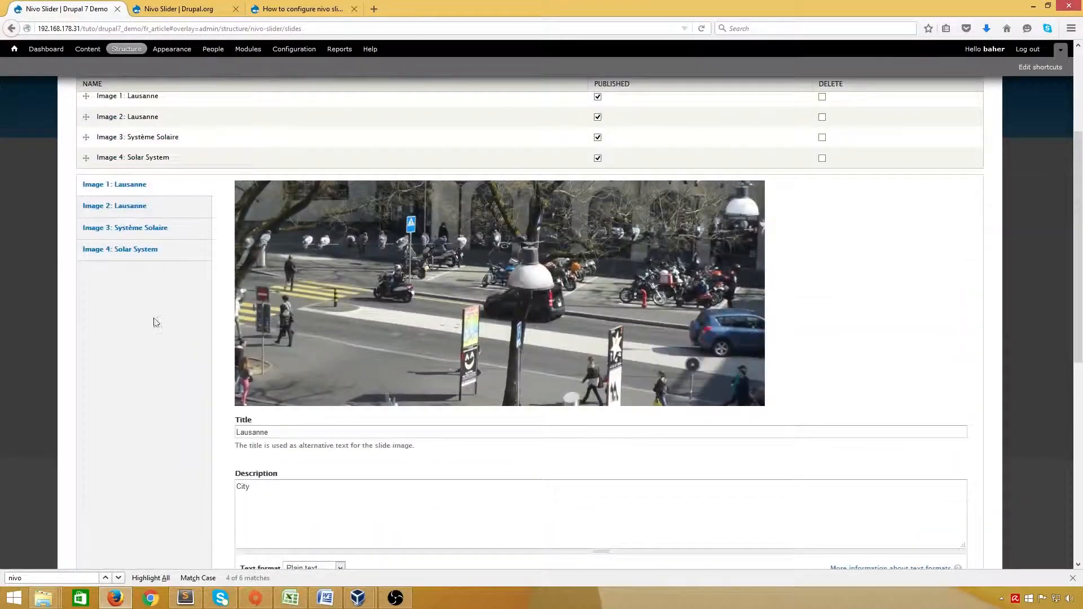
click(145, 208)
scroll(156, 398, up, 3)
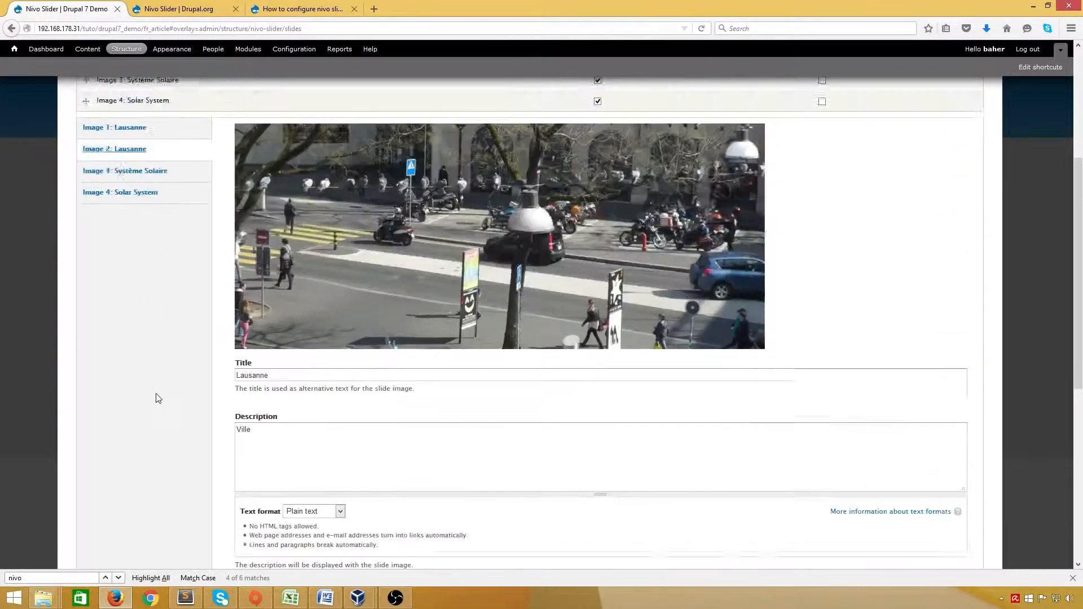
scroll(160, 399, down, 2)
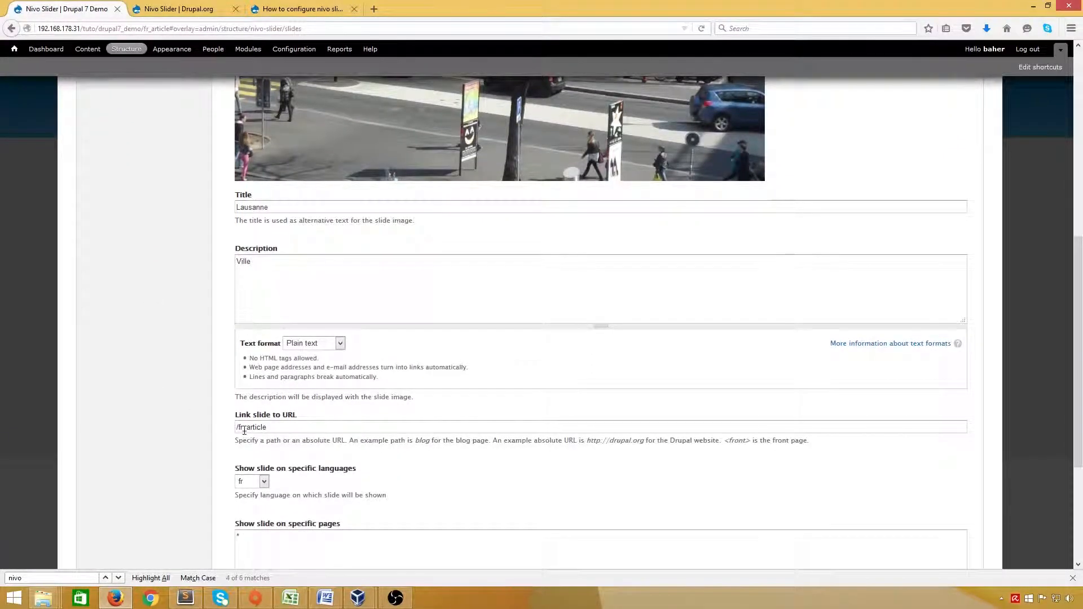
scroll(206, 460, down, 3)
click(153, 517)
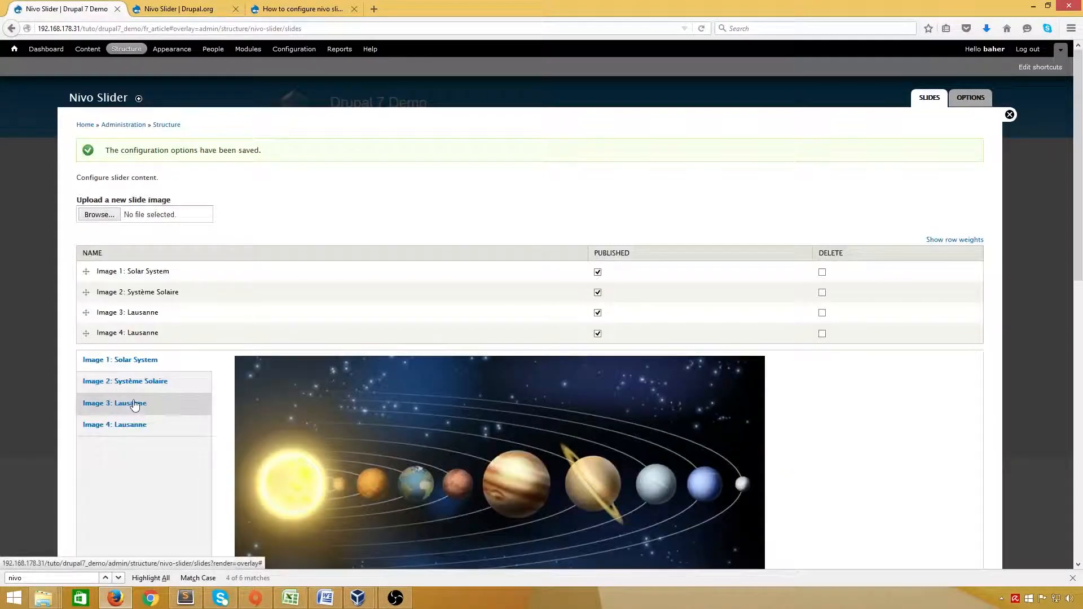
Check the link URLs of all four slides and save the configuration once more.
scroll(137, 407, down, 5)
scroll(146, 399, up, 4)
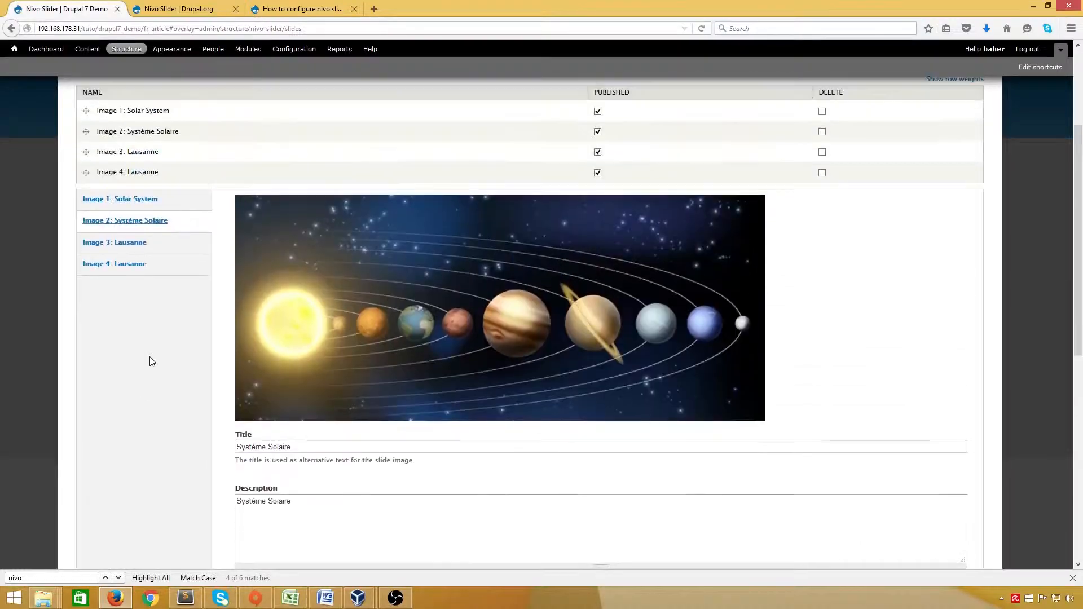
click(145, 249)
scroll(127, 390, down, 1)
scroll(126, 387, down, 4)
scroll(125, 387, up, 8)
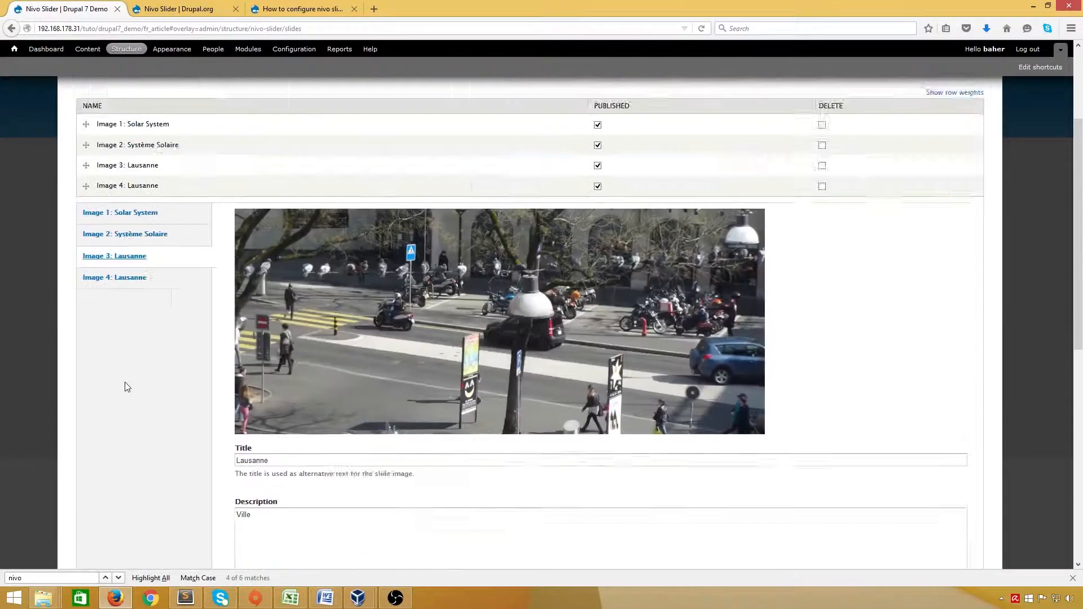
click(123, 429)
scroll(124, 434, down, 6)
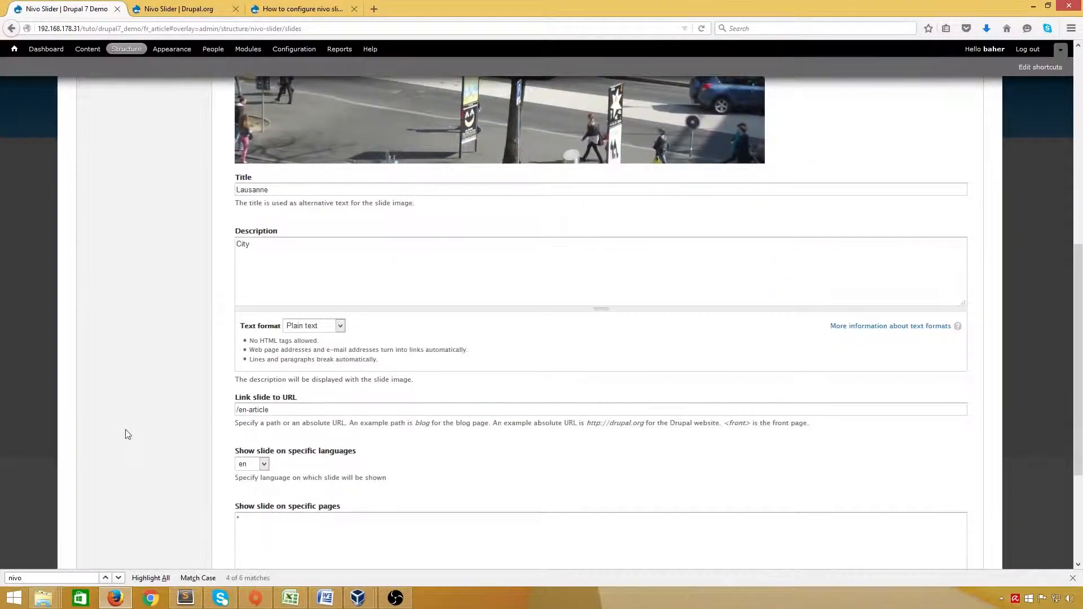
scroll(136, 383, up, 5)
click(155, 265)
scroll(145, 423, down, 10)
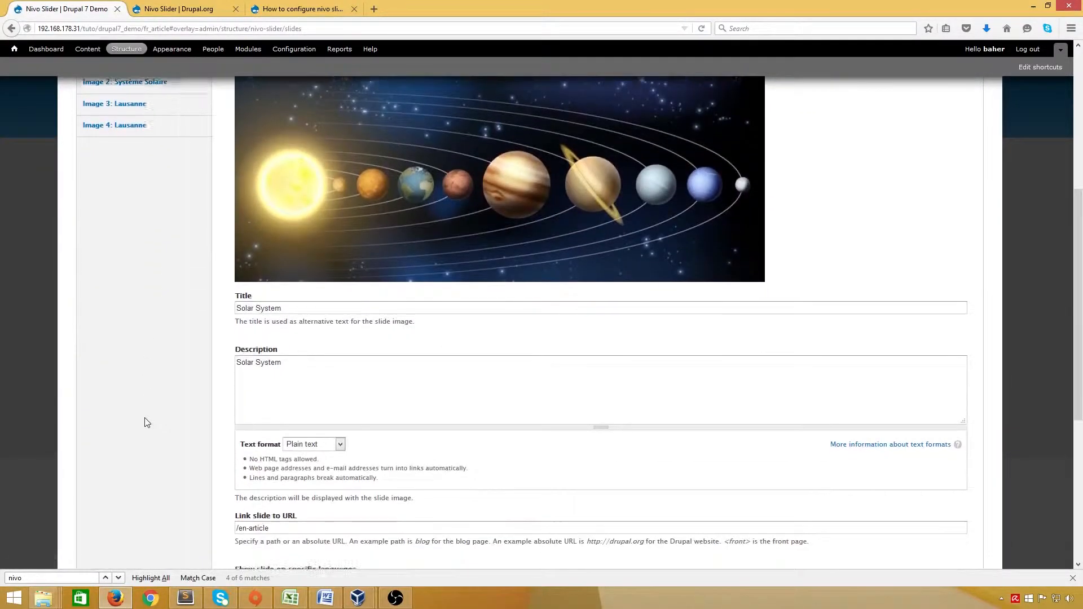
scroll(146, 422, down, 1)
click(127, 514)
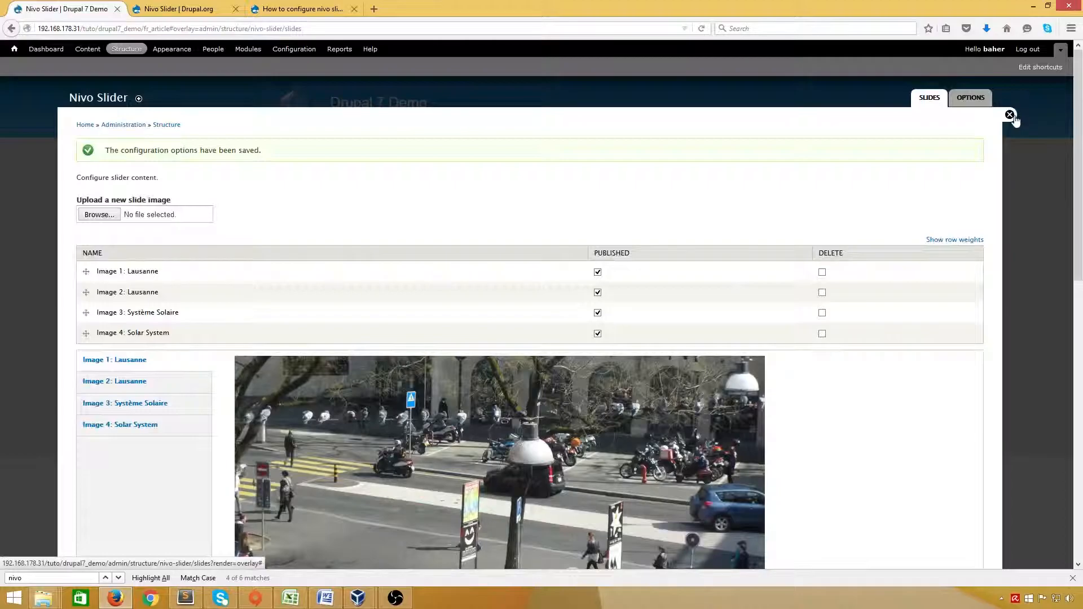
Close the slide configuration, follow the City slide's link and look through the English article page.
click(1010, 115)
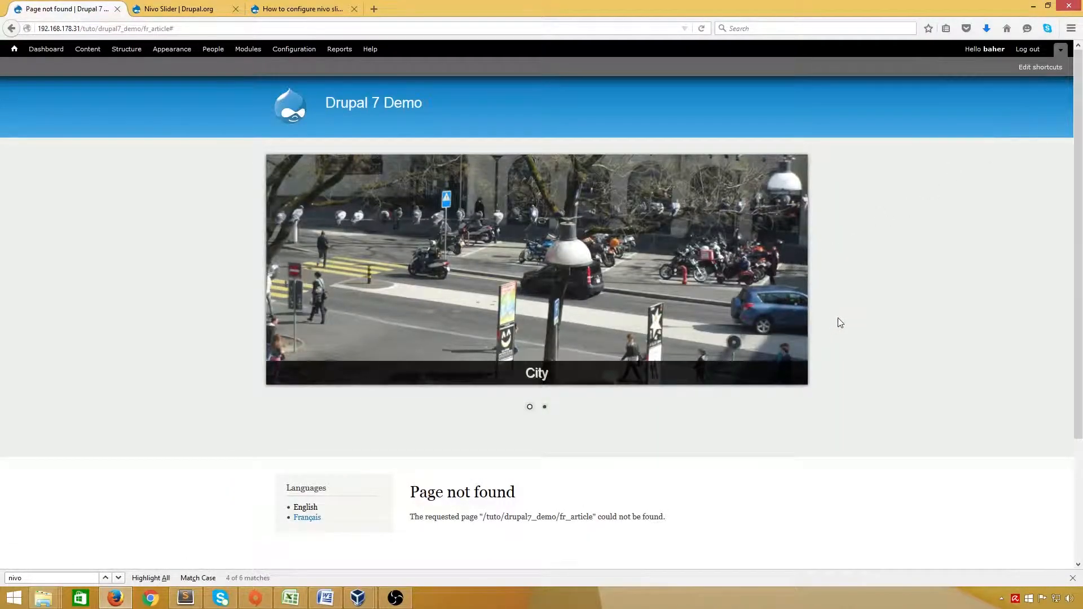
click(543, 323)
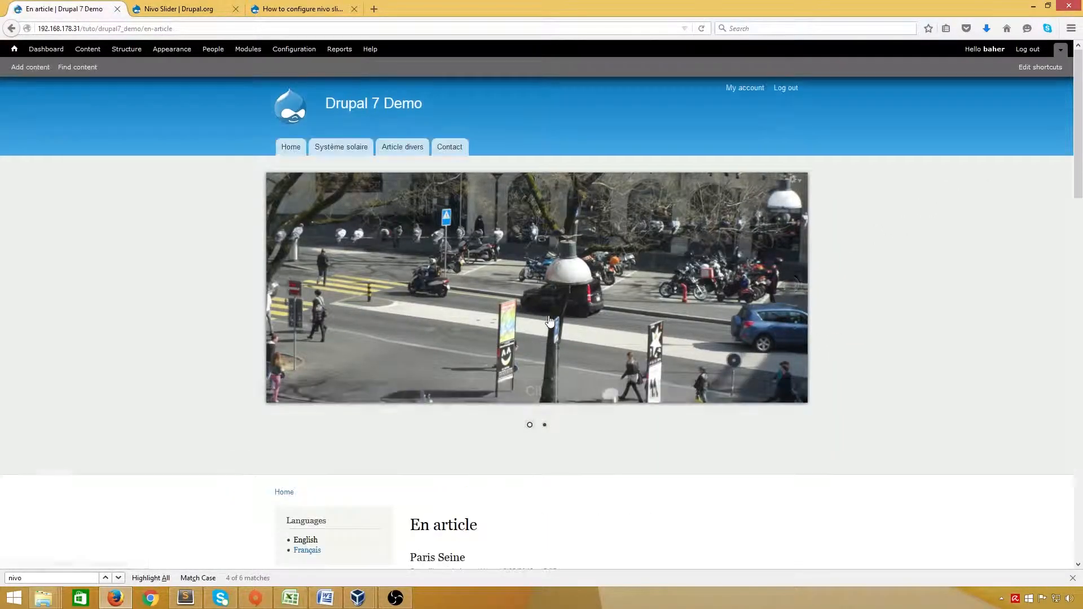
scroll(638, 382, down, 10)
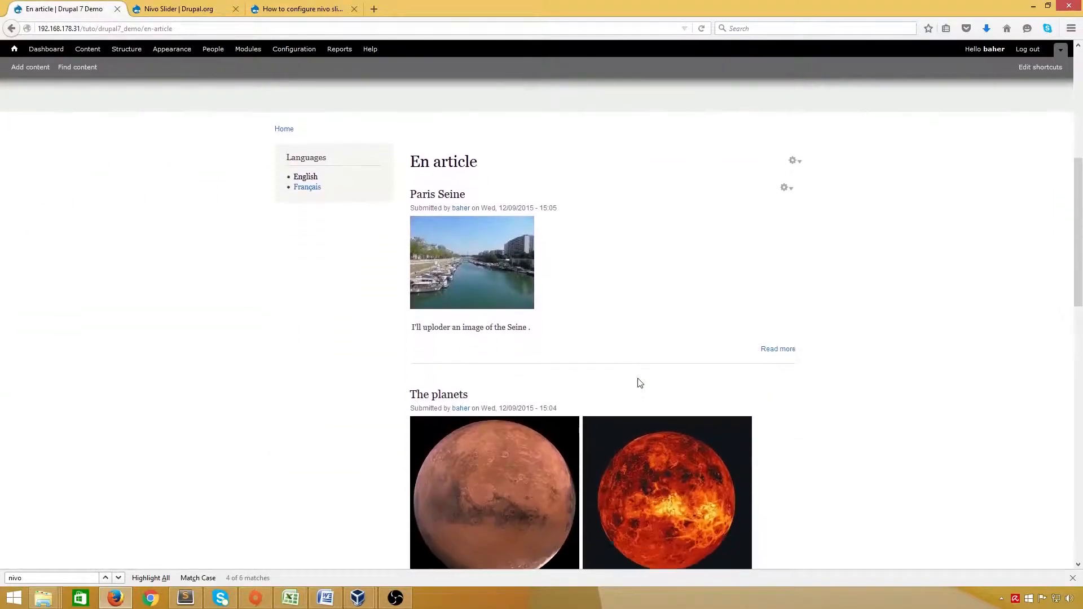
scroll(491, 224, down, 10)
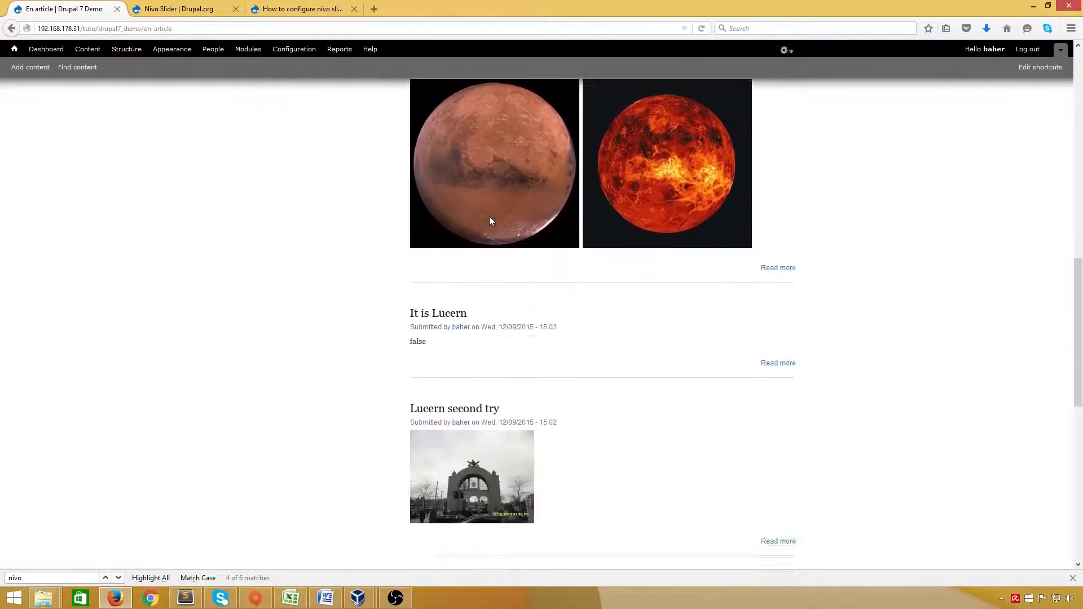
scroll(490, 225, up, 20)
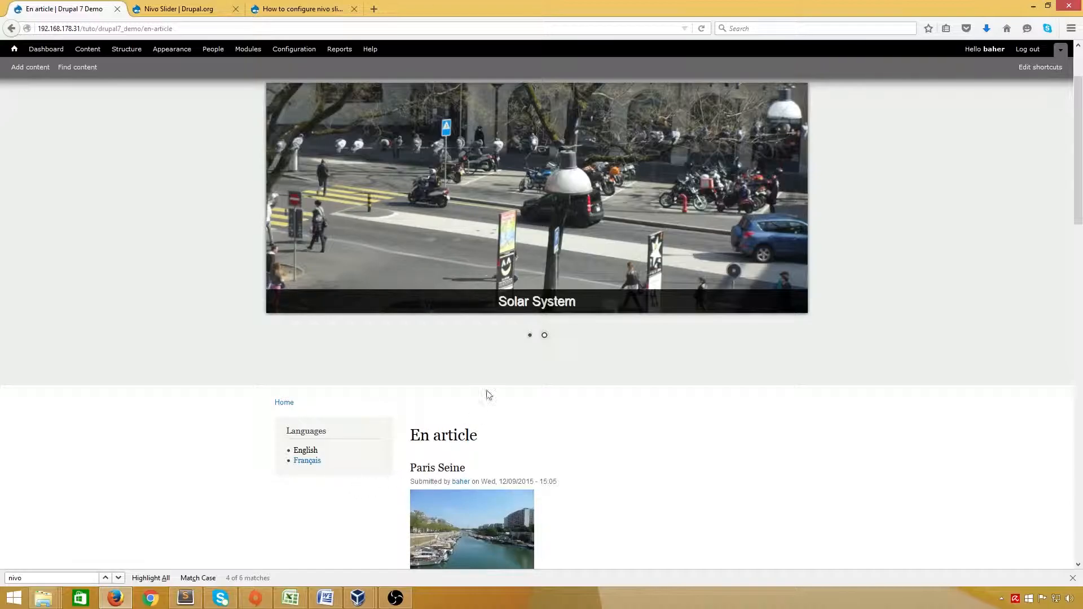
Switch the site to French, follow the Ville slide's link and look through the French article page.
click(307, 461)
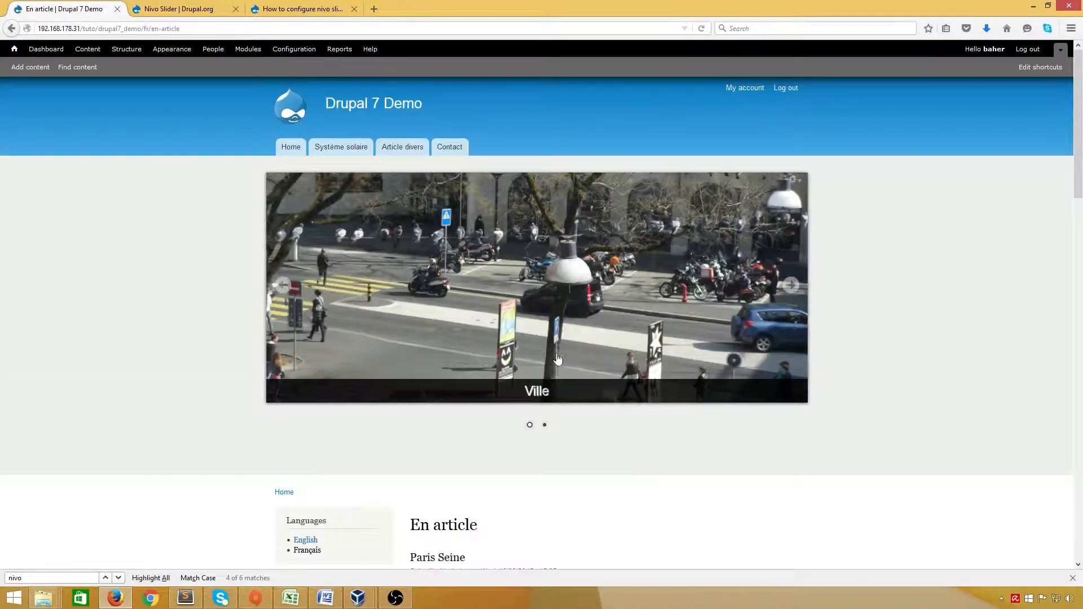
scroll(556, 402, down, 5)
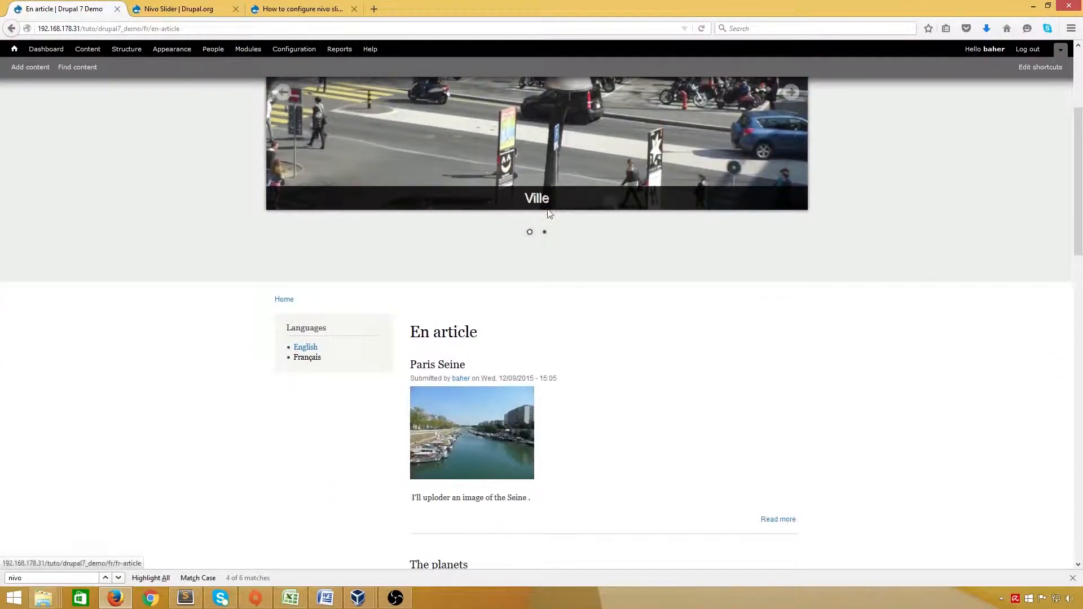
scroll(547, 212, up, 4)
click(513, 226)
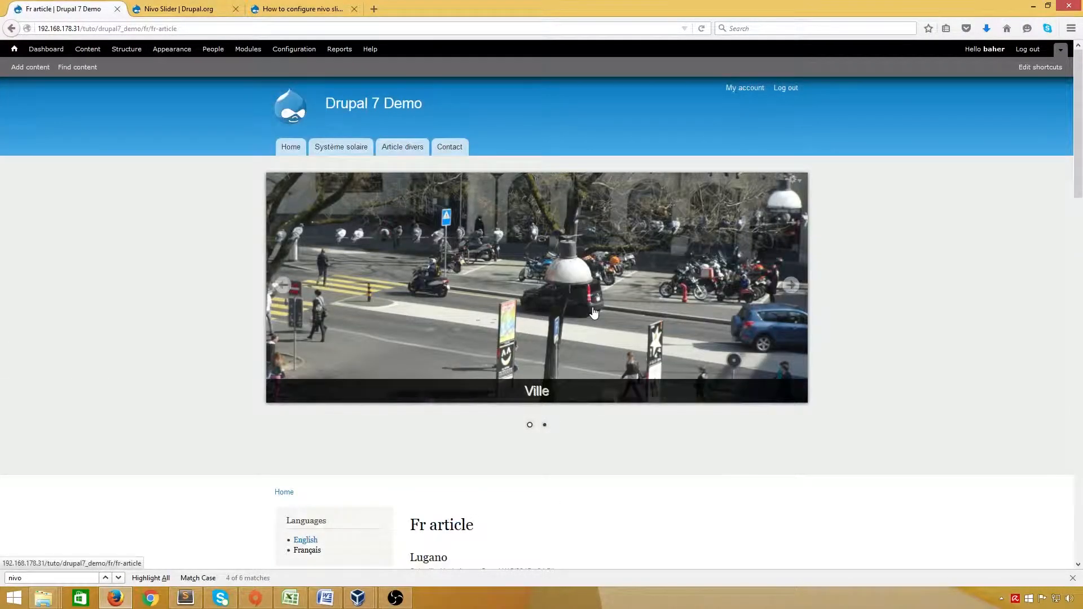
scroll(451, 359, down, 3)
drag(411, 332, 466, 332)
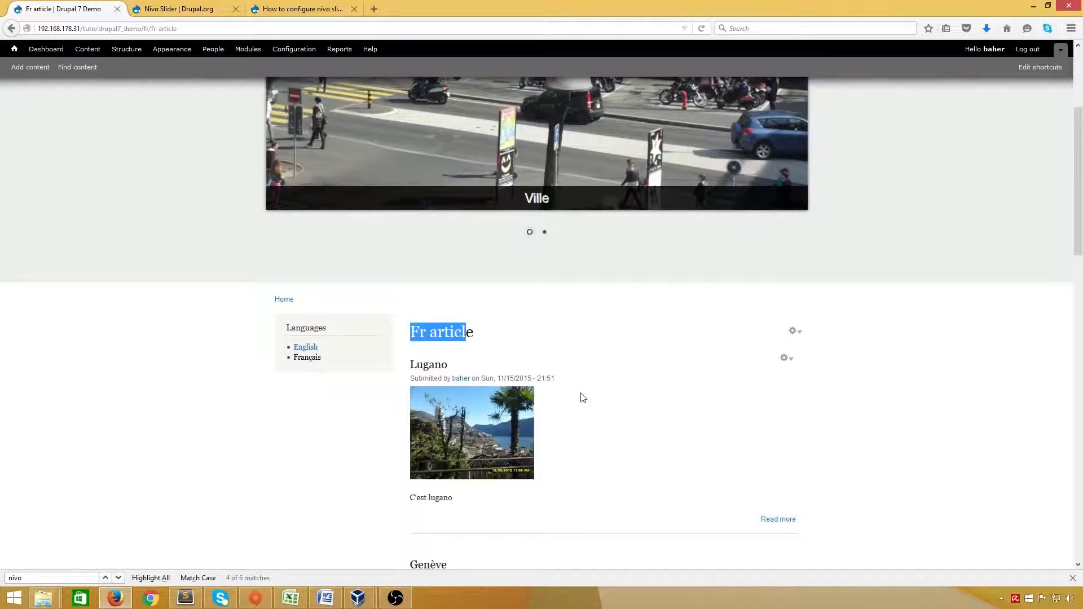
scroll(583, 393, down, 10)
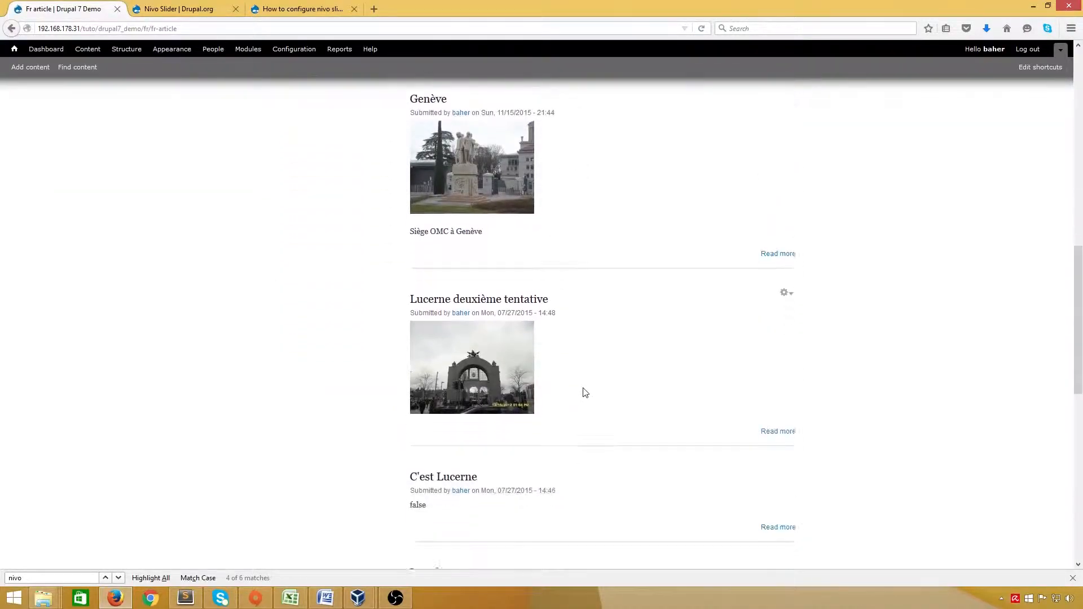
scroll(572, 400, up, 15)
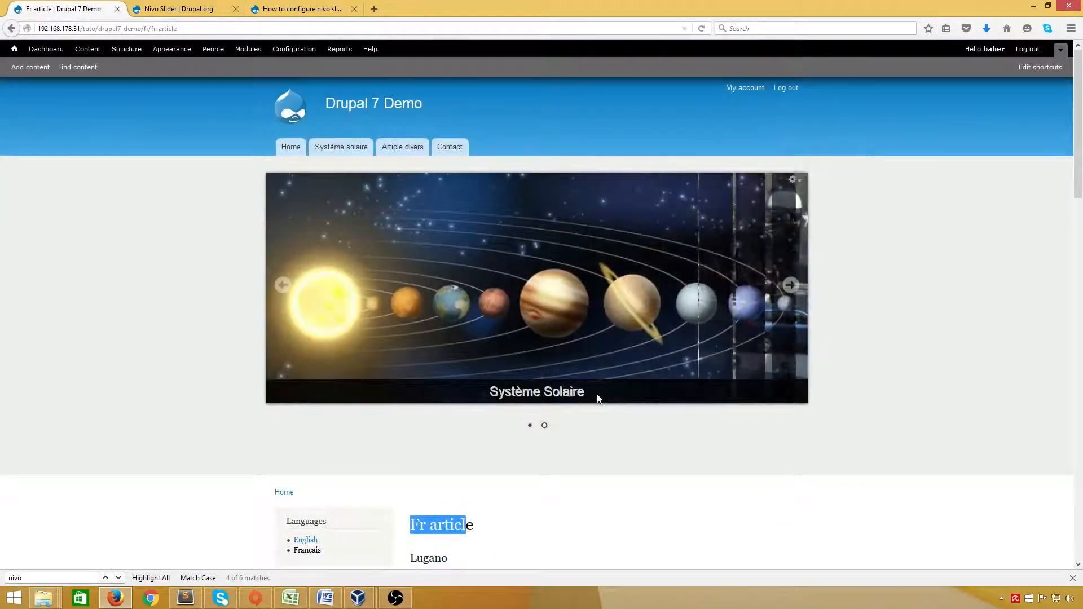
Check the slider on the French Système solaire page and return to the home page.
click(794, 180)
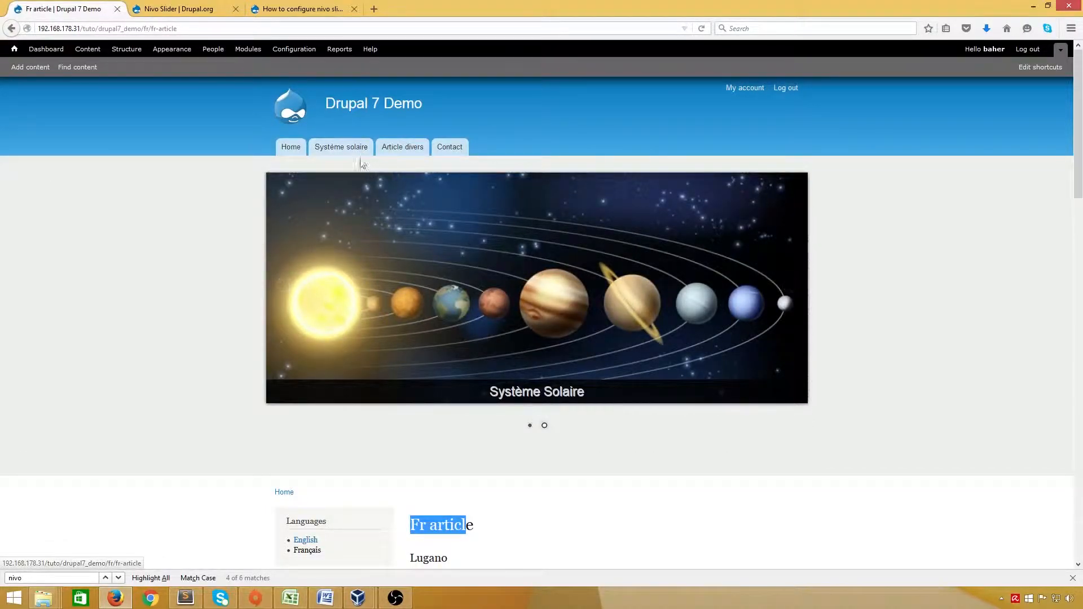
click(336, 149)
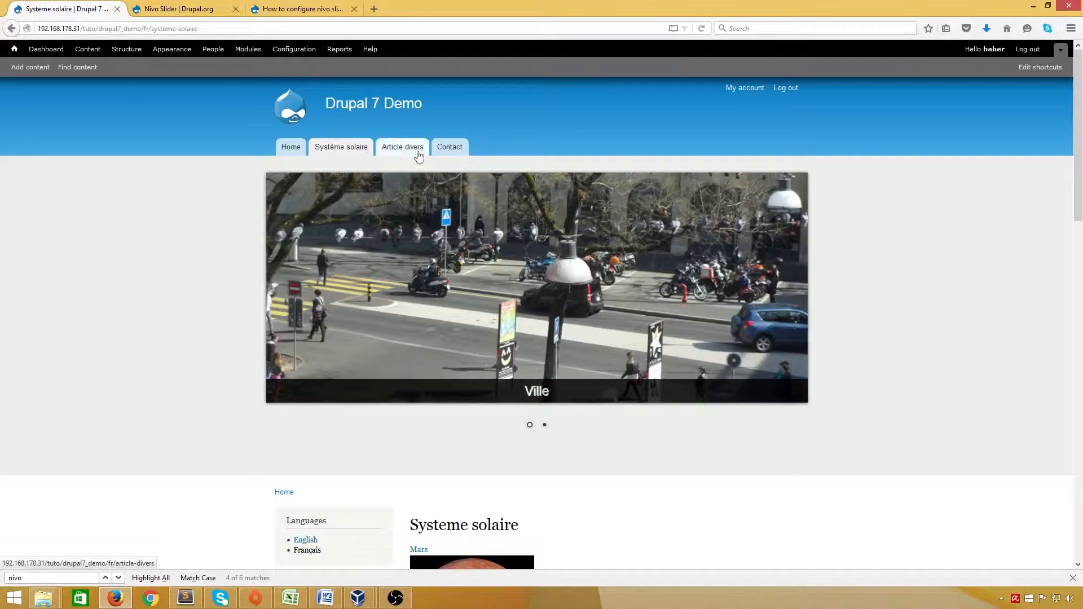
click(292, 151)
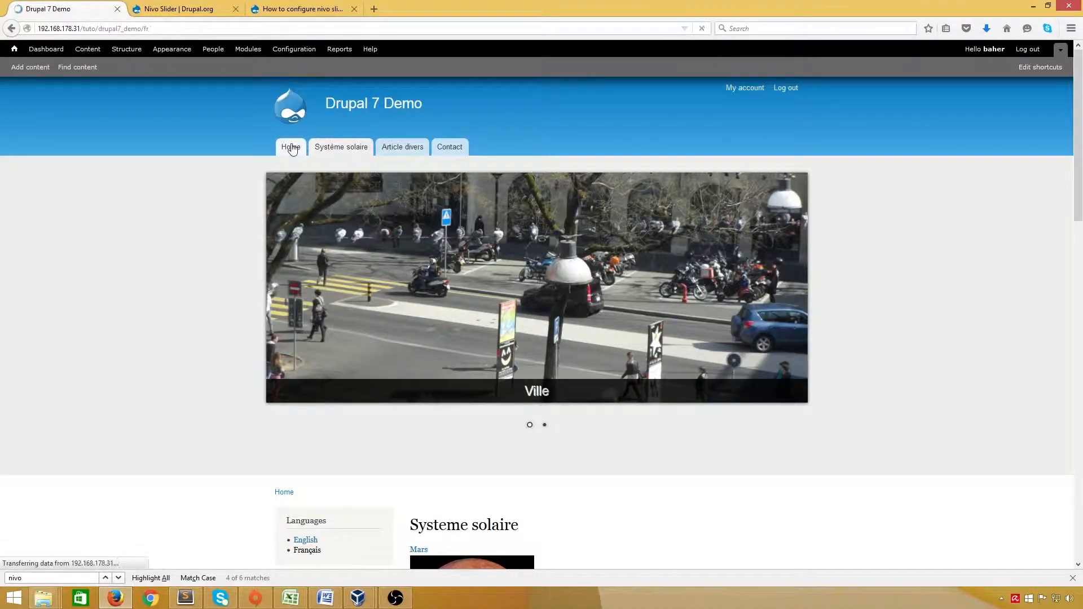
Restrict the Nivo Slider block to only the listed page <front> and save the block.
click(794, 180)
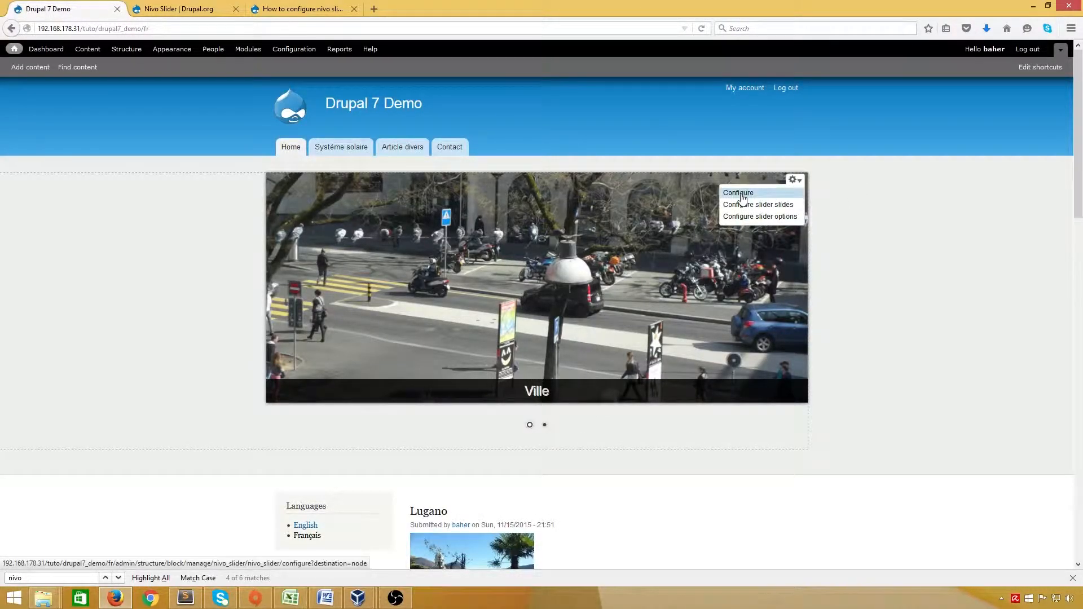
click(740, 194)
click(238, 391)
click(273, 454)
text(<front>)
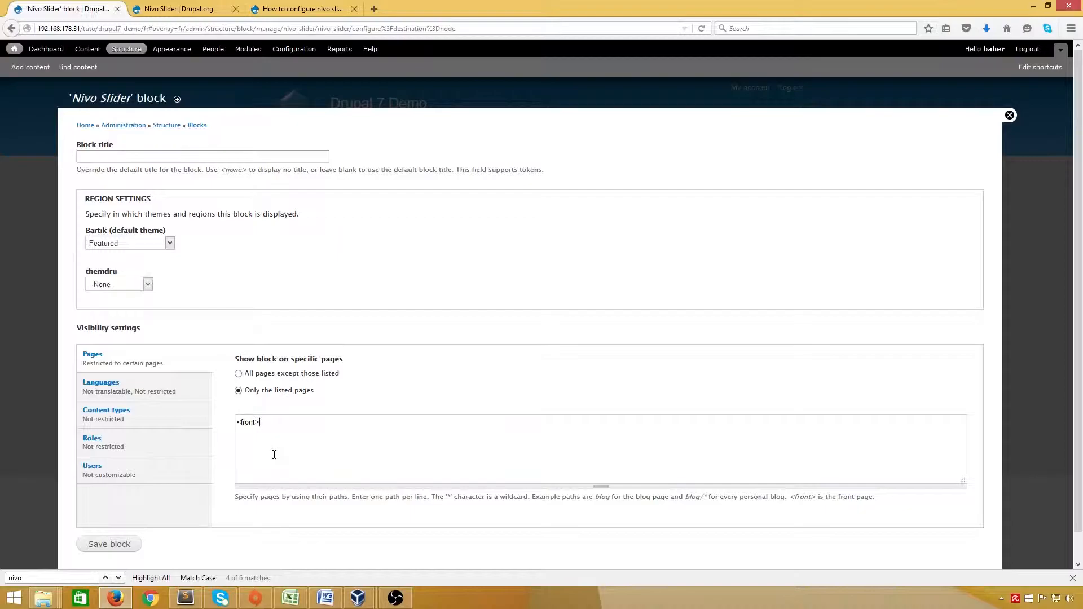
scroll(274, 455, down, 1)
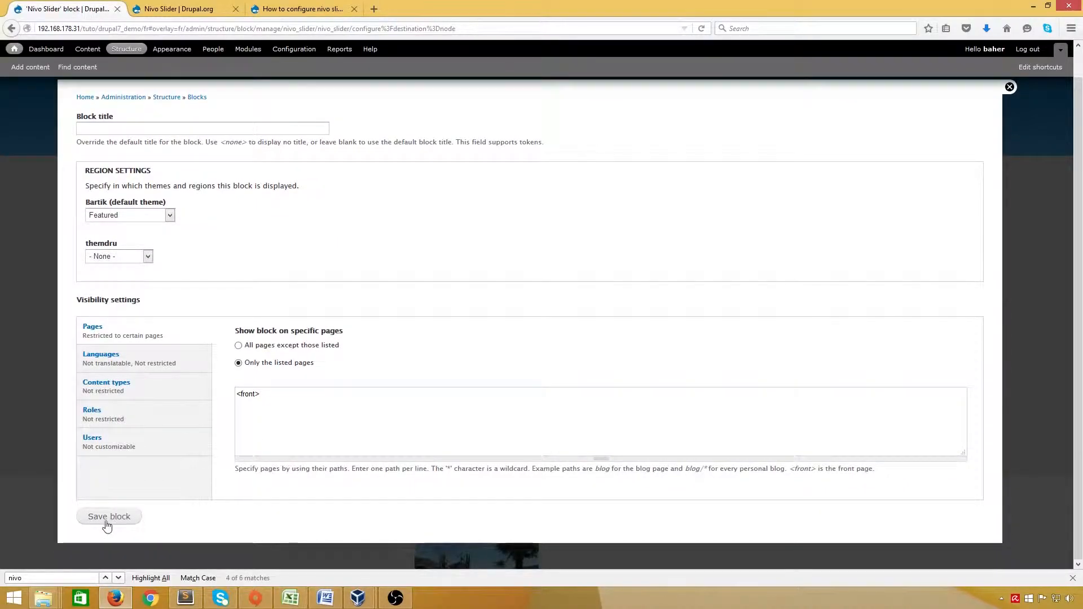
click(106, 519)
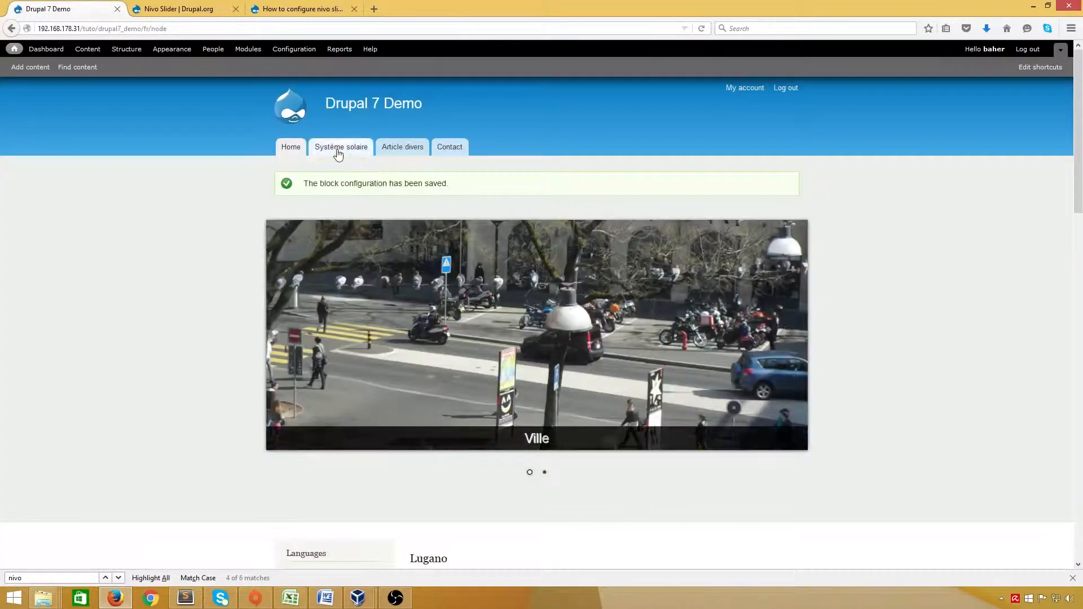
Check the Système solaire, Article divers and Contact pages for the slider, return to the home page and look through it.
click(335, 150)
click(409, 148)
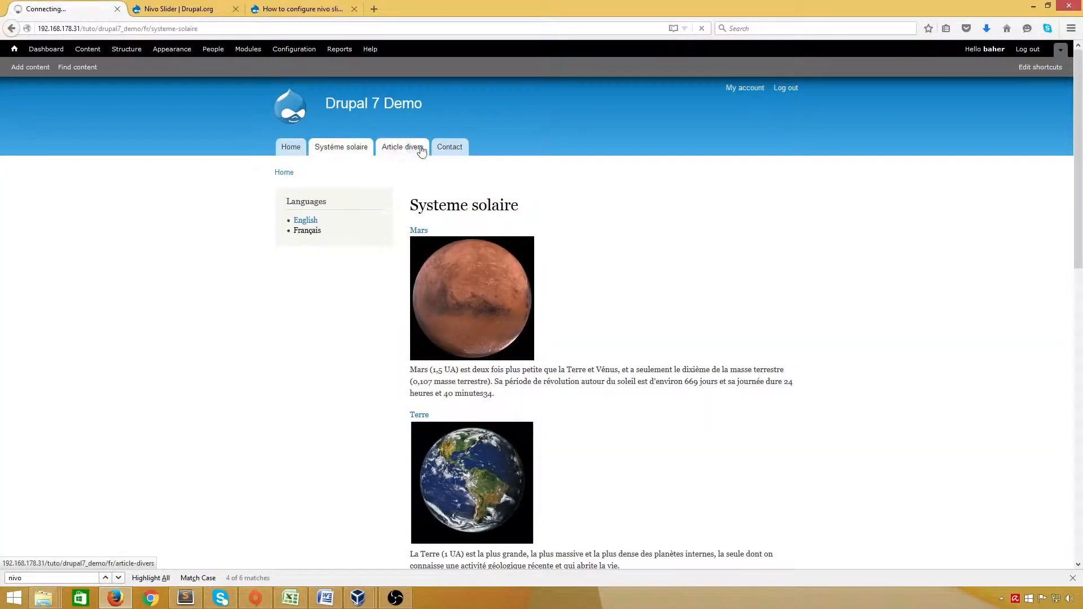
click(445, 149)
click(291, 149)
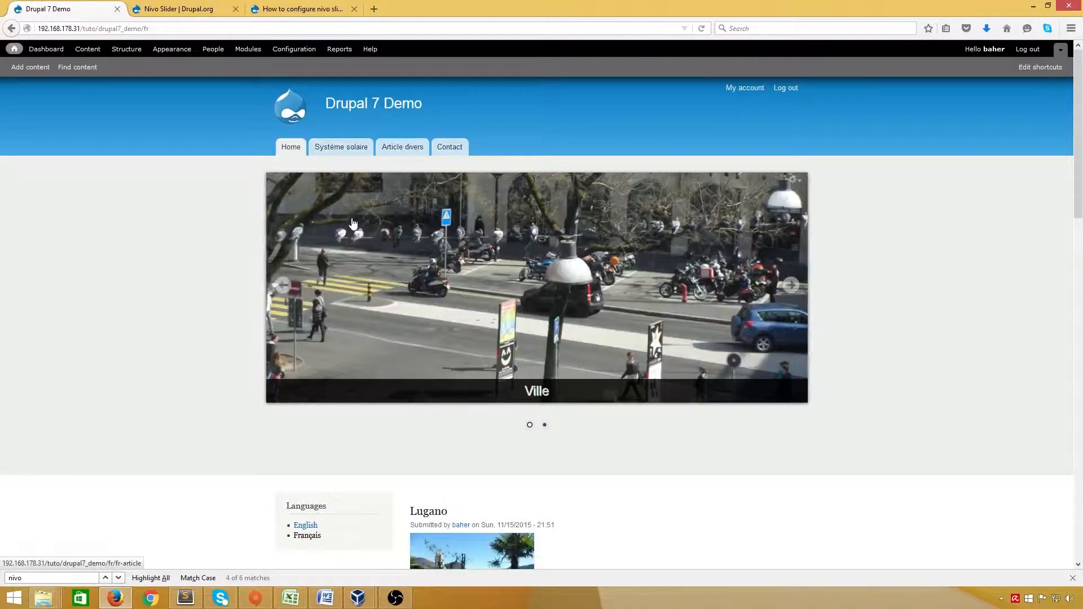
scroll(158, 331, down, 5)
scroll(162, 334, up, 4)
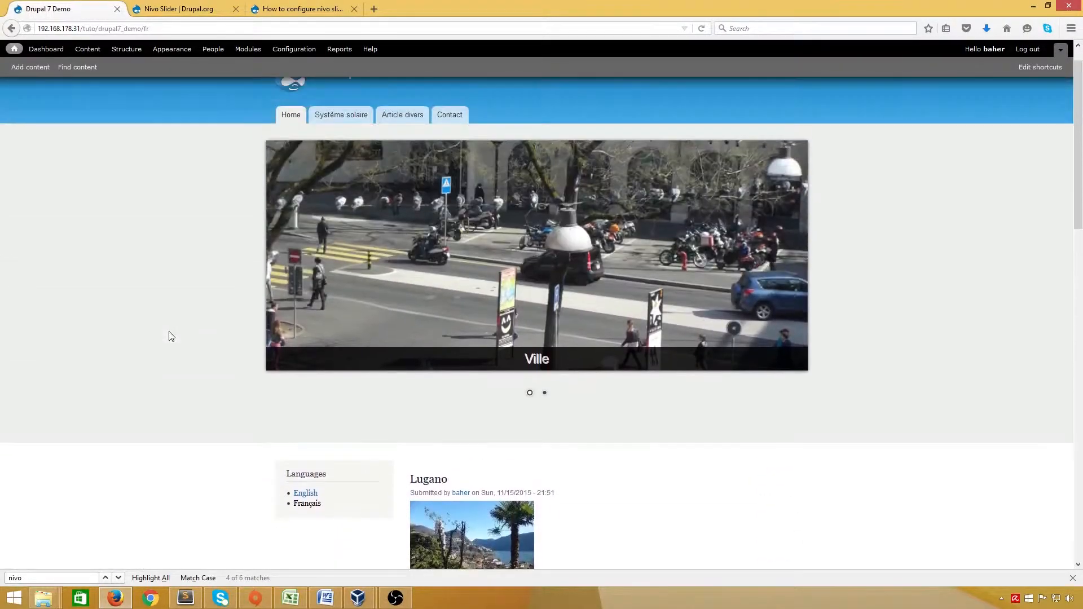
scroll(167, 338, down, 7)
scroll(169, 337, up, 8)
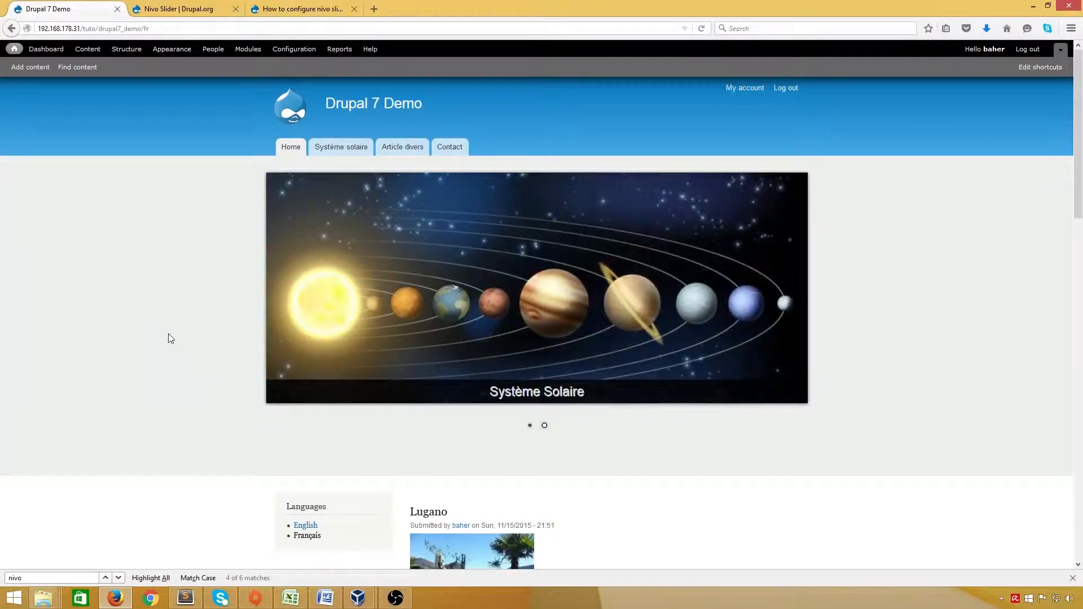
scroll(169, 338, down, 3)
scroll(168, 339, up, 3)
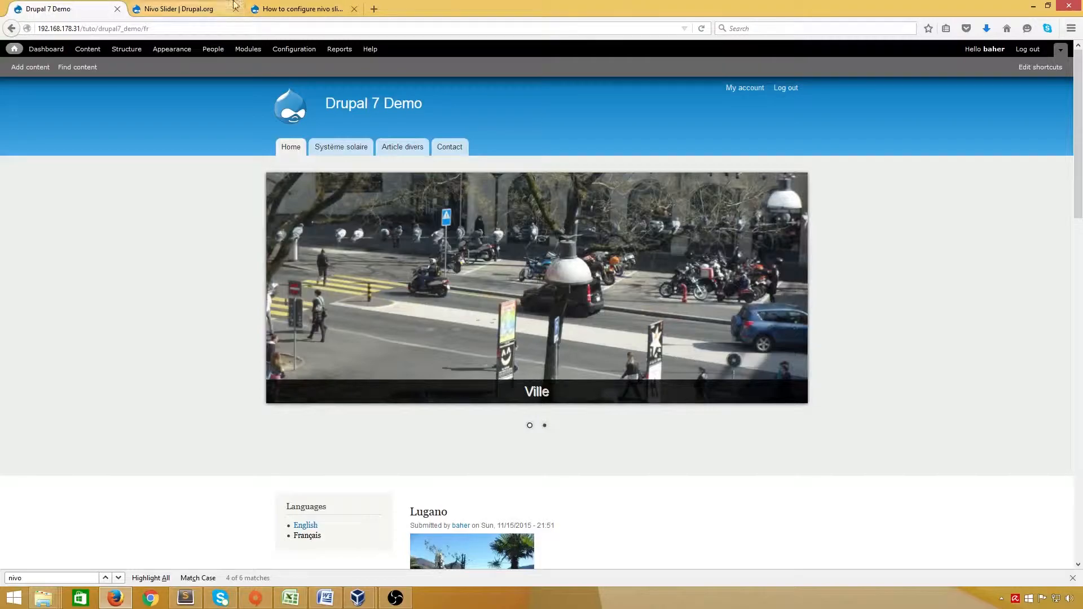
Review the language negotiation patch comments in the drupal.org Nivo Slider issue and return to the demo site.
click(316, 8)
click(181, 291)
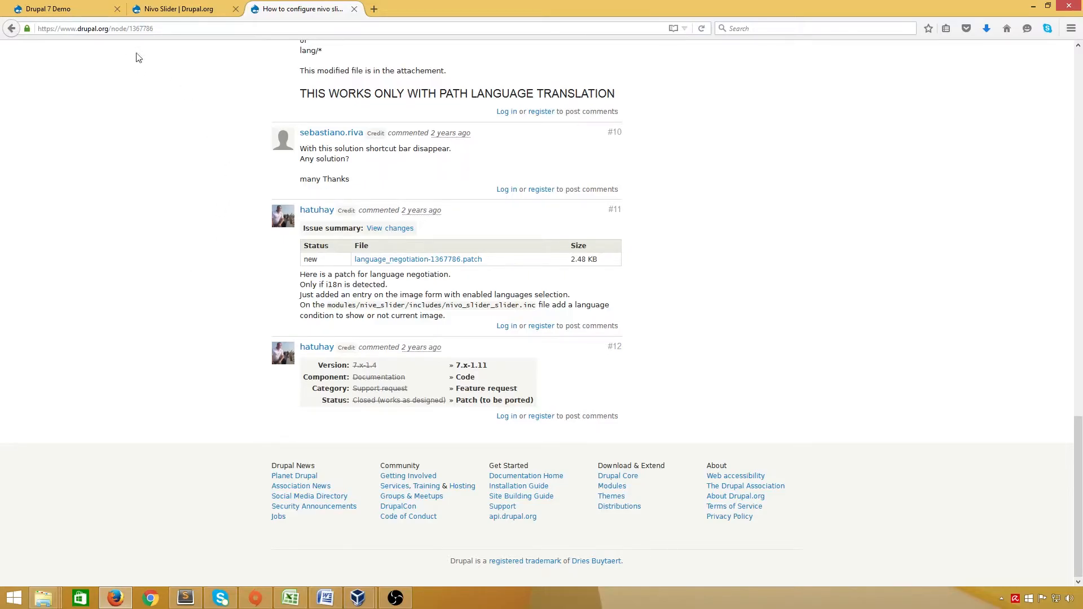
click(66, 6)
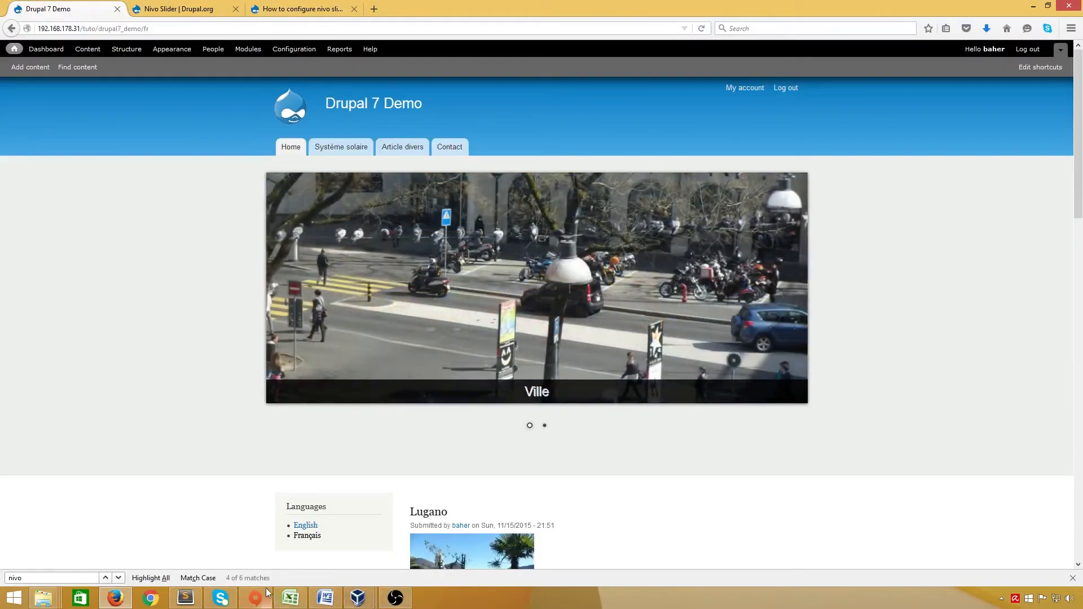